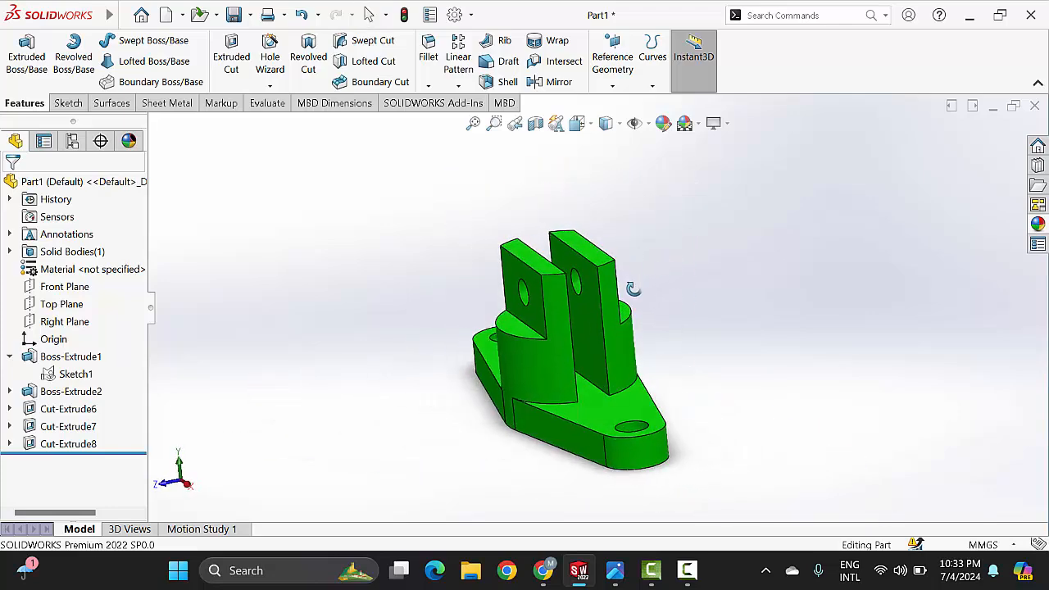
# Step: Create a new part document
pyautogui.moveTo(460, 322); pyautogui.dragTo(626, 368, button='middle')
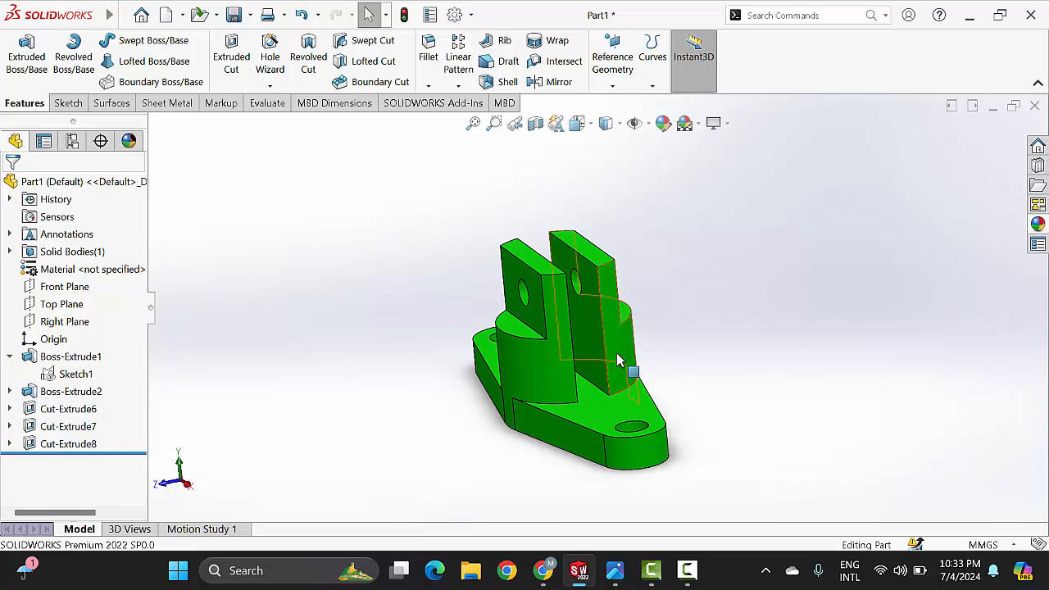
pyautogui.moveTo(626, 421); pyautogui.dragTo(612, 342, button='middle')
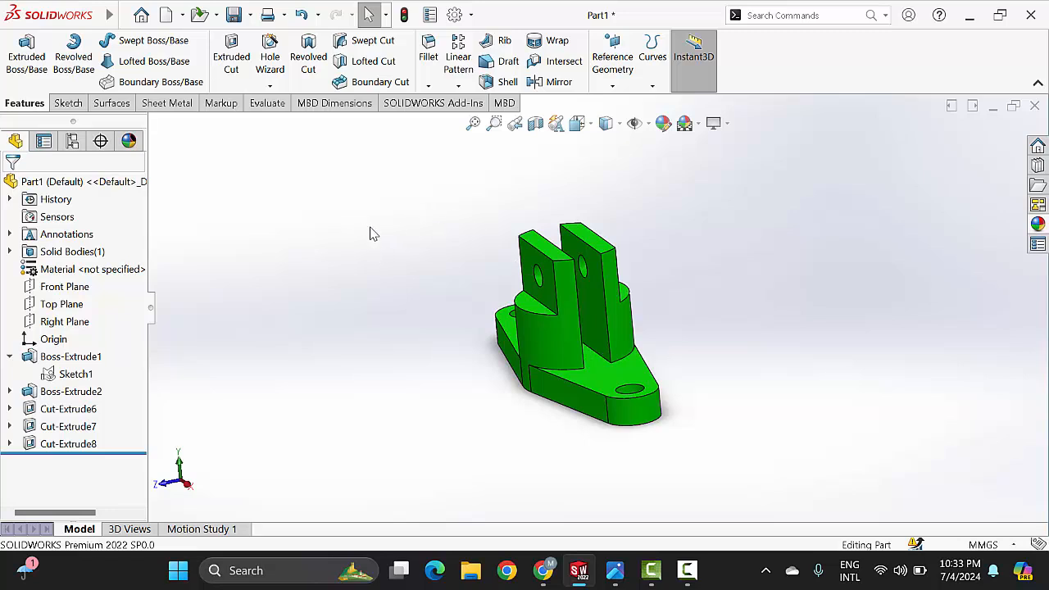
pyautogui.hotkey('ctrl', 'n')
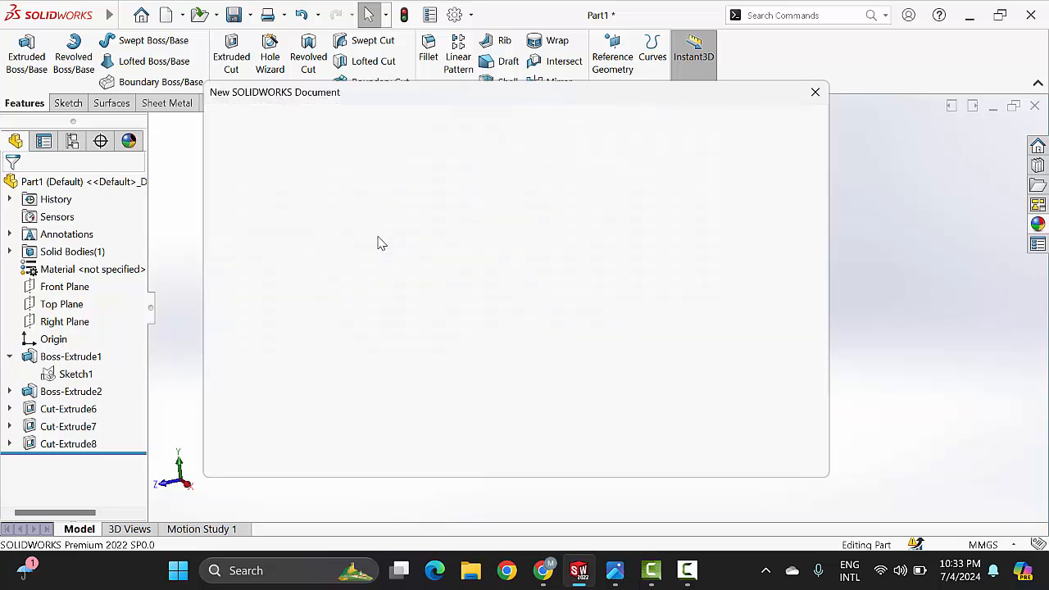
pyautogui.click(345, 250)
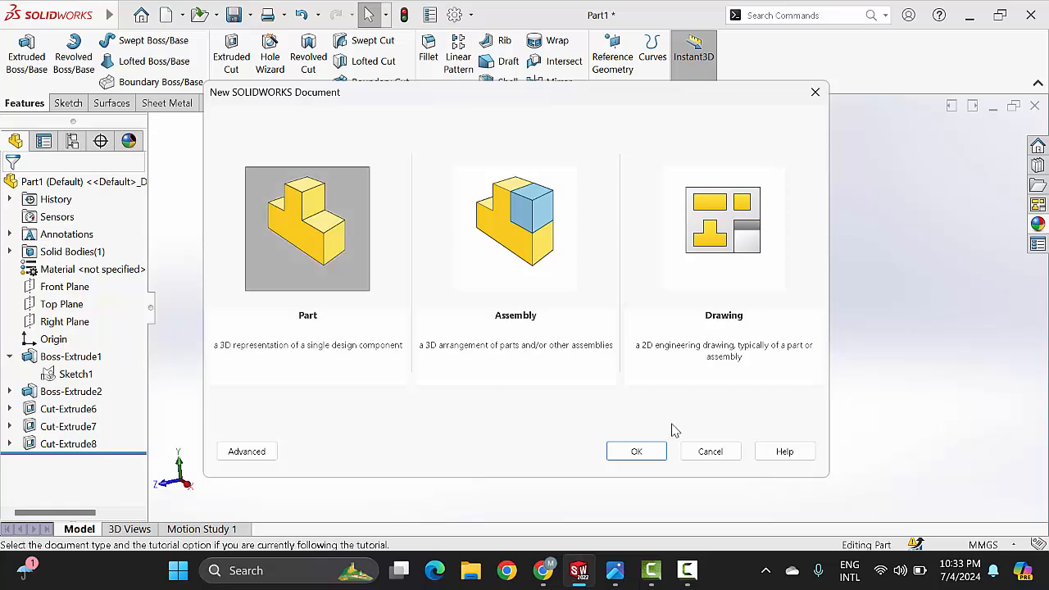
pyautogui.click(642, 457)
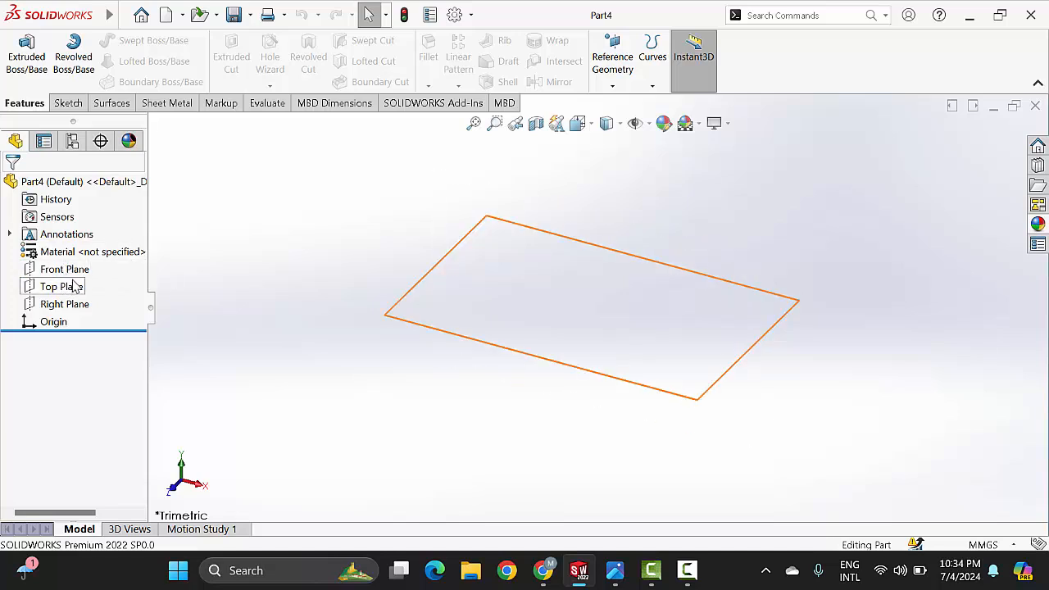
# Step: Review the bracket's reference drawing in the image viewer and start a sketch on the Top Plane
pyautogui.click(615, 574)
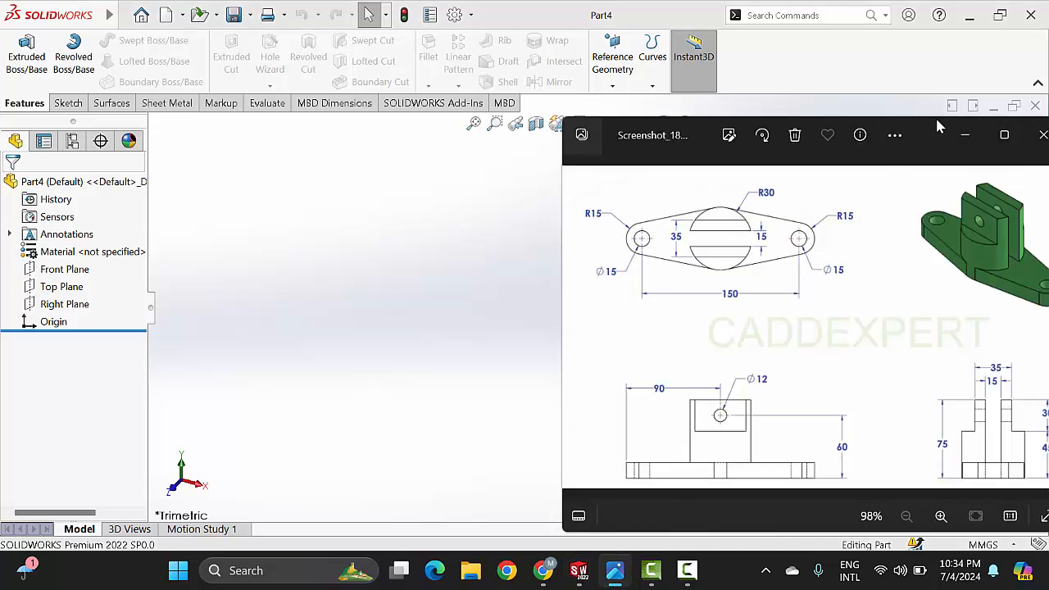
pyautogui.moveTo(940, 127); pyautogui.dragTo(764, 131)
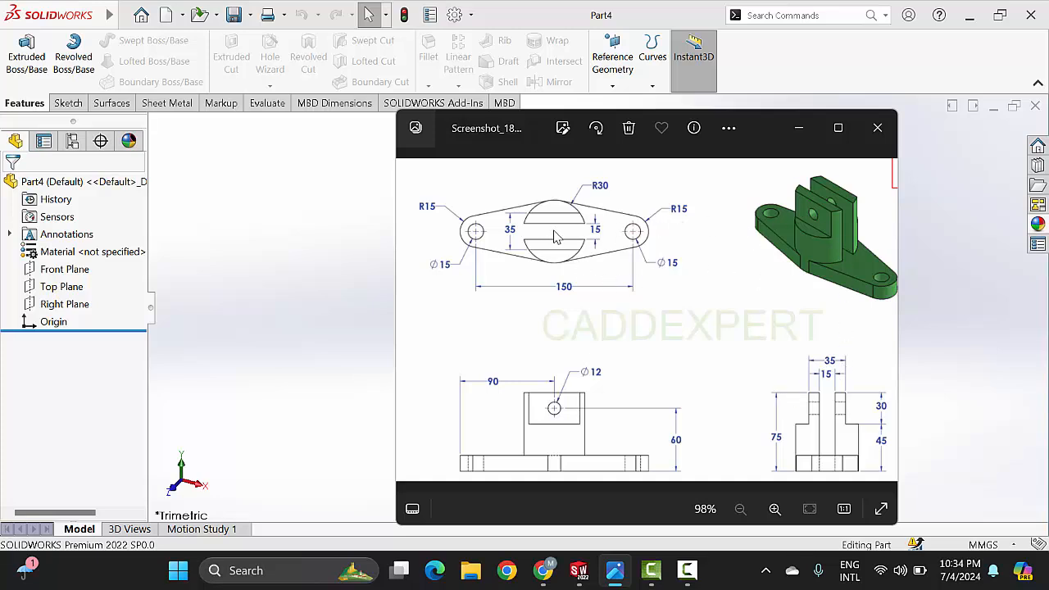
pyautogui.click(799, 131)
pyautogui.click(77, 286)
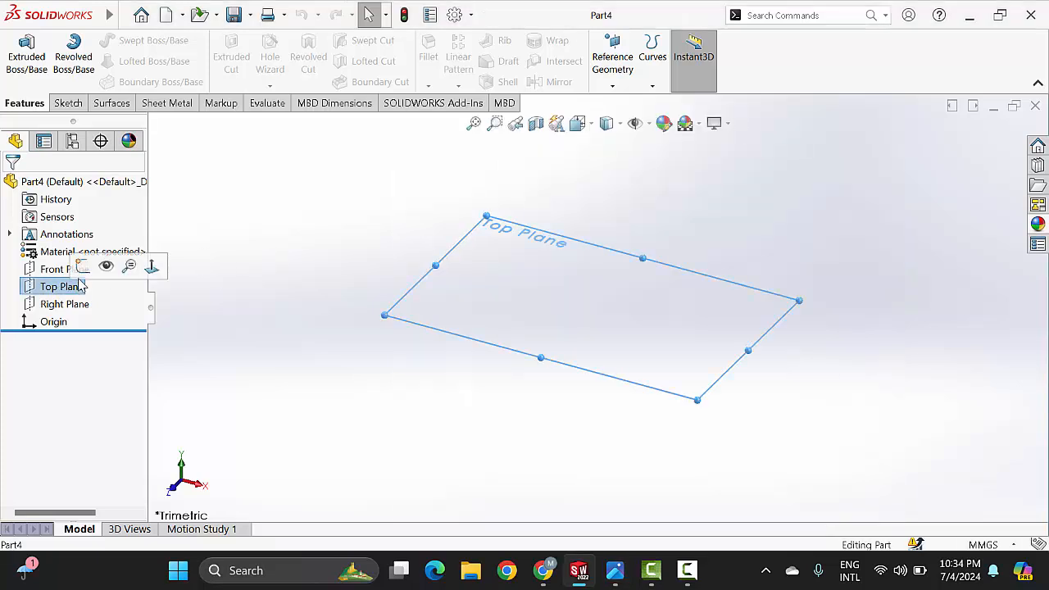
pyautogui.click(84, 266)
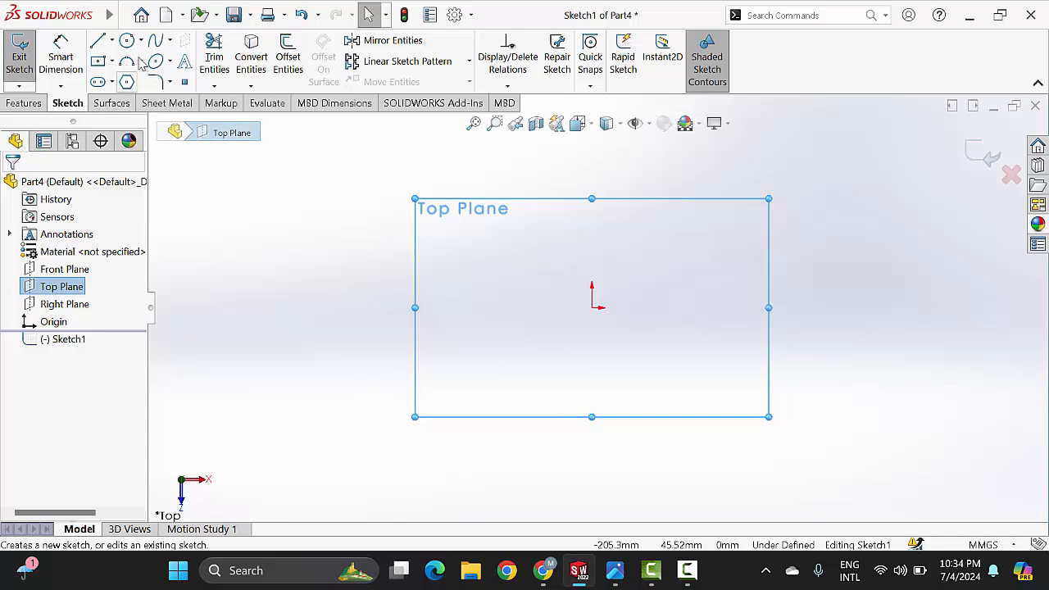
# Step: Sketch a circle about 100 mm in diameter on the origin and a 32 mm one about 122 mm to its right, horizontally aligned
pyautogui.click(615, 572)
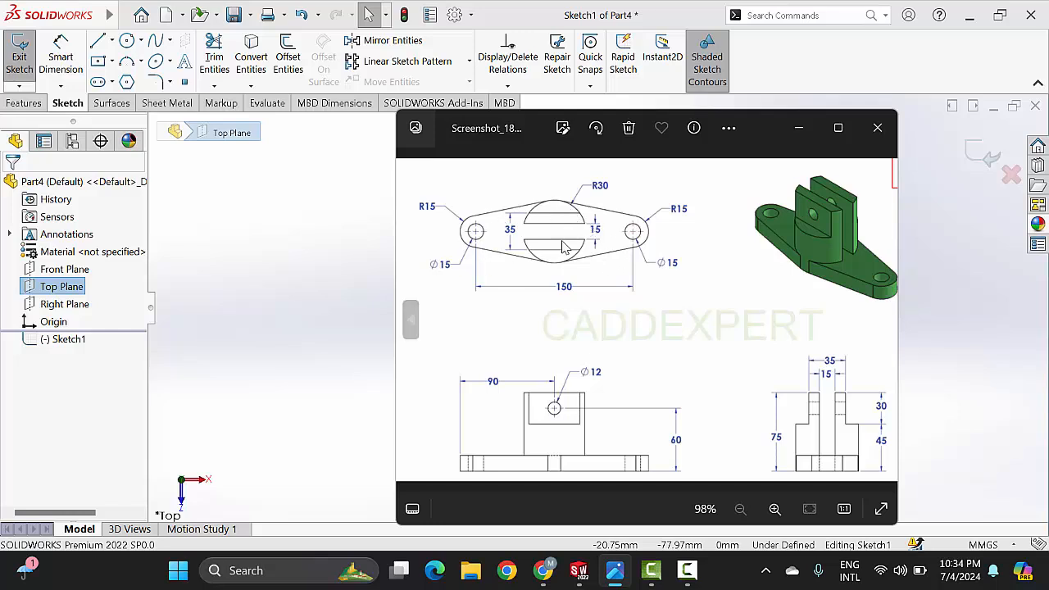
pyautogui.click(799, 133)
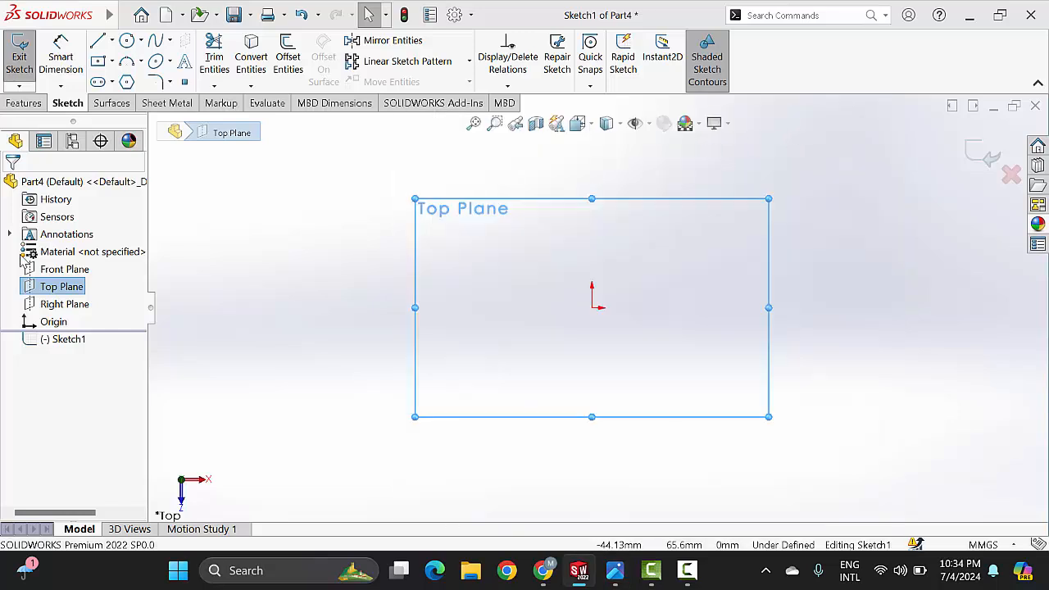
pyautogui.click(127, 41)
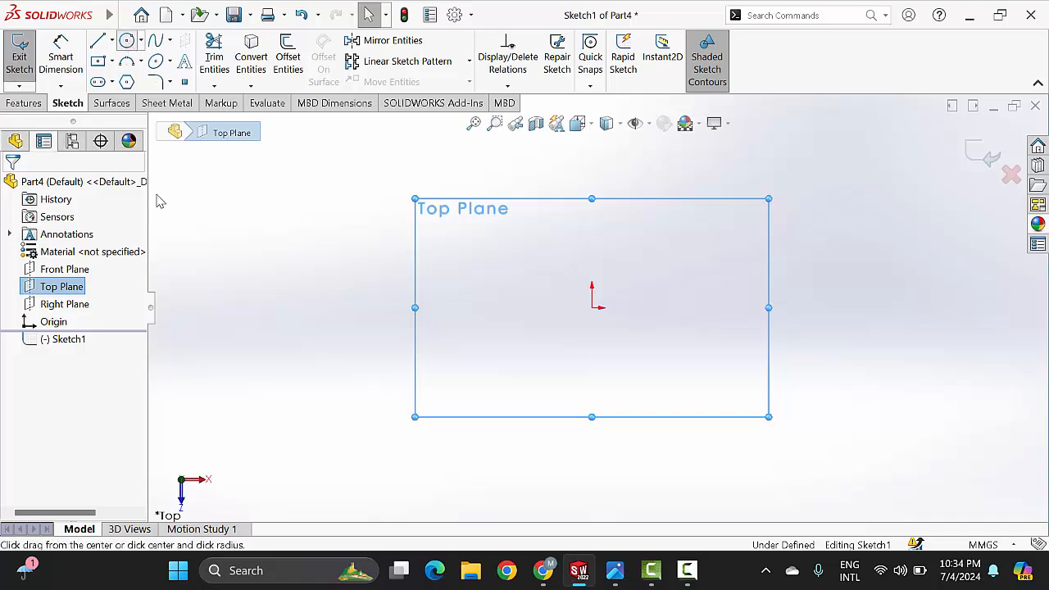
pyautogui.click(591, 308)
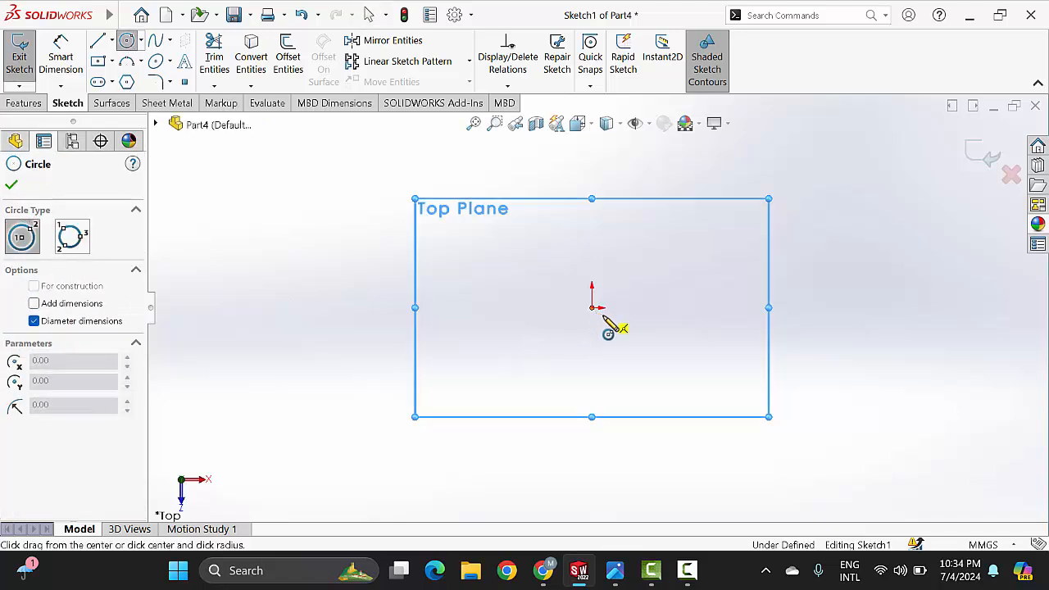
pyautogui.click(680, 354)
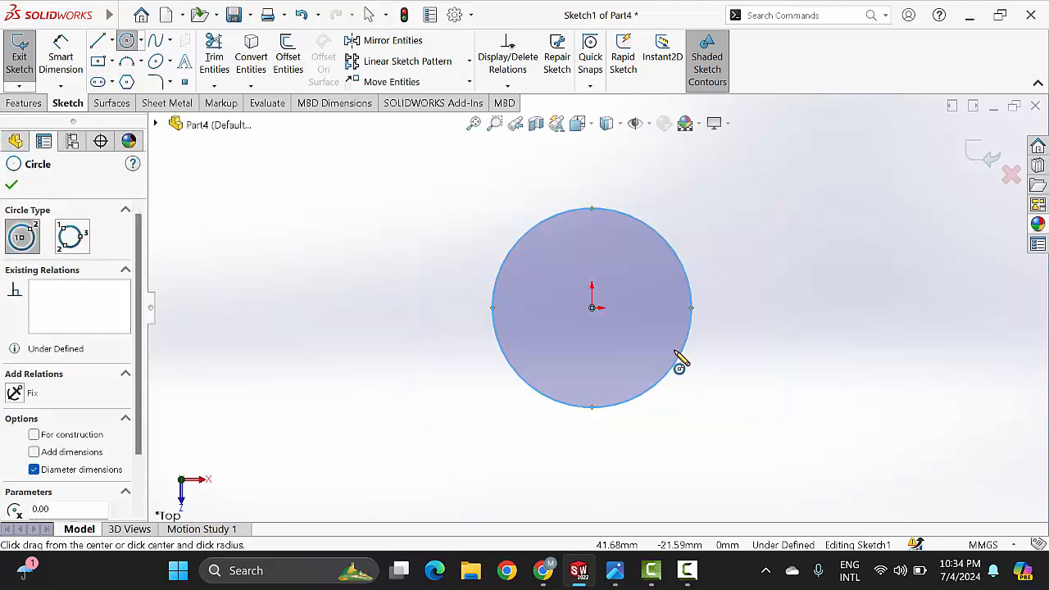
pyautogui.click(834, 308)
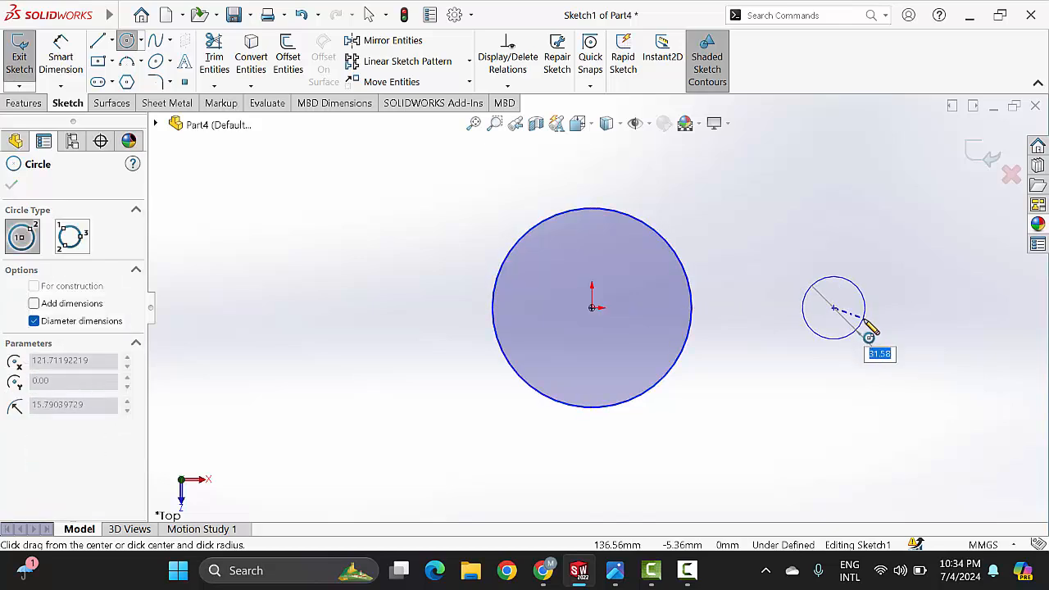
pyautogui.click(870, 330)
pyautogui.press('Escape')
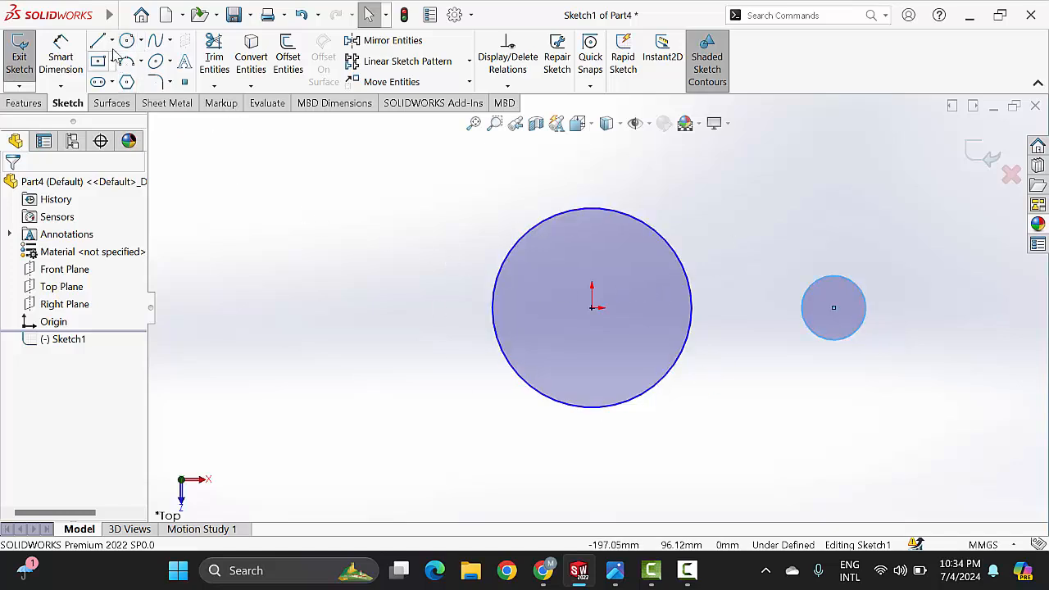
# Step: Draw a vertical centerline from the origin to the top of the large circle
pyautogui.click(112, 41)
pyautogui.click(592, 309)
pyautogui.click(592, 209)
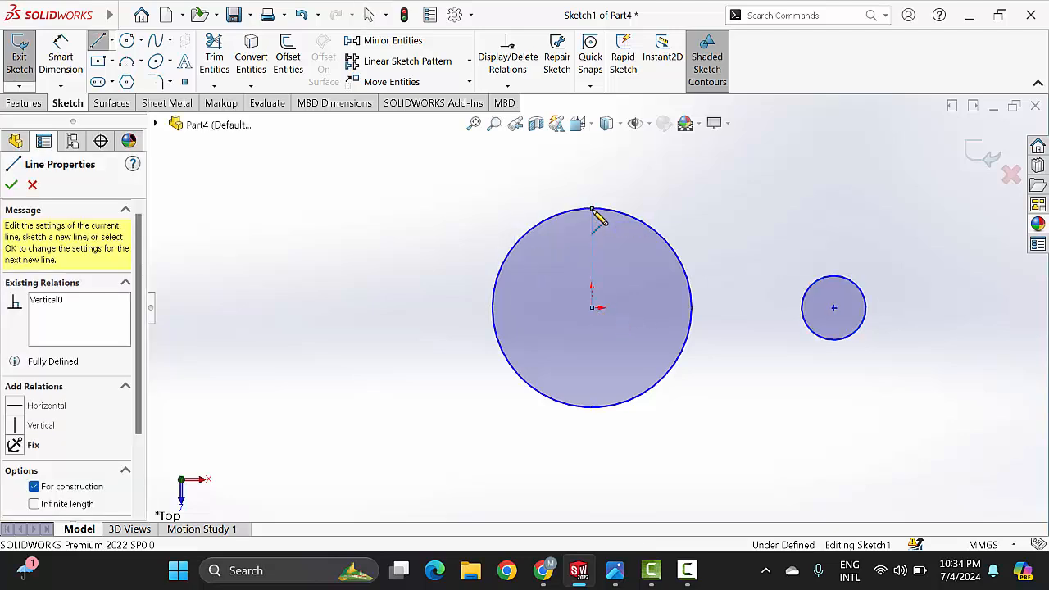
pyautogui.press('Escape')
pyautogui.press('Escape')
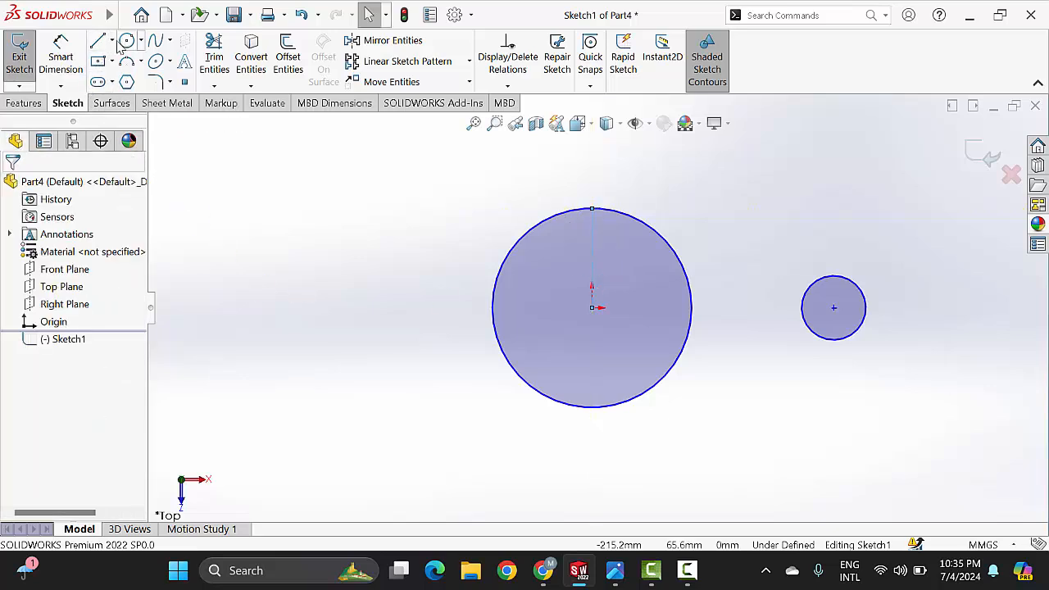
# Step: Draw a horizontal centerline from the origin to the right edge of the large circle
pyautogui.click(113, 42)
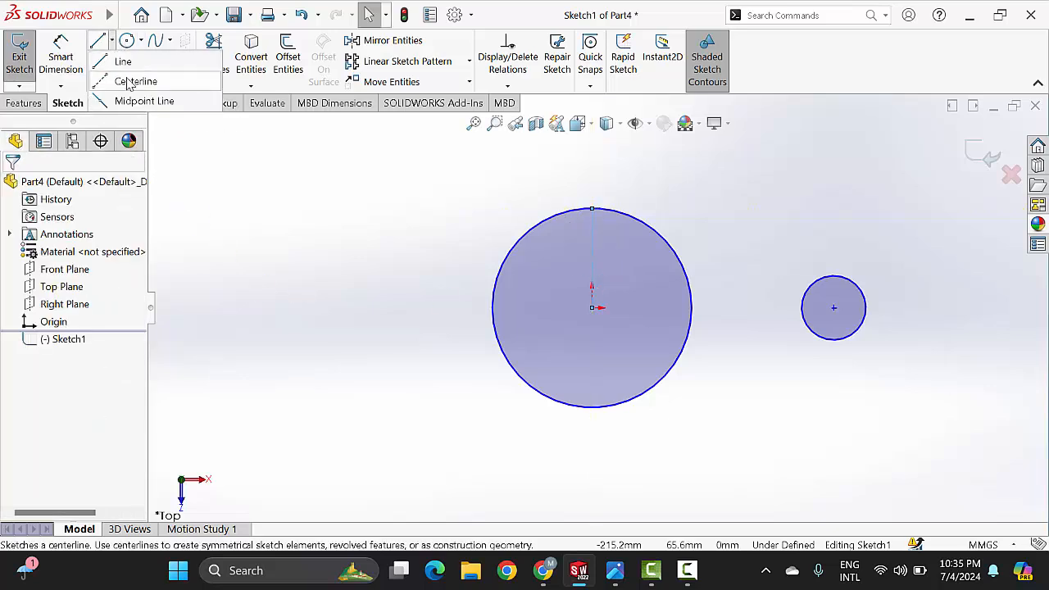
pyautogui.click(124, 79)
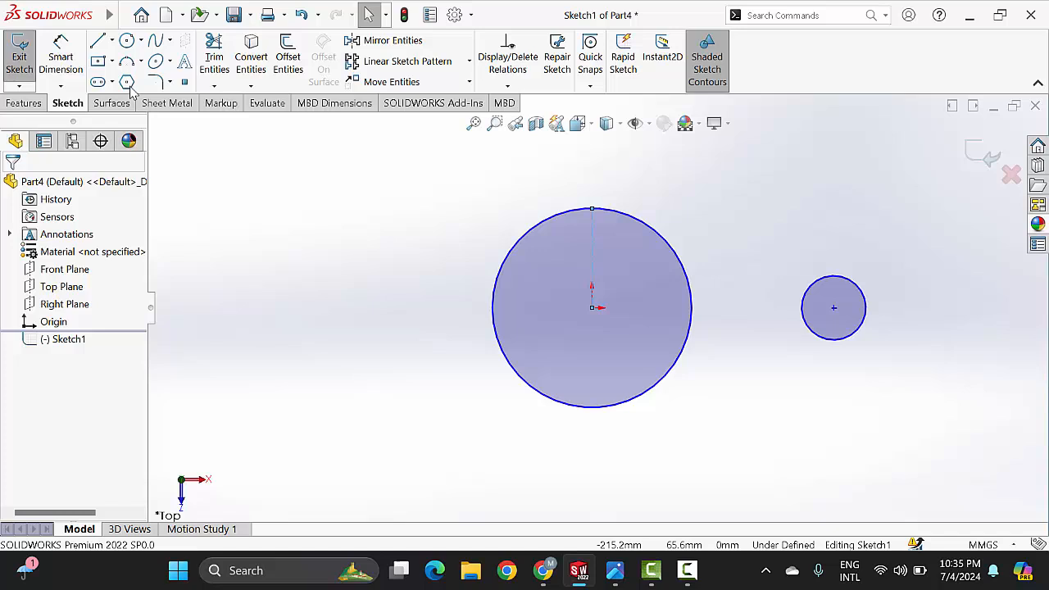
pyautogui.click(592, 308)
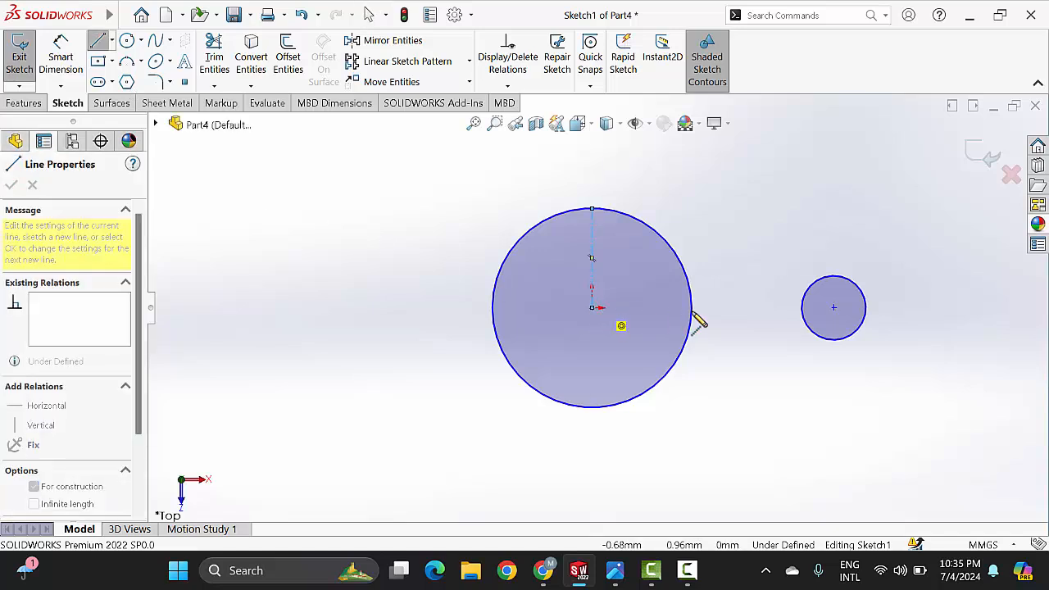
pyautogui.click(697, 315)
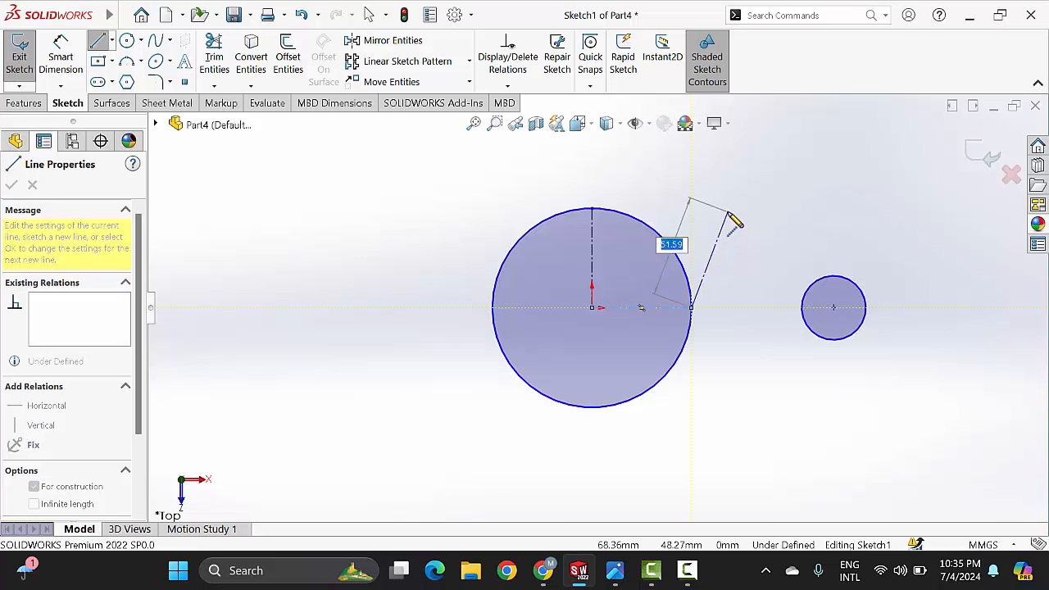
pyautogui.rightClick(734, 220)
pyautogui.click(777, 224)
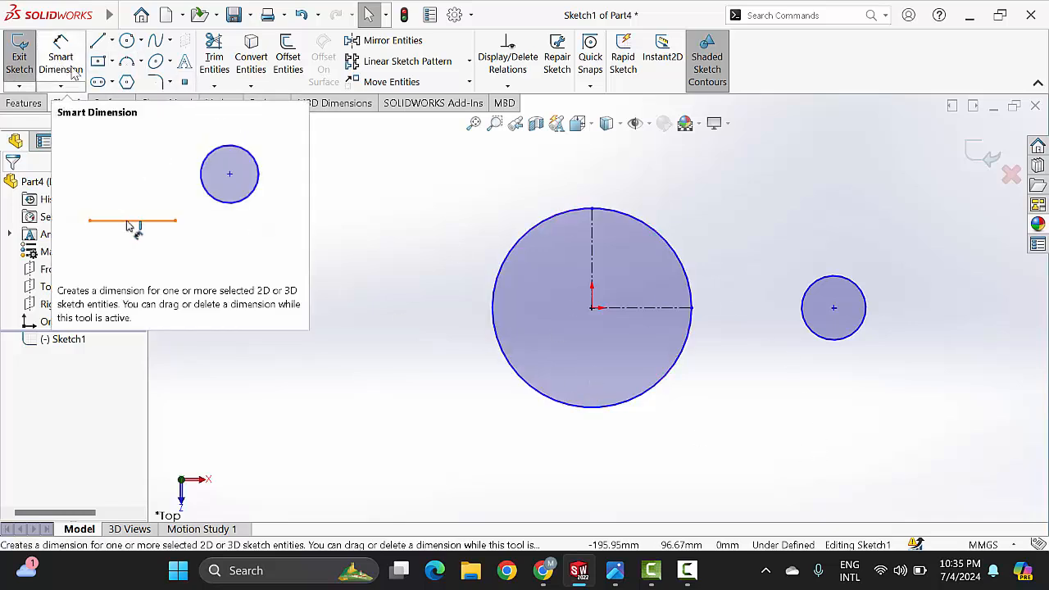
# Step: Check the radii in the reference drawing and dimension the large circle's diameter as 60 mm
pyautogui.click(616, 574)
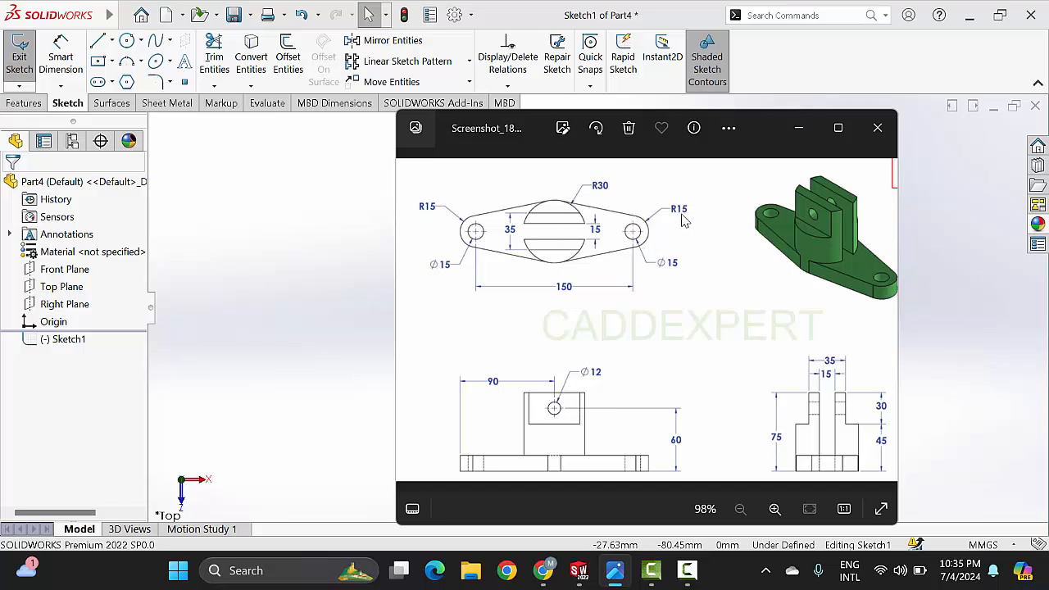
pyautogui.click(799, 128)
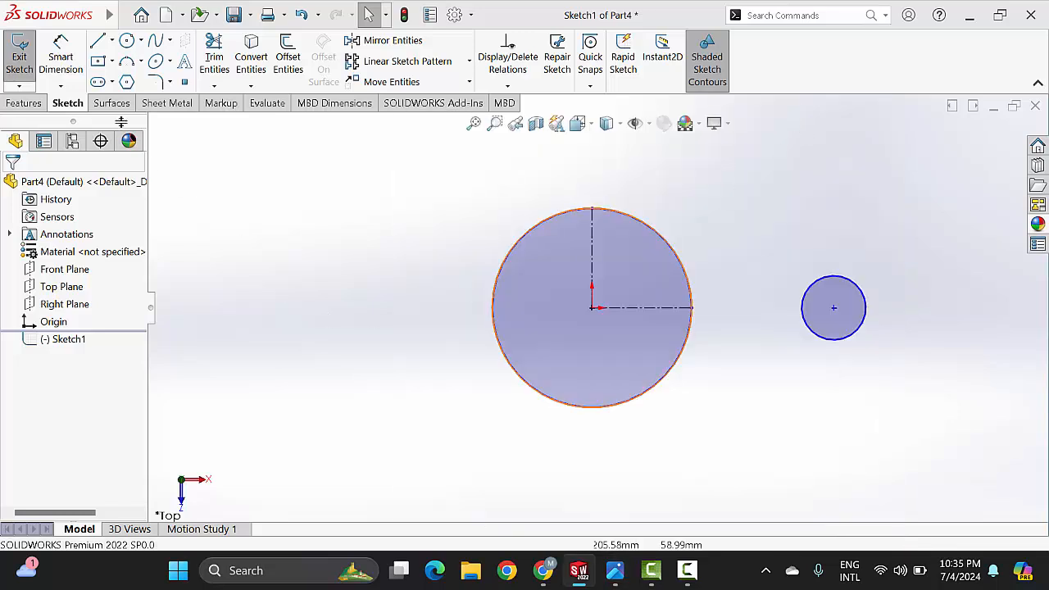
pyautogui.click(71, 55)
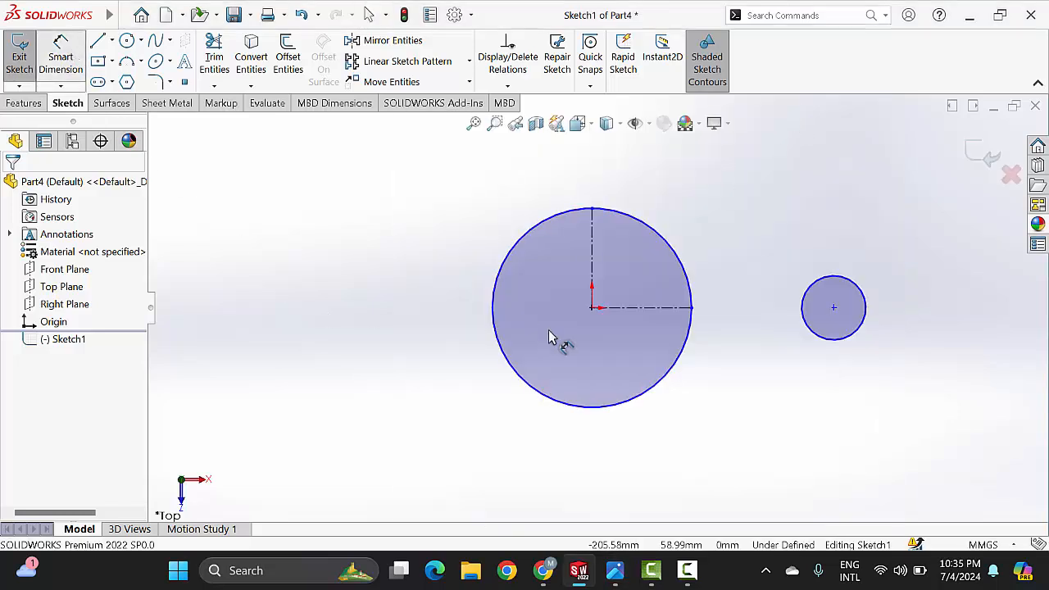
pyautogui.click(685, 262)
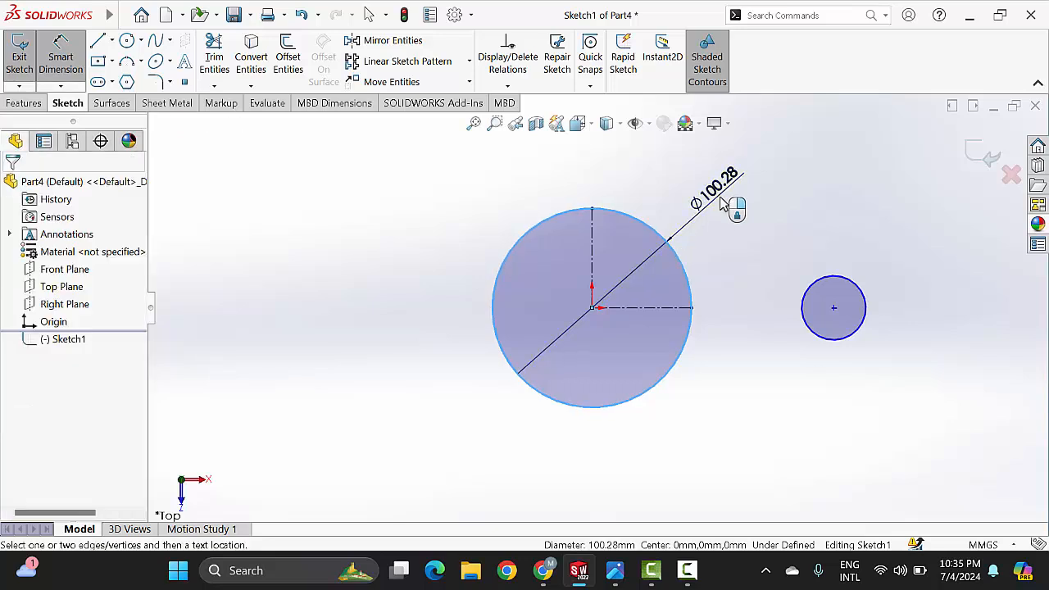
pyautogui.click(721, 207)
pyautogui.write('60')
pyautogui.press('Return')
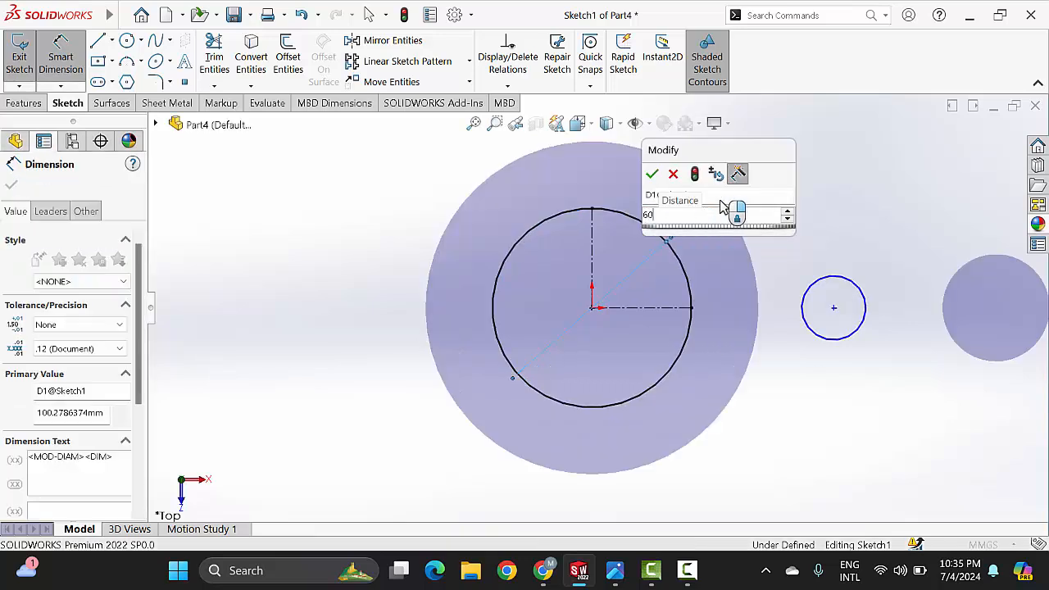
# Step: Dimension the small circle's diameter as 30 mm and move that circle farther right from the large one
pyautogui.click(866, 295)
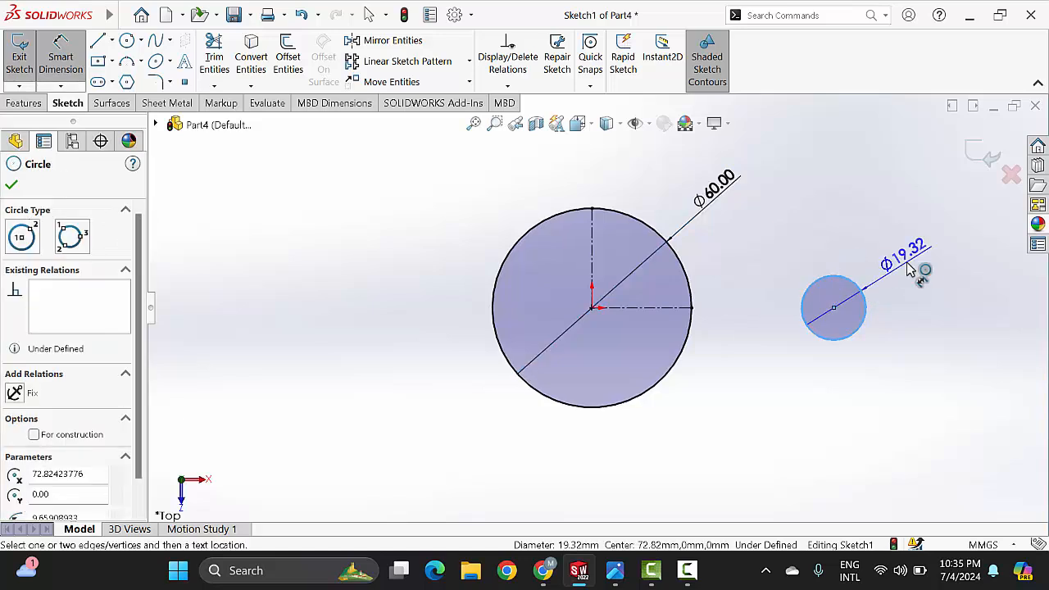
pyautogui.click(909, 270)
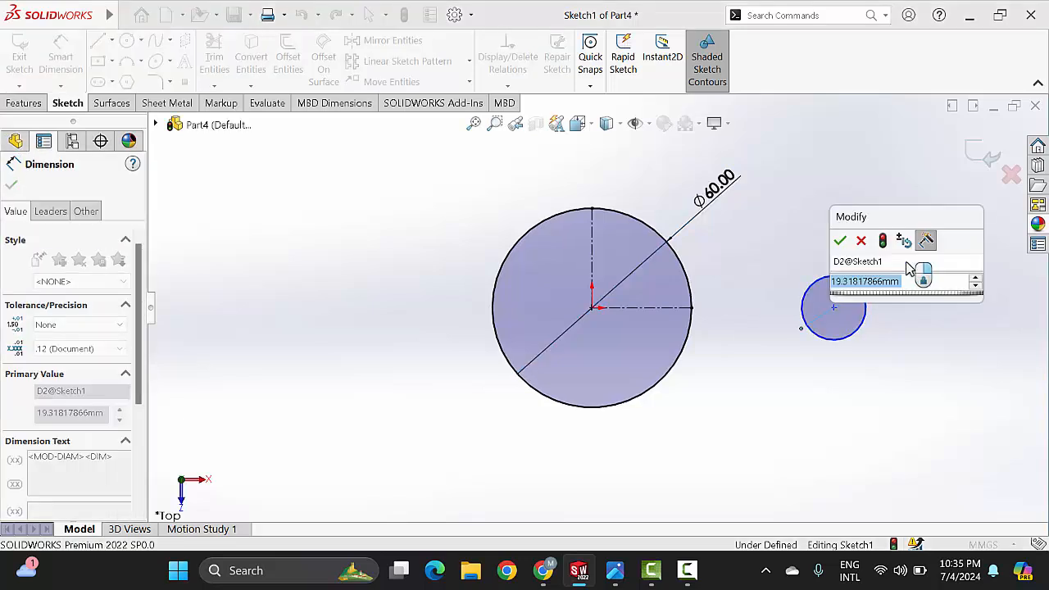
pyautogui.write('30')
pyautogui.press('Return')
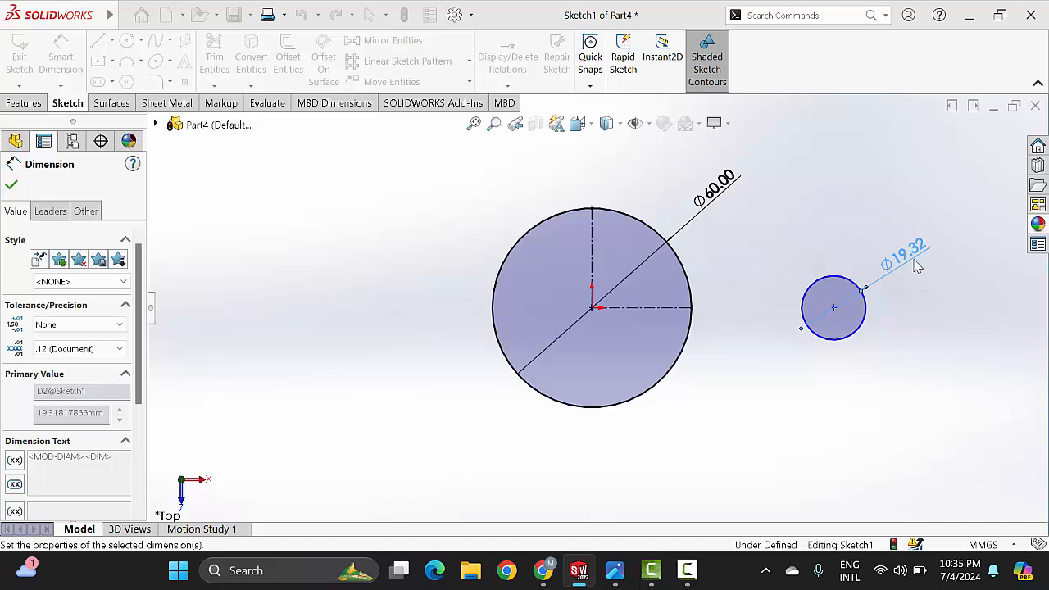
pyautogui.scroll(2, 787, 318)
pyautogui.scroll(-2, 771, 301)
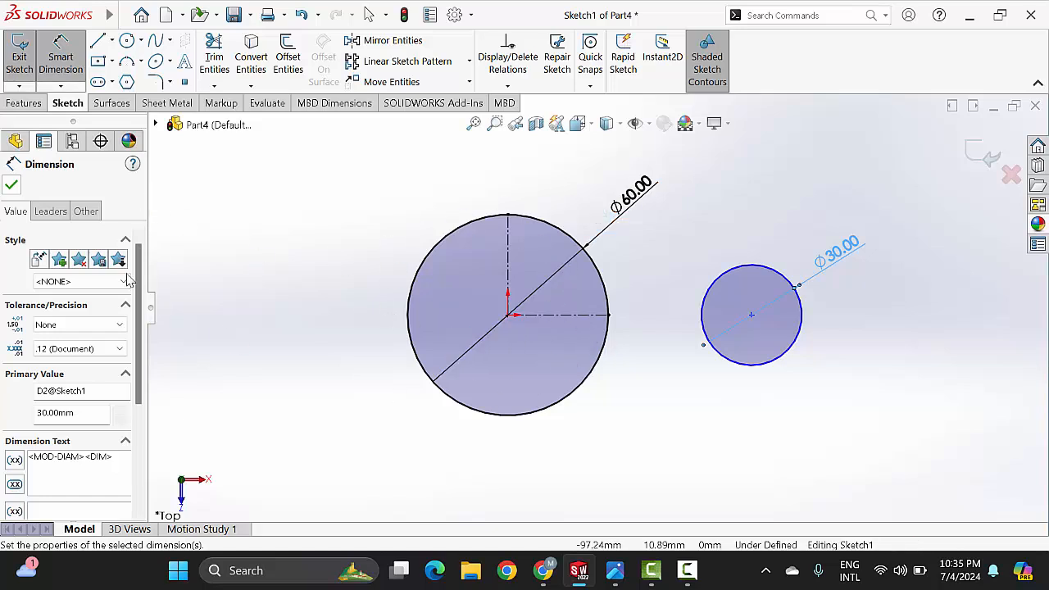
pyautogui.click(11, 188)
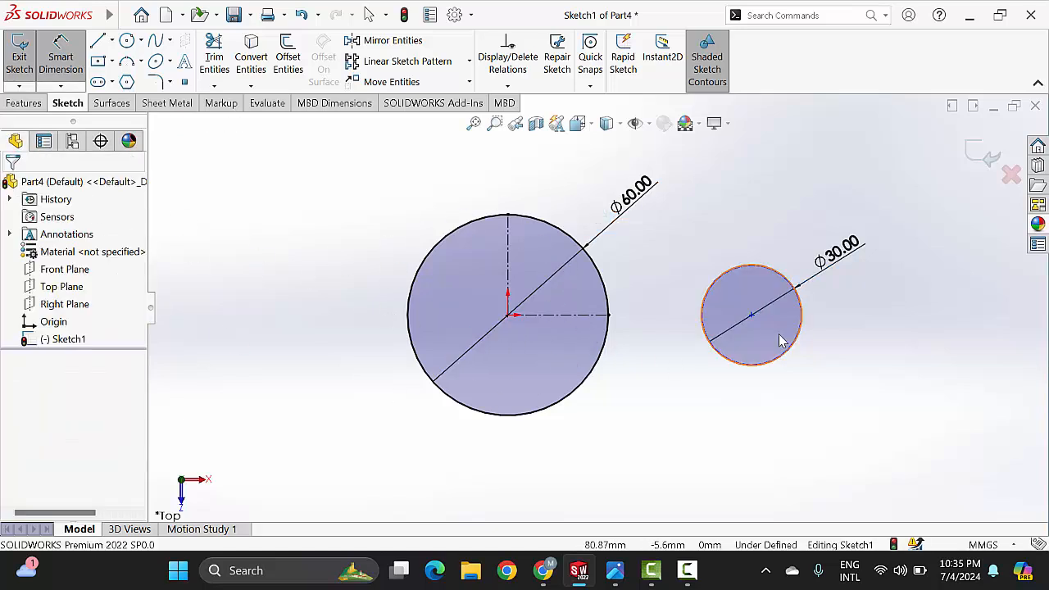
pyautogui.moveTo(811, 295)
pyautogui.mouseDown()
pyautogui.moveTo(787, 242)
pyautogui.moveTo(731, 318)
pyautogui.moveTo(811, 316)
pyautogui.moveTo(801, 306)
pyautogui.mouseUp()
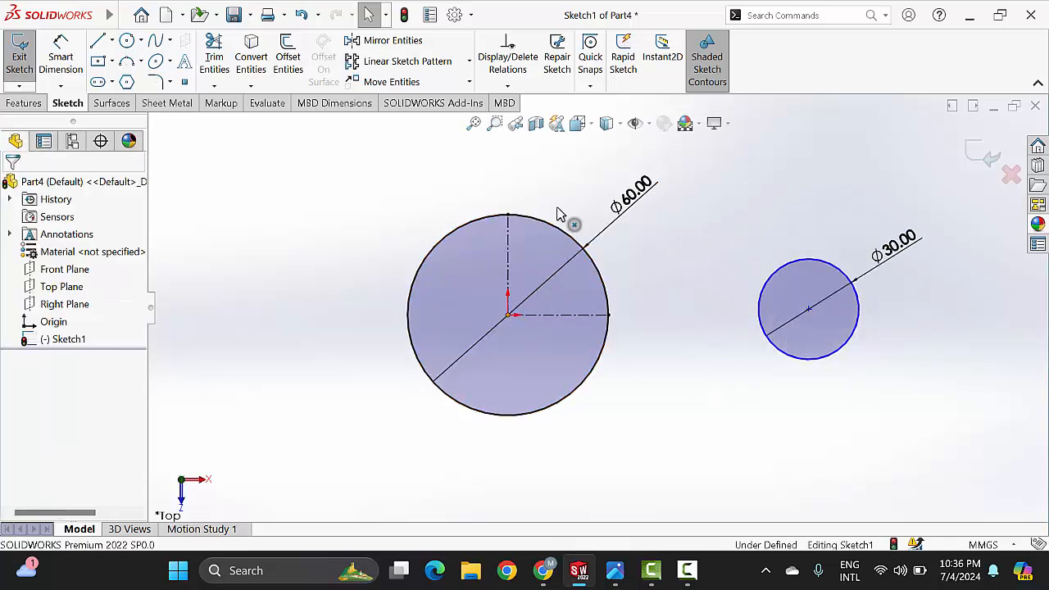
# Step: Add a Horizontal relation between the large circle's center and the small circle's center
pyautogui.moveTo(508, 315); pyautogui.dragTo(472, 332)
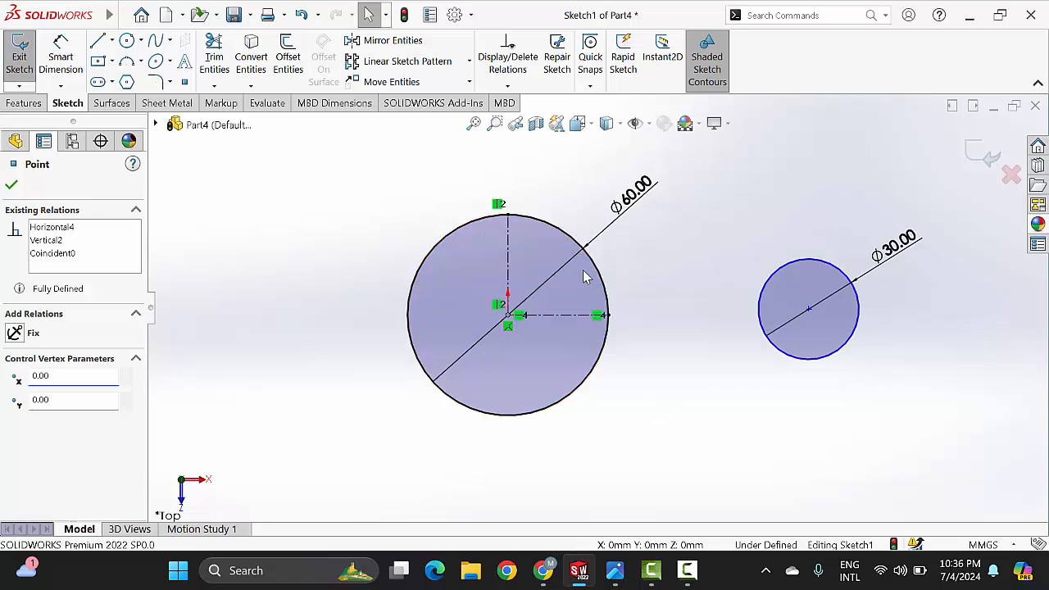
pyautogui.press('Escape')
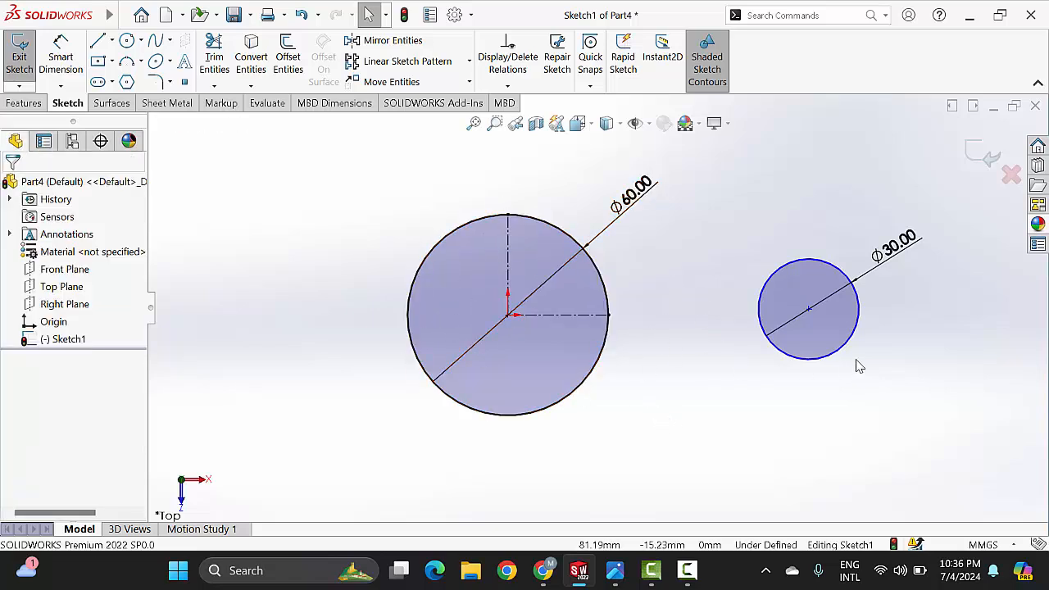
pyautogui.moveTo(810, 310)
pyautogui.mouseDown()
pyautogui.moveTo(823, 324)
pyautogui.moveTo(750, 356)
pyautogui.moveTo(803, 307)
pyautogui.mouseUp()
pyautogui.click(801, 425)
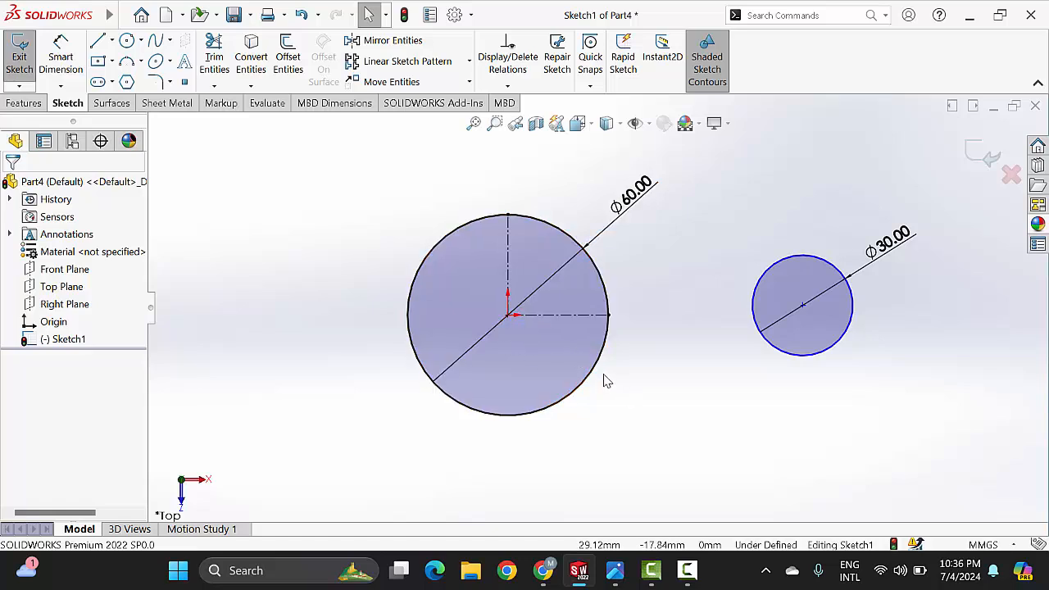
pyautogui.click(507, 317)
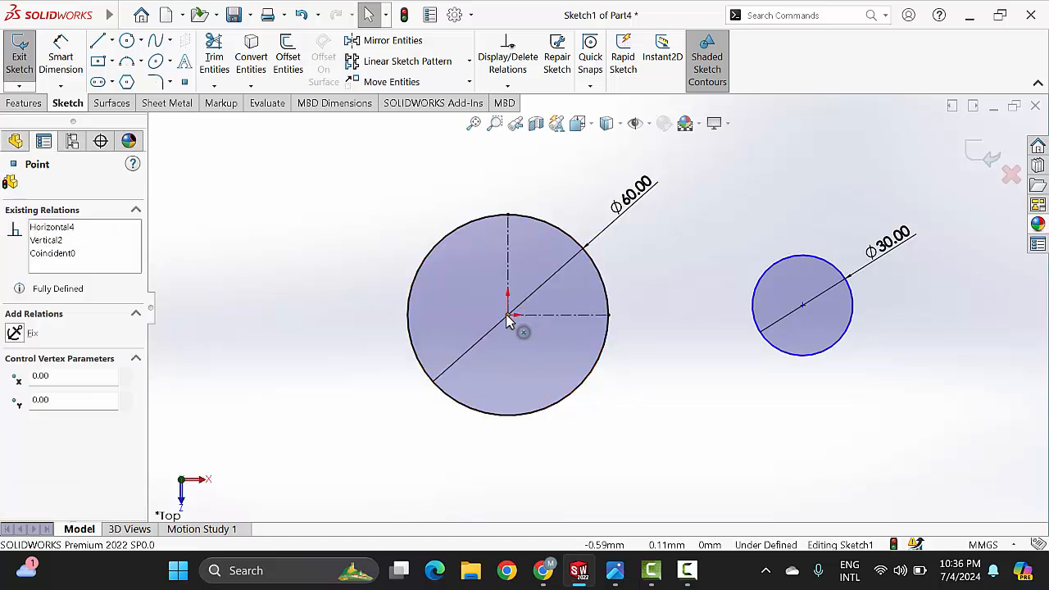
pyautogui.keyDown('ctrl'); pyautogui.click(803, 310); pyautogui.keyUp('ctrl')
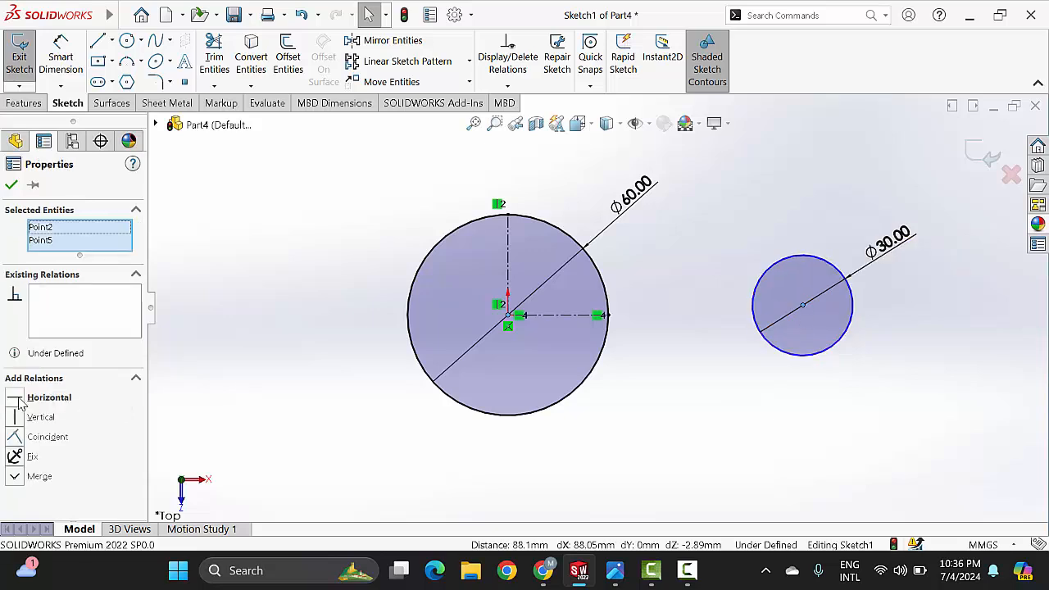
pyautogui.click(20, 400)
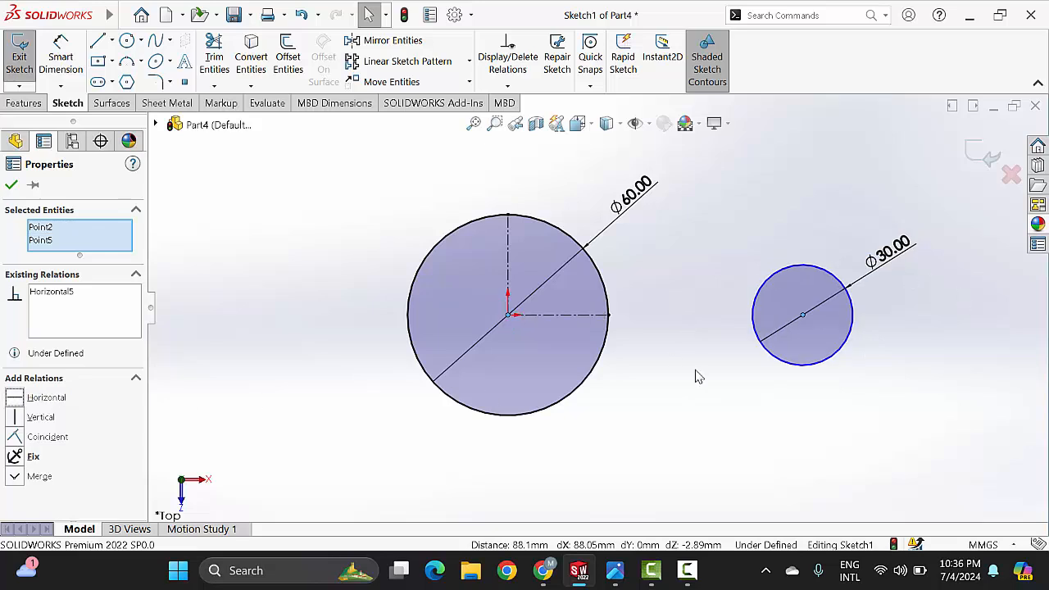
pyautogui.click(867, 363)
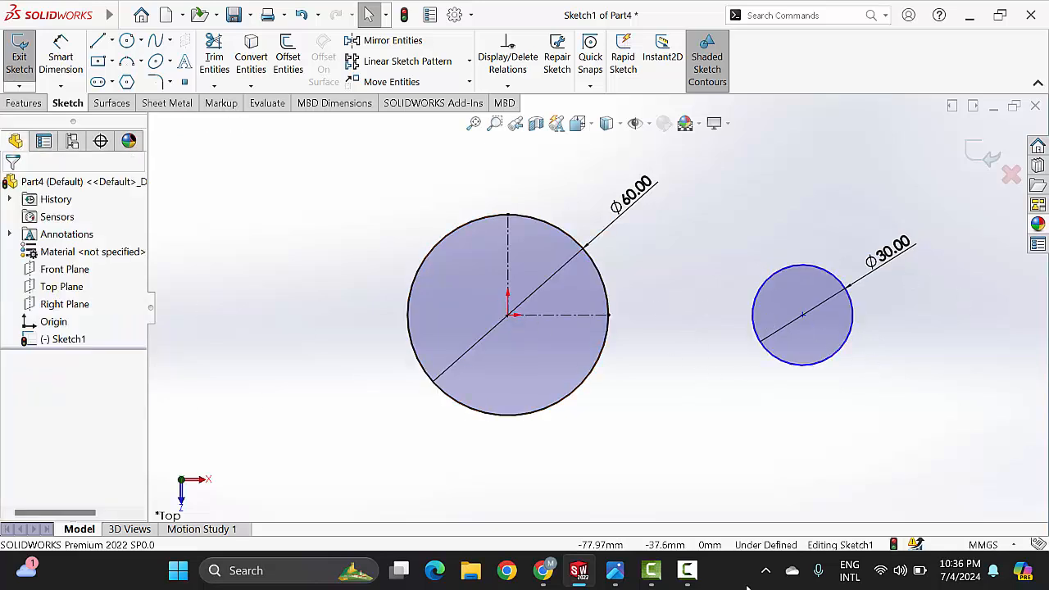
# Step: Check the hole spacing in the reference drawing and dimension the distance between the two circle centers as 75 mm
pyautogui.click(615, 571)
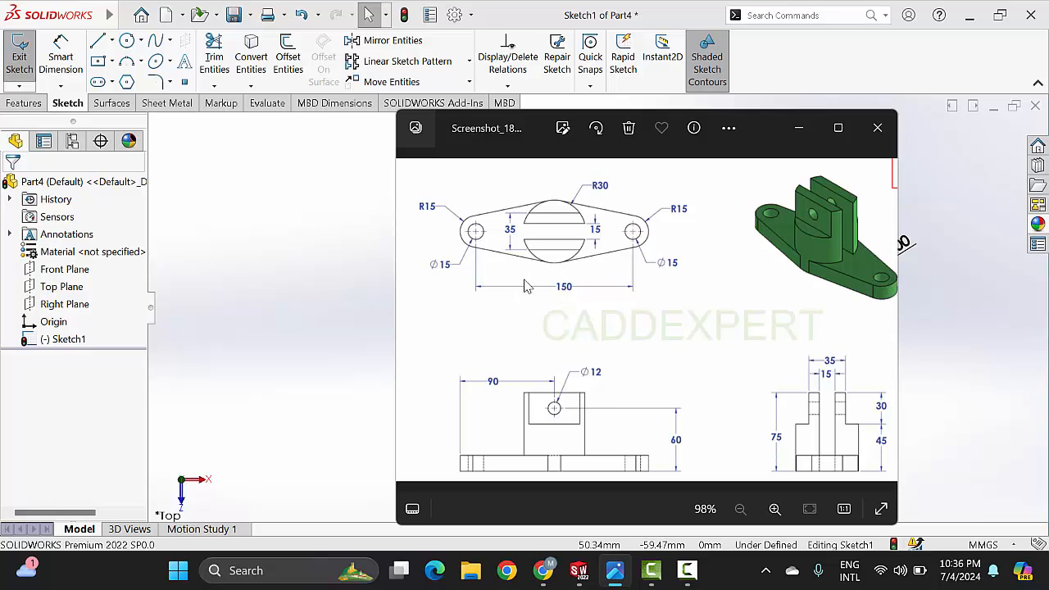
pyautogui.click(796, 131)
pyautogui.click(61, 57)
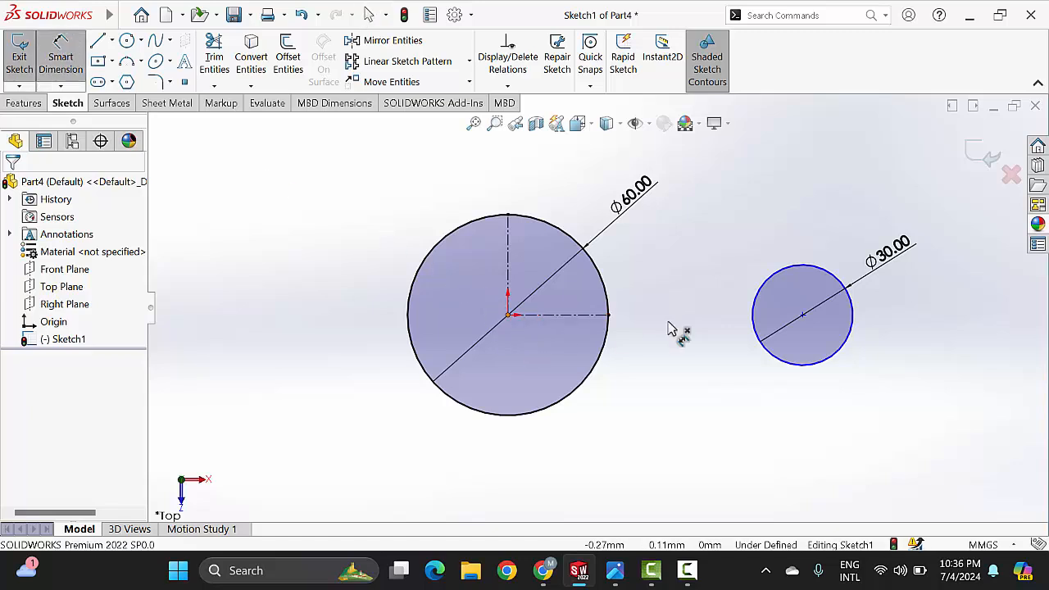
pyautogui.click(802, 315)
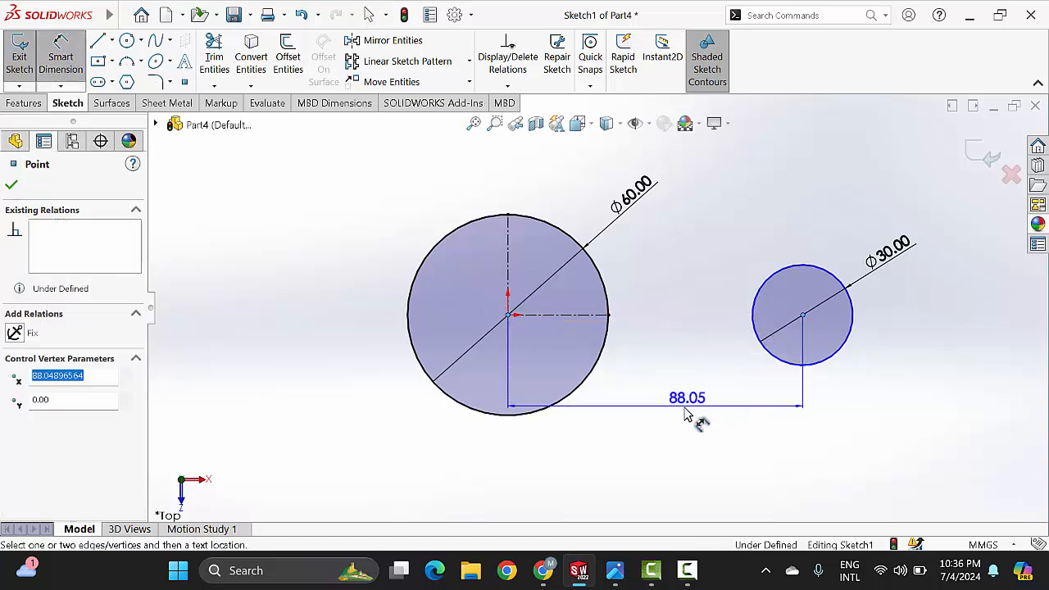
pyautogui.click(688, 463)
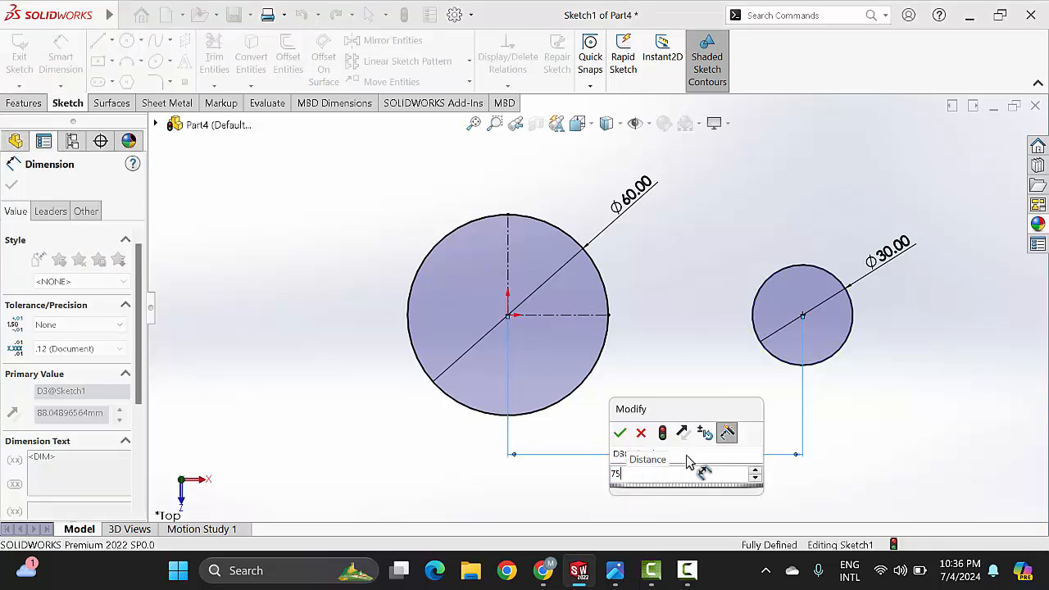
pyautogui.press('Return')
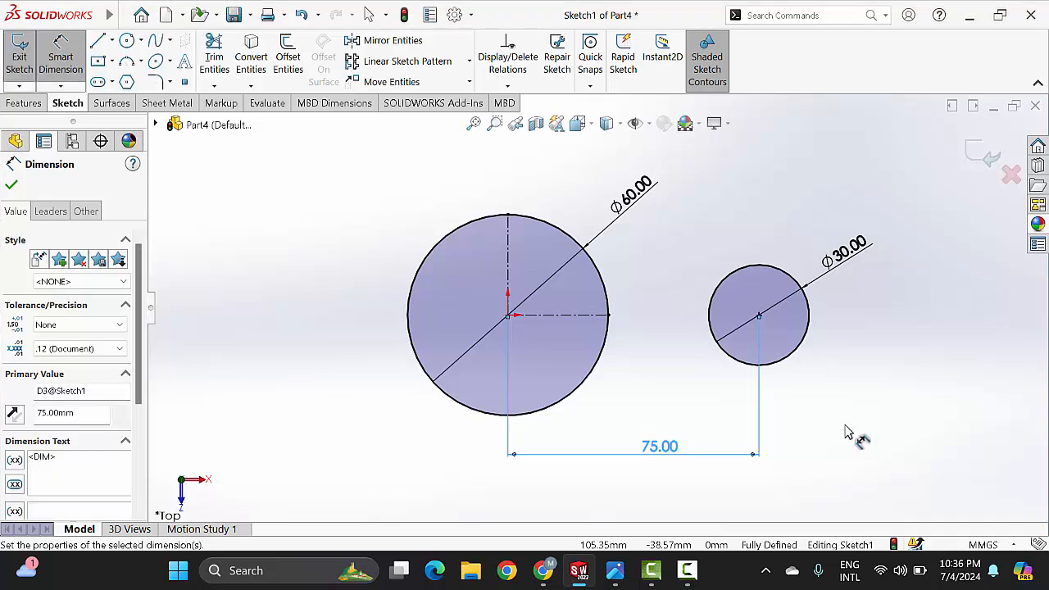
pyautogui.press('Escape')
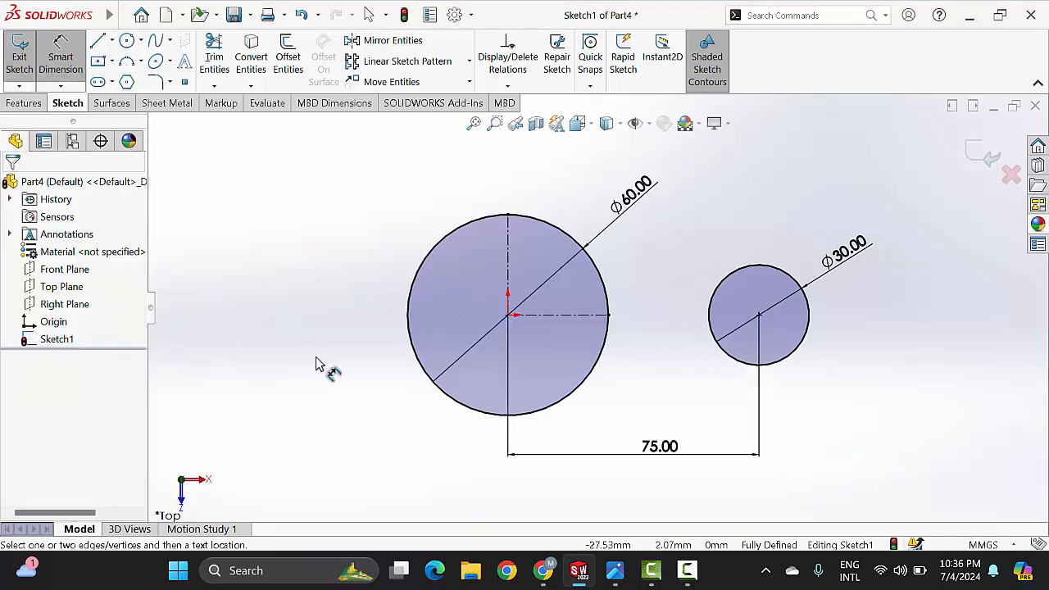
# Step: Mirror the 30 mm circle about the vertical centerline, keeping the original
pyautogui.click(394, 41)
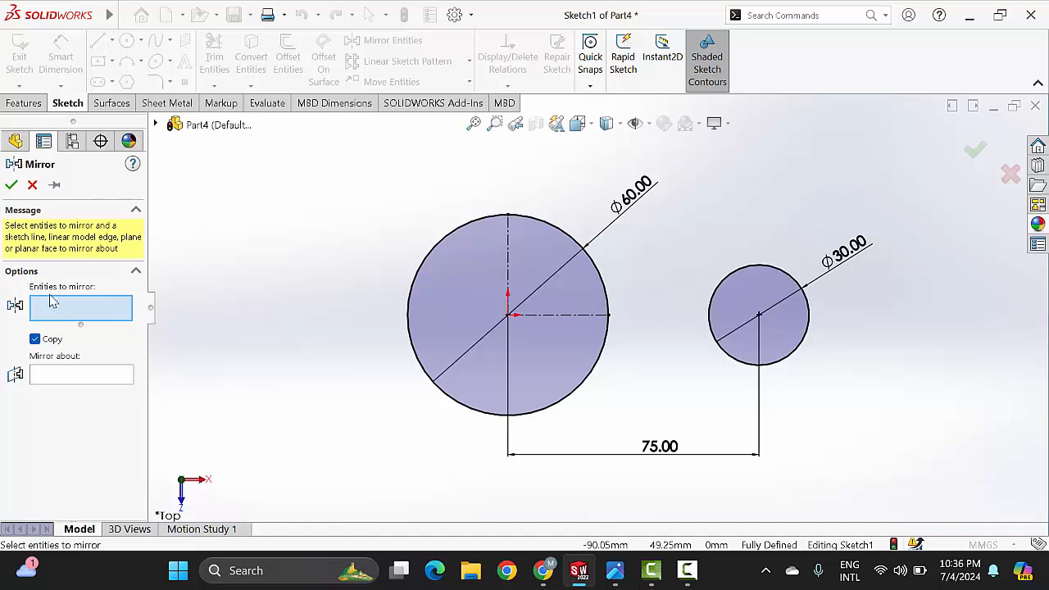
pyautogui.click(728, 283)
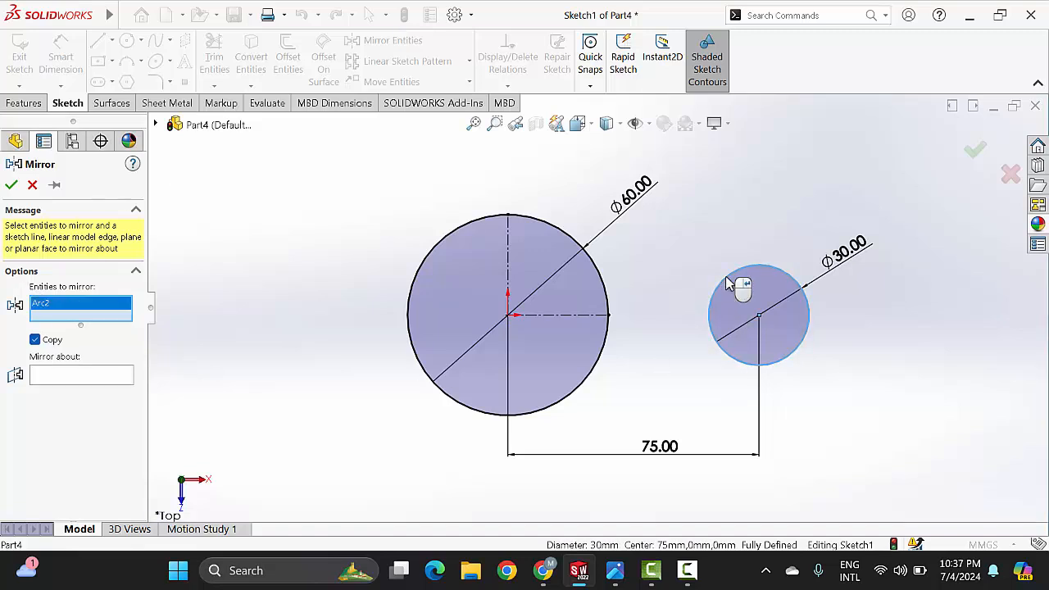
pyautogui.click(67, 373)
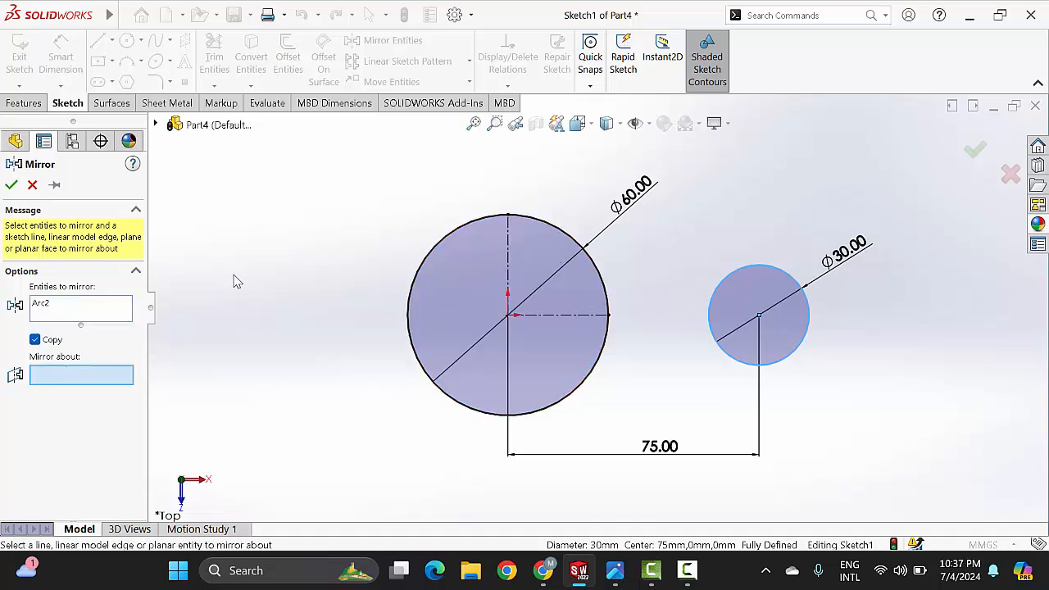
pyautogui.click(508, 259)
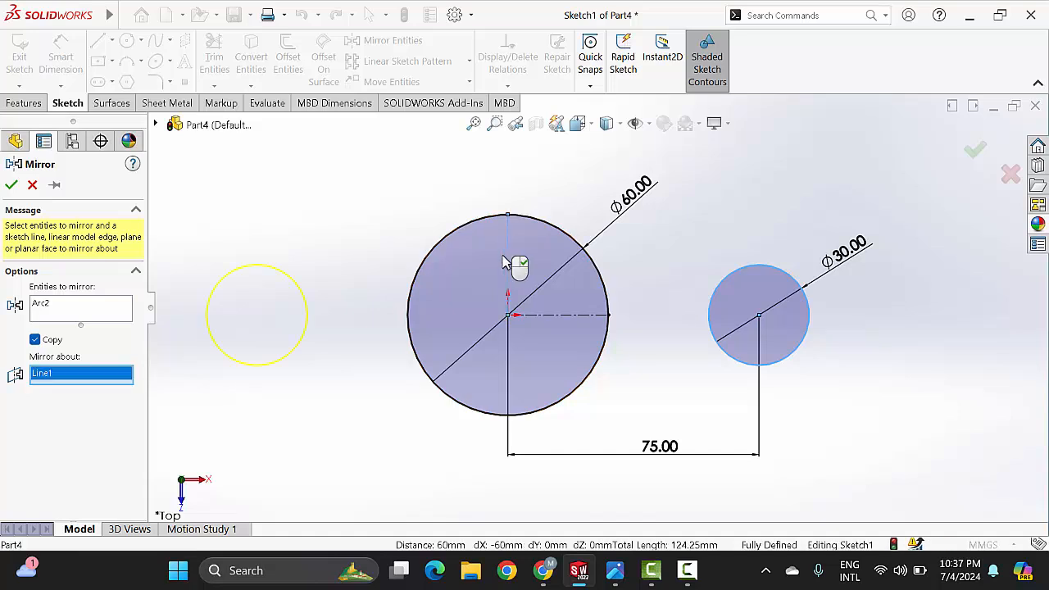
pyautogui.click(13, 185)
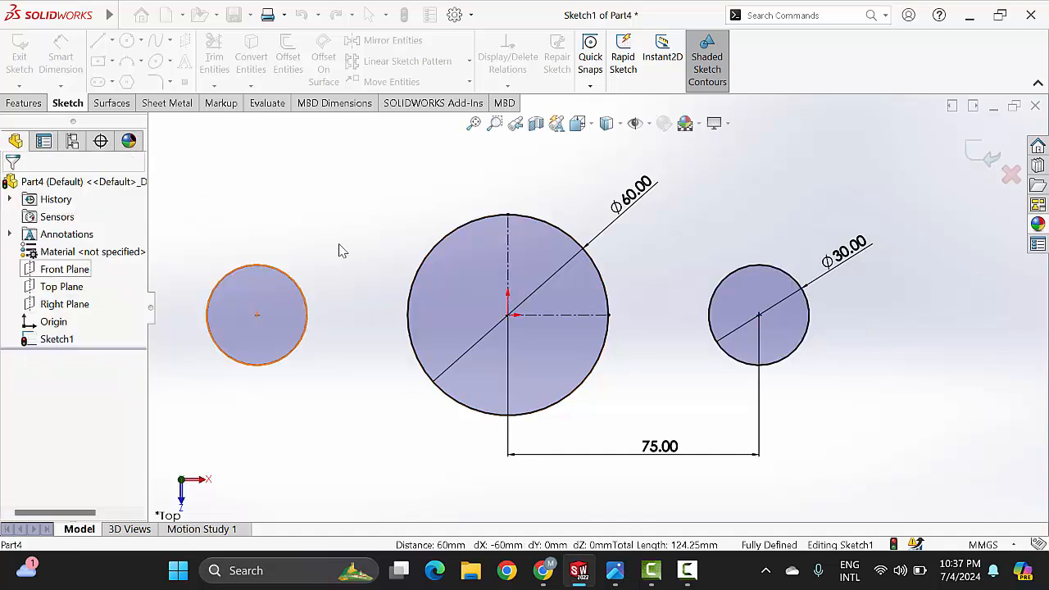
# Step: Check the base outline in the reference drawing and draw a line about 70 mm long from the left circle's top to the large circle's upper edge
pyautogui.scroll(3, 585, 316)
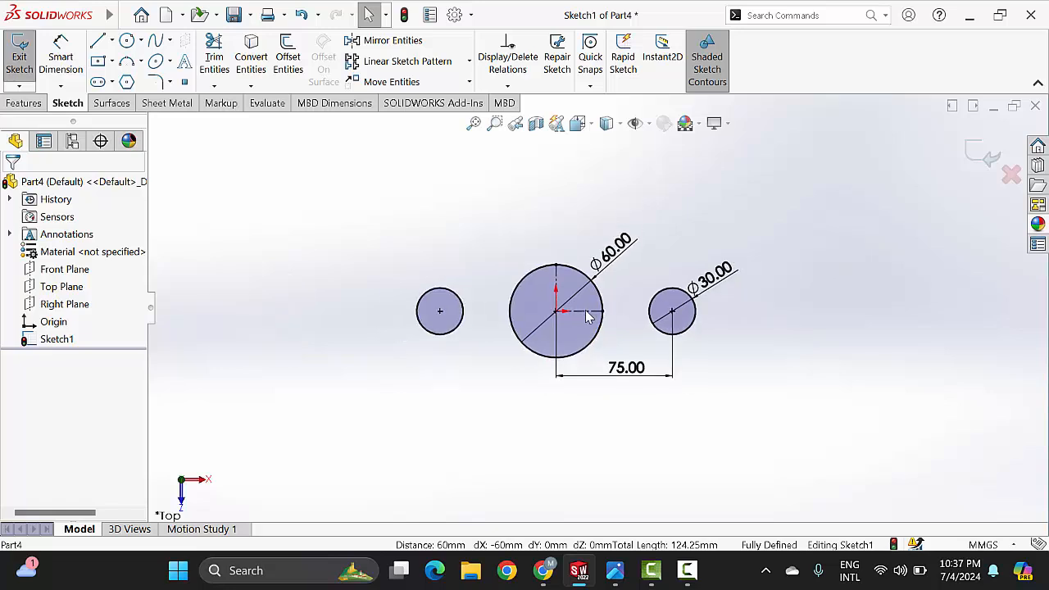
pyautogui.click(614, 571)
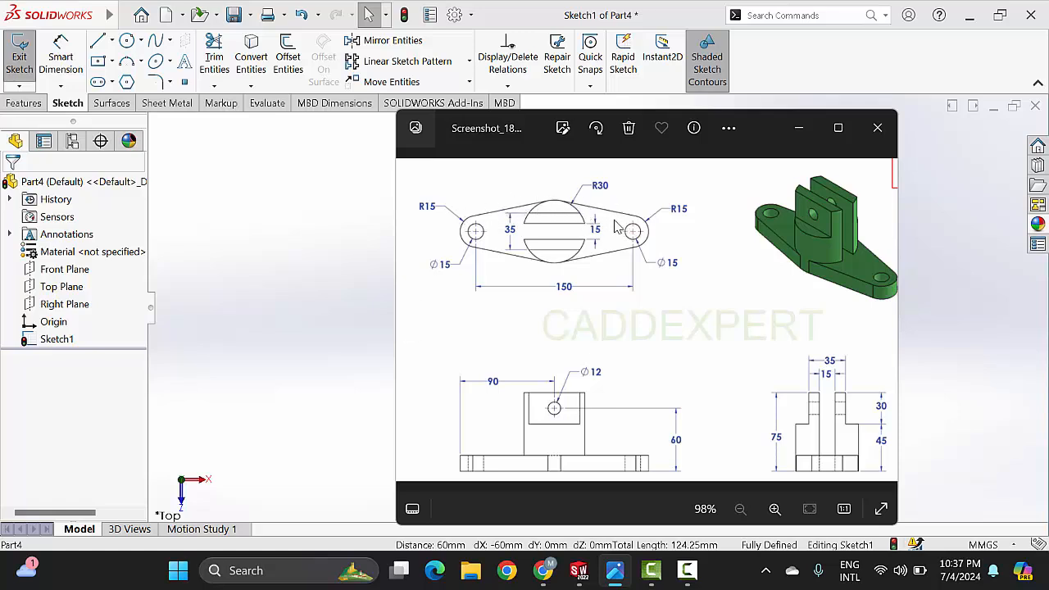
pyautogui.click(799, 128)
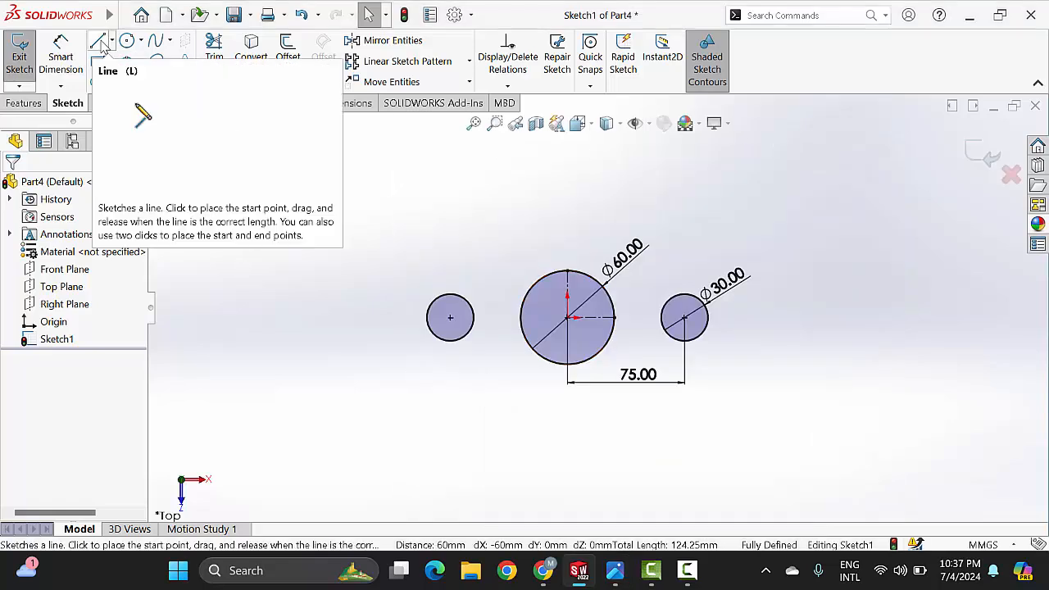
pyautogui.click(98, 43)
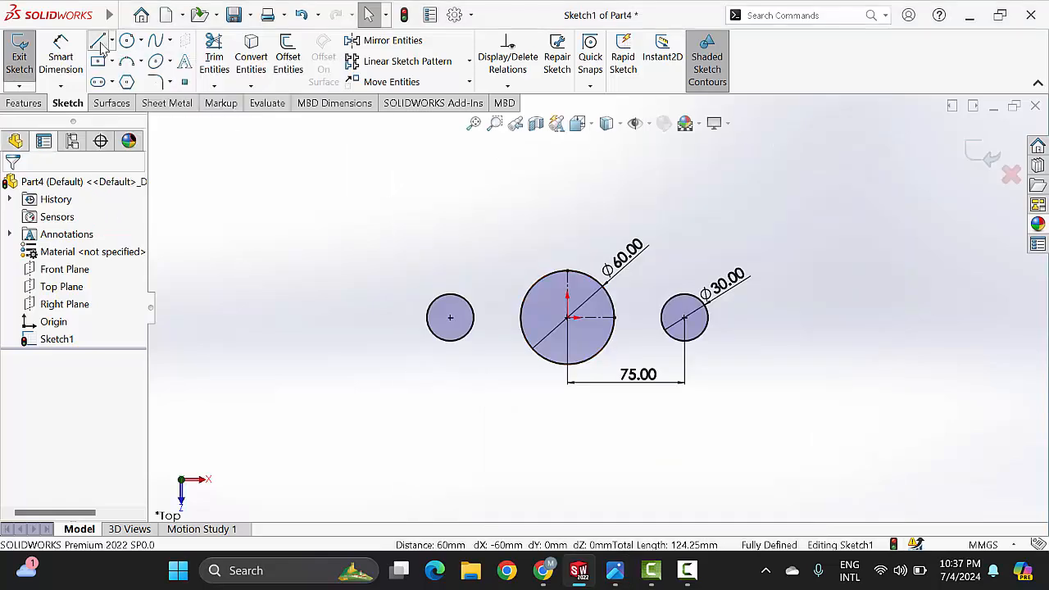
pyautogui.click(450, 295)
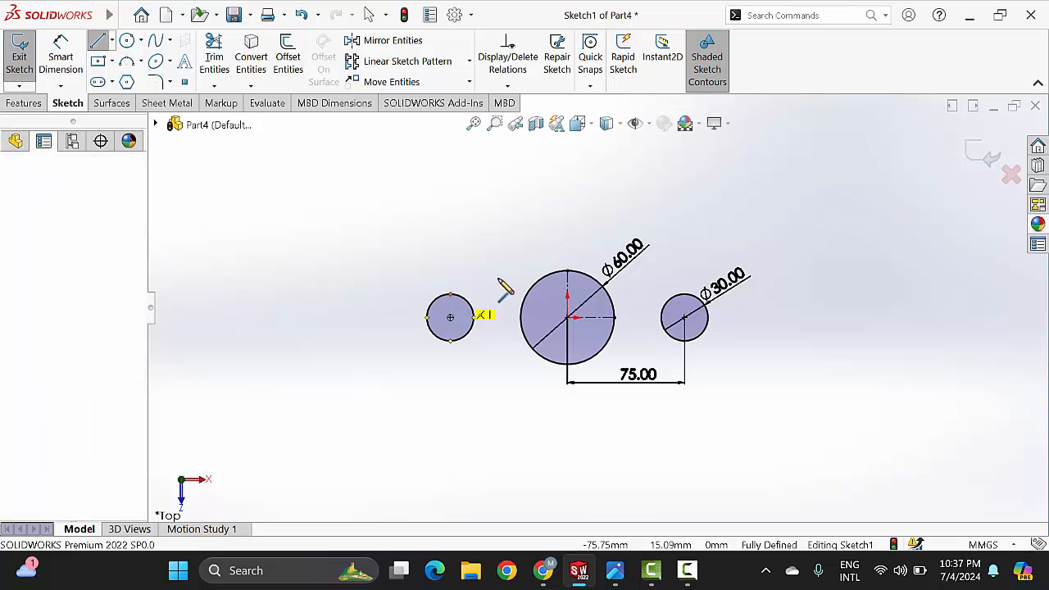
pyautogui.click(557, 272)
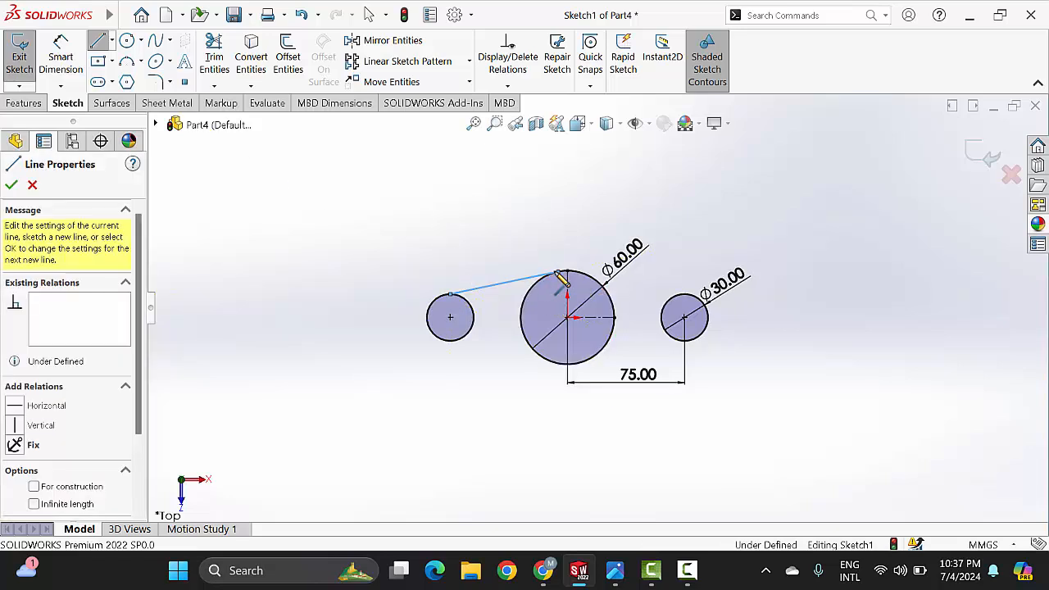
pyautogui.press('Escape')
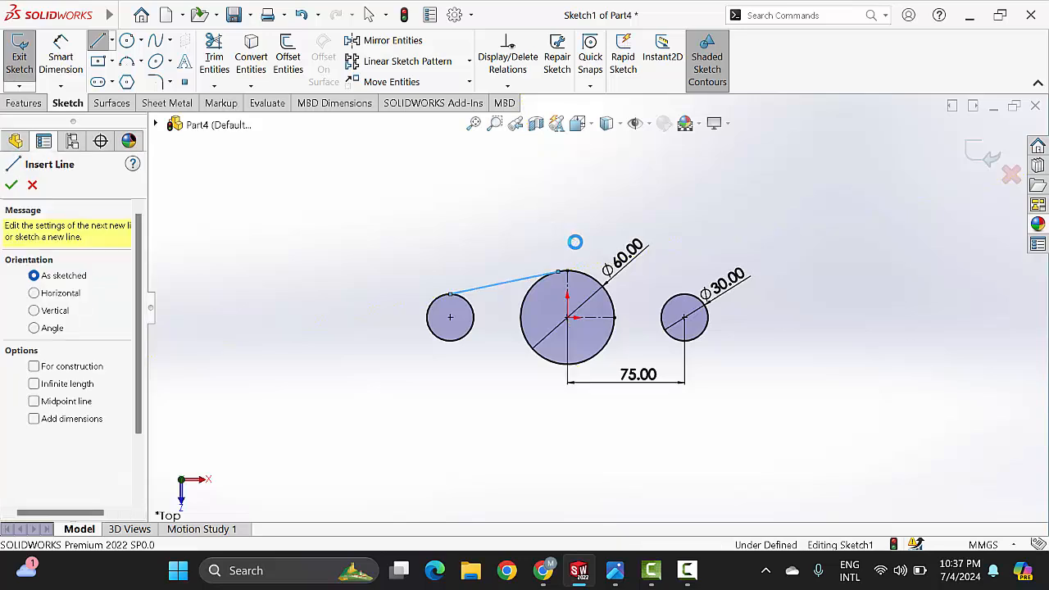
pyautogui.press('Escape')
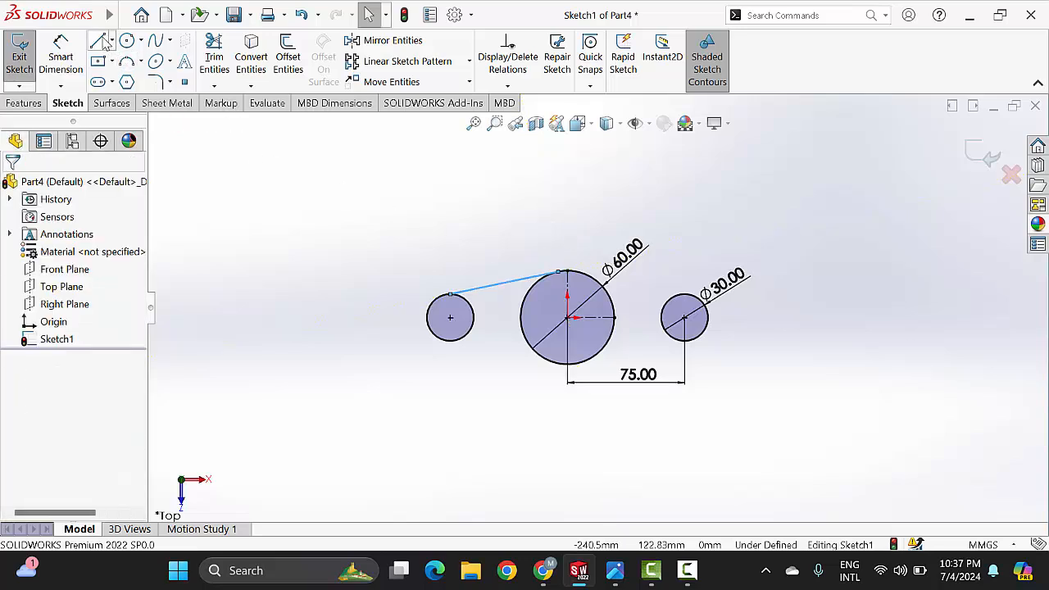
# Step: Draw a line about 64 mm long from the right circle's top to the large circle's upper right edge
pyautogui.click(99, 41)
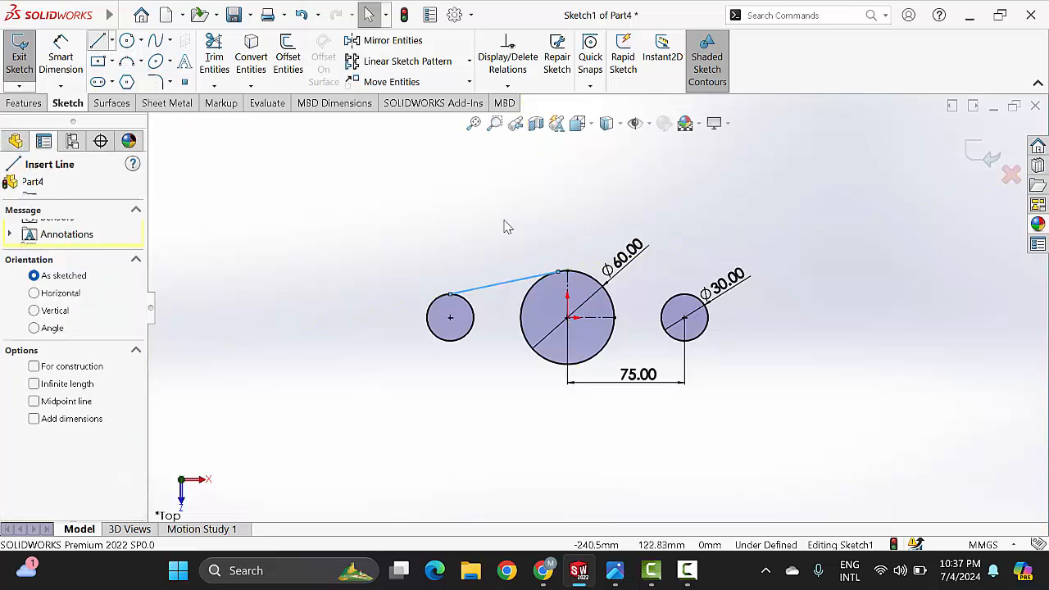
pyautogui.click(684, 297)
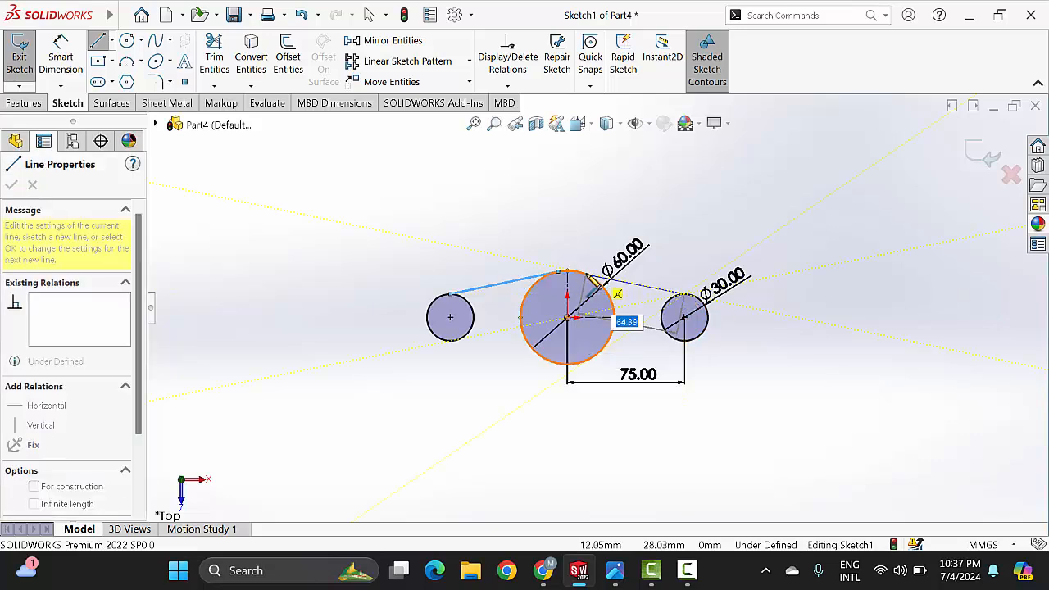
pyautogui.click(561, 270)
pyautogui.rightClick(604, 215)
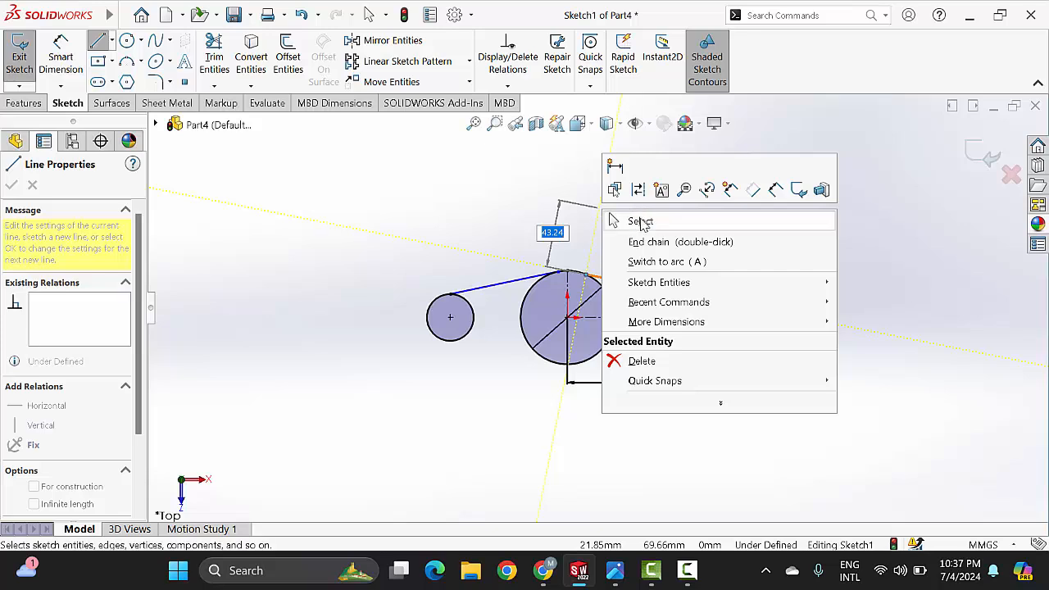
pyautogui.click(641, 222)
# Step: Add a Tangent relation between the left sloping line and the large circle
pyautogui.scroll(-2, 571, 305)
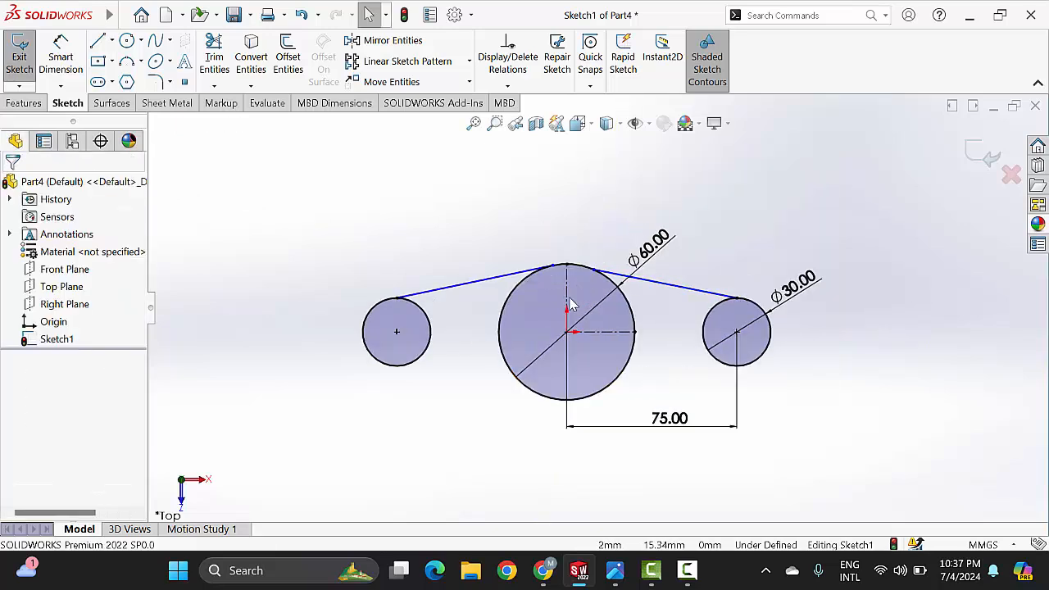
pyautogui.scroll(-1, 543, 298)
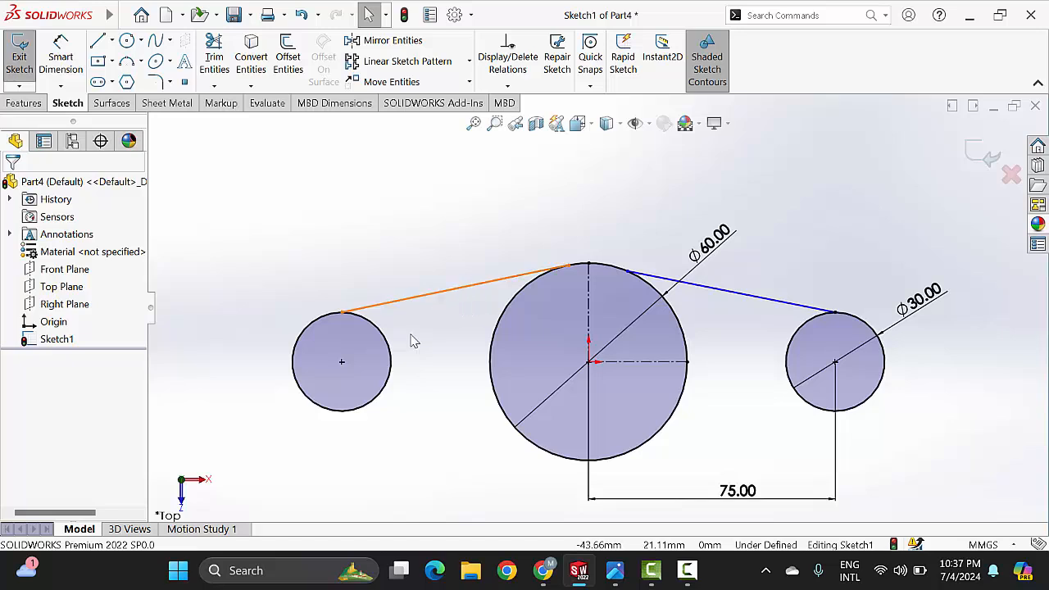
pyautogui.click(469, 286)
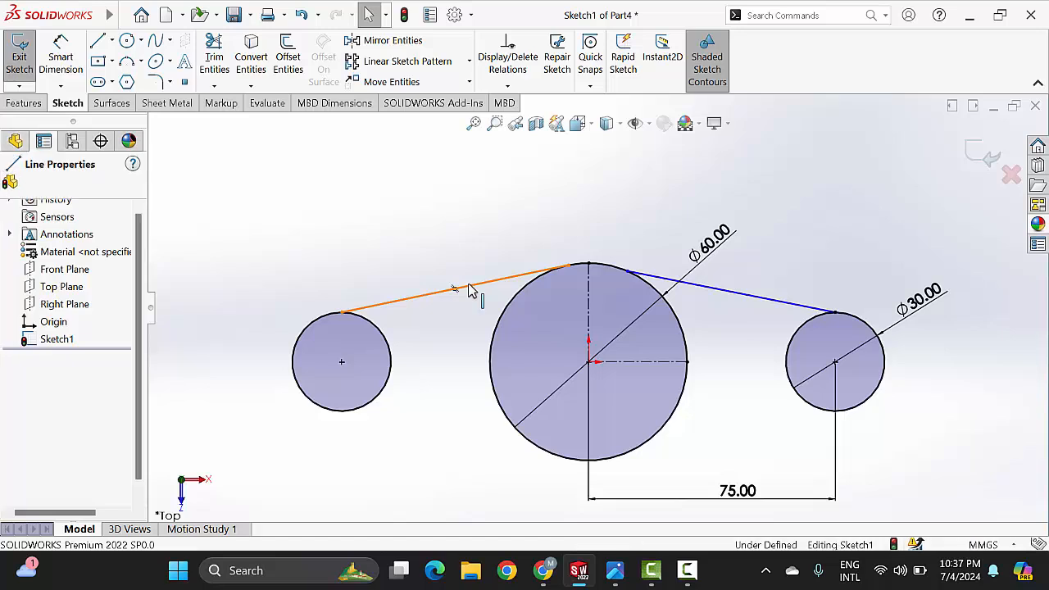
pyautogui.keyDown('ctrl'); pyautogui.click(514, 306); pyautogui.keyUp('ctrl')
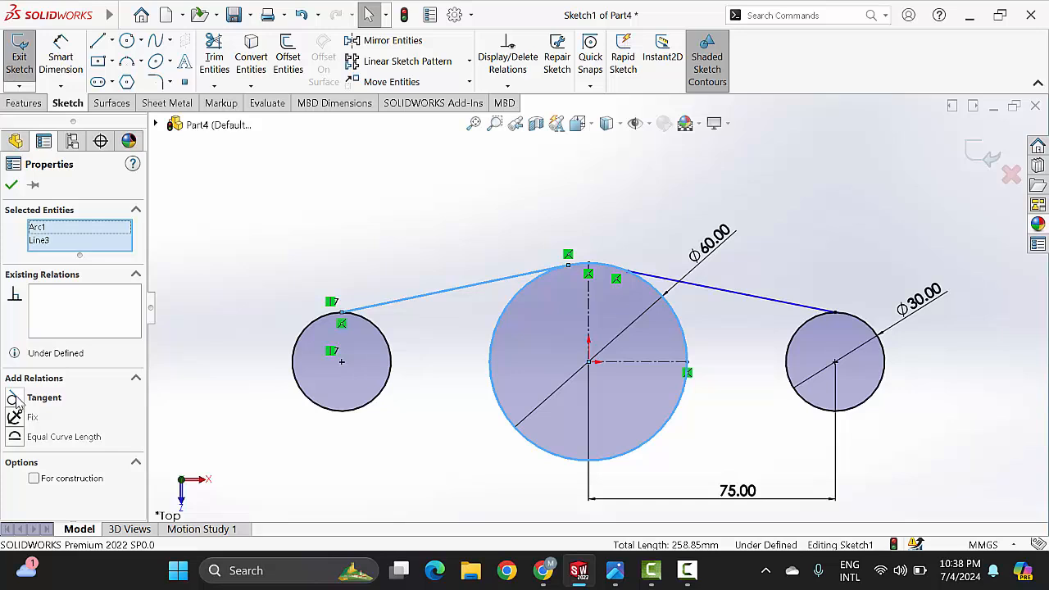
pyautogui.click(19, 398)
pyautogui.click(368, 239)
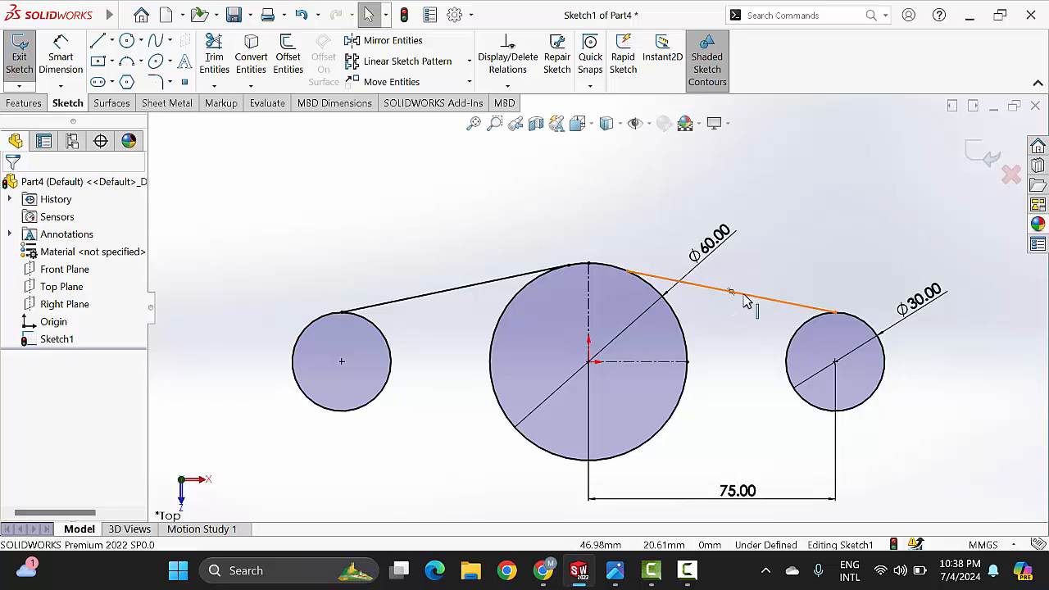
# Step: Add a Tangent relation between the right sloping line and the large circle
pyautogui.click(683, 325)
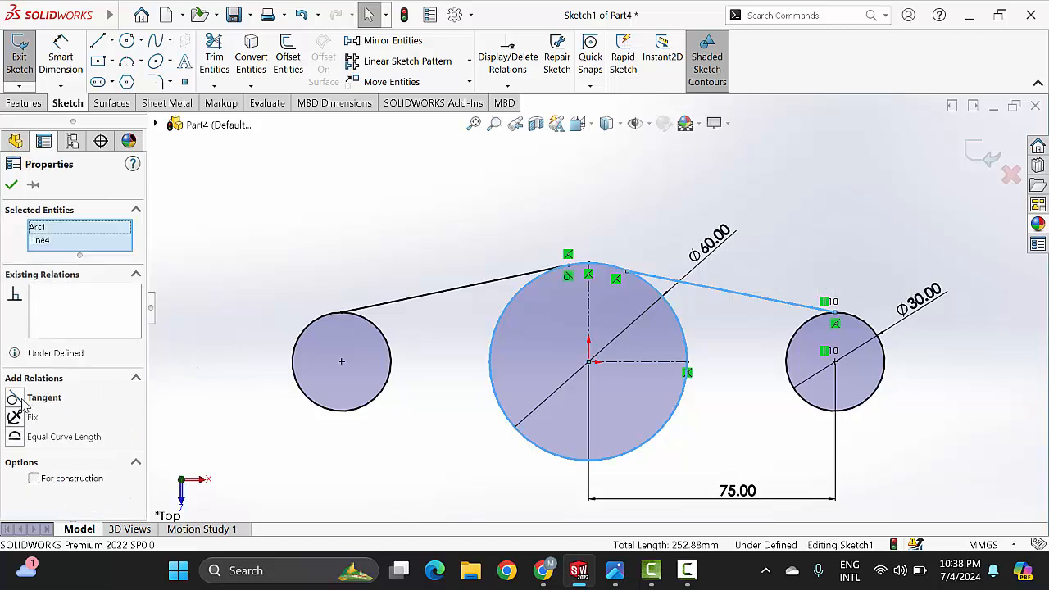
pyautogui.click(20, 400)
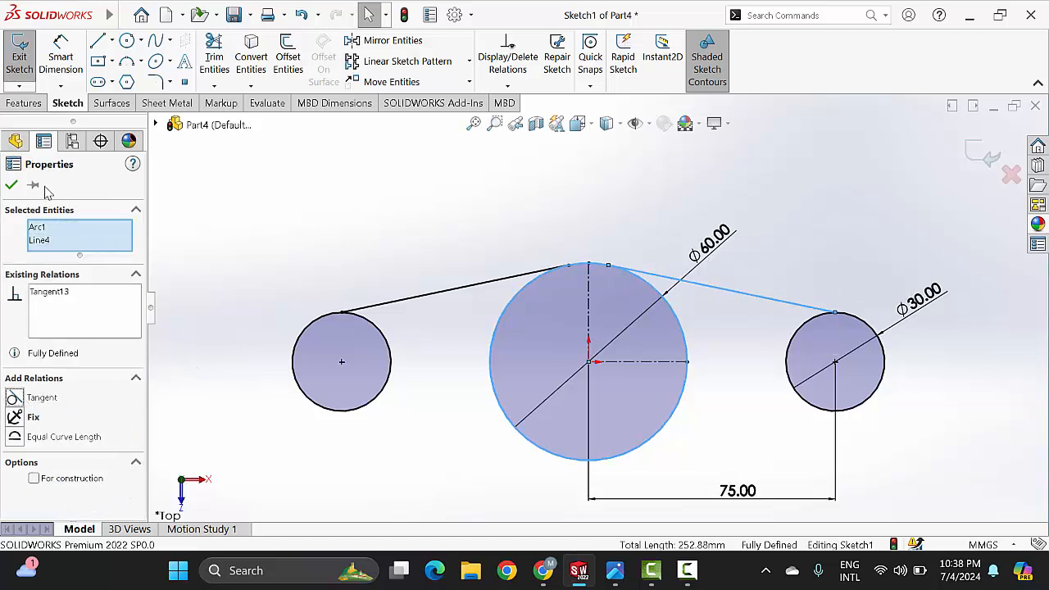
pyautogui.click(12, 185)
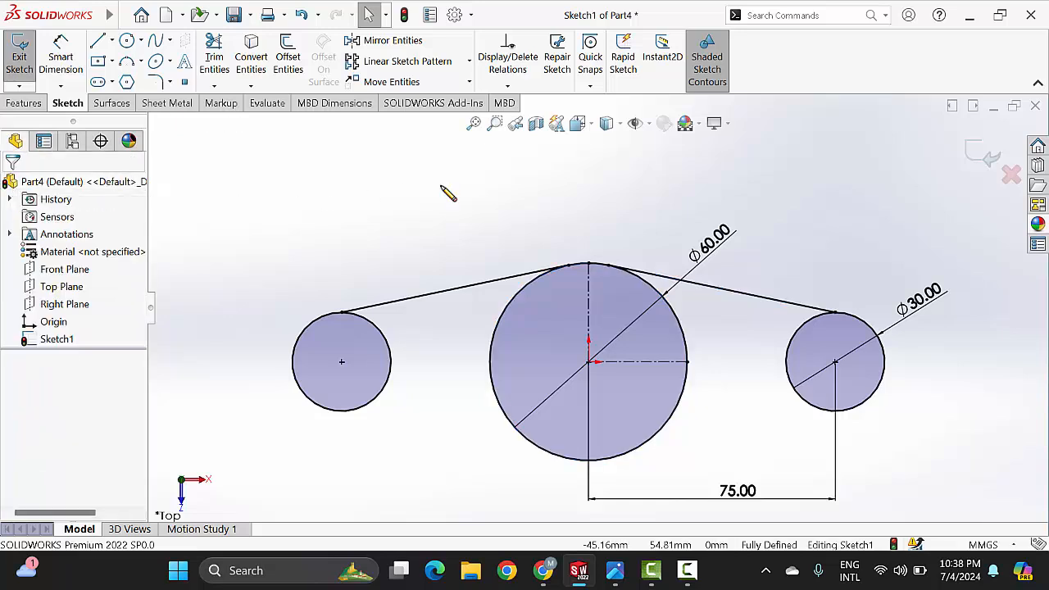
# Step: Check the base outline in the reference drawing and mirror both sloping lines about the horizontal centerline, keeping the originals
pyautogui.press('z')
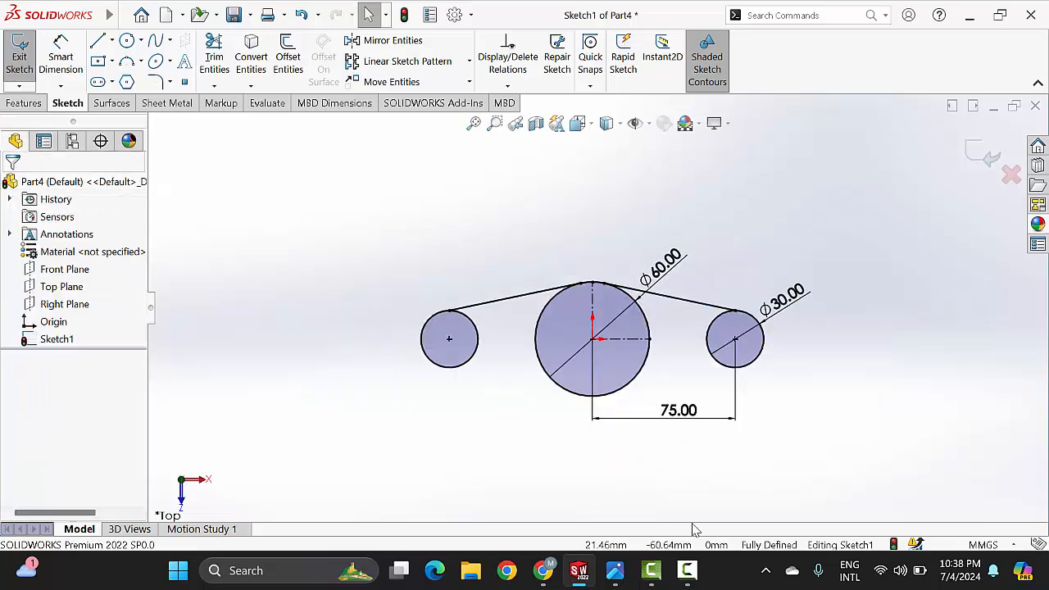
pyautogui.click(615, 574)
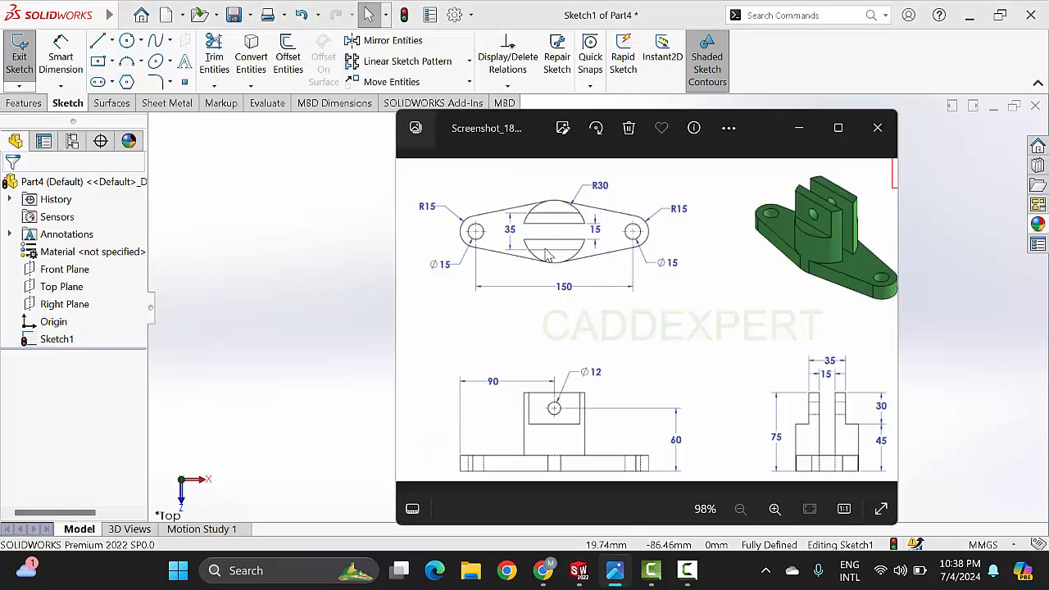
pyautogui.click(799, 130)
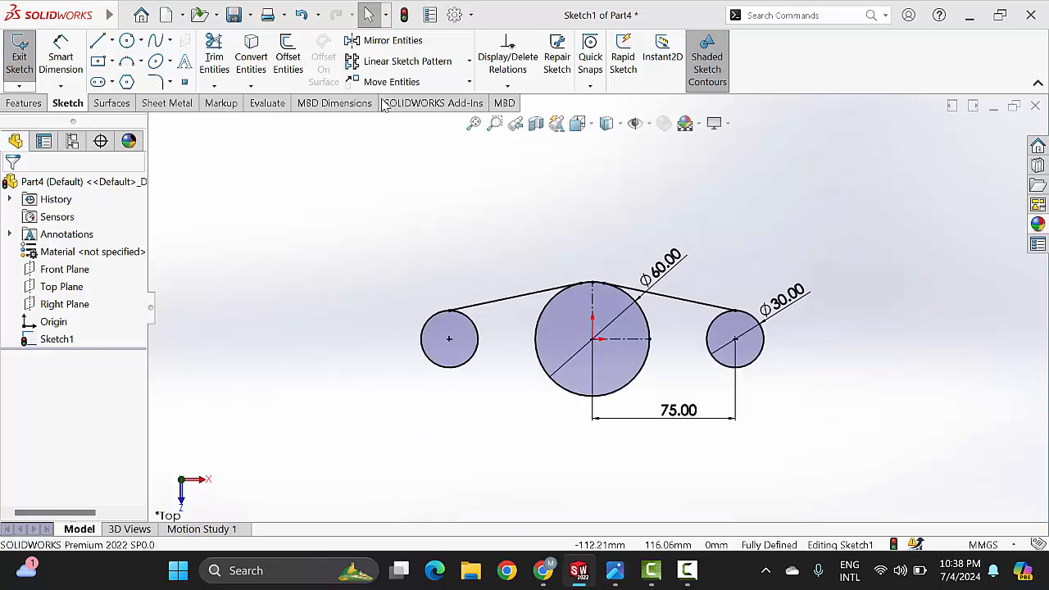
pyautogui.click(395, 42)
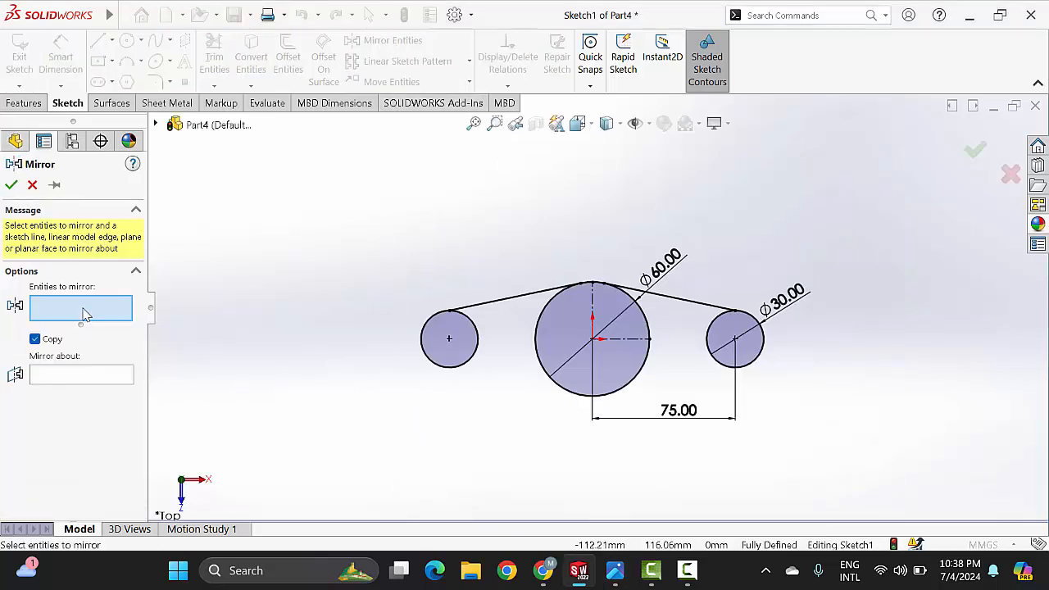
pyautogui.click(493, 302)
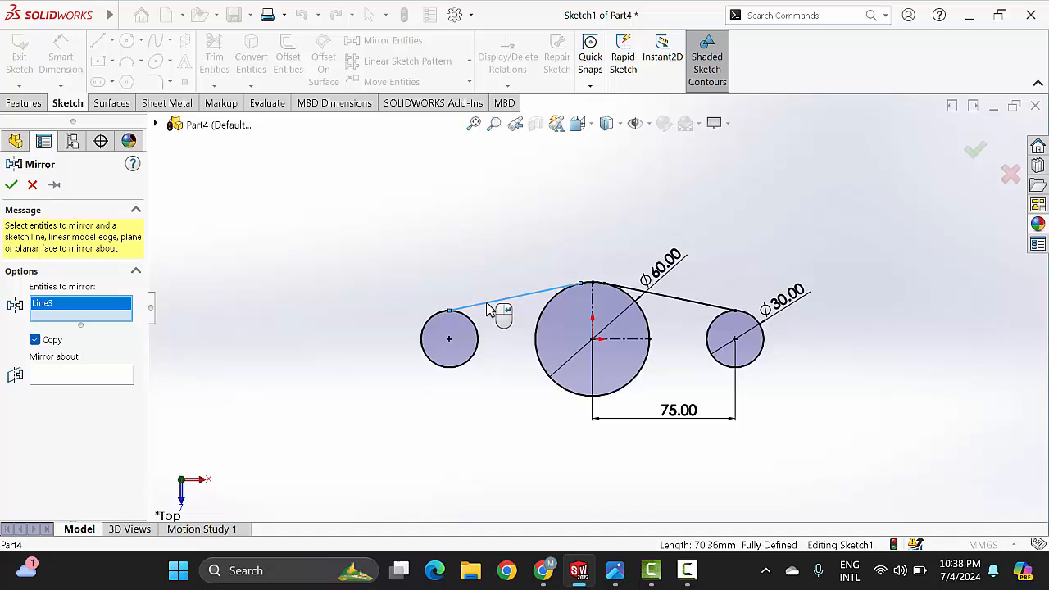
pyautogui.click(672, 302)
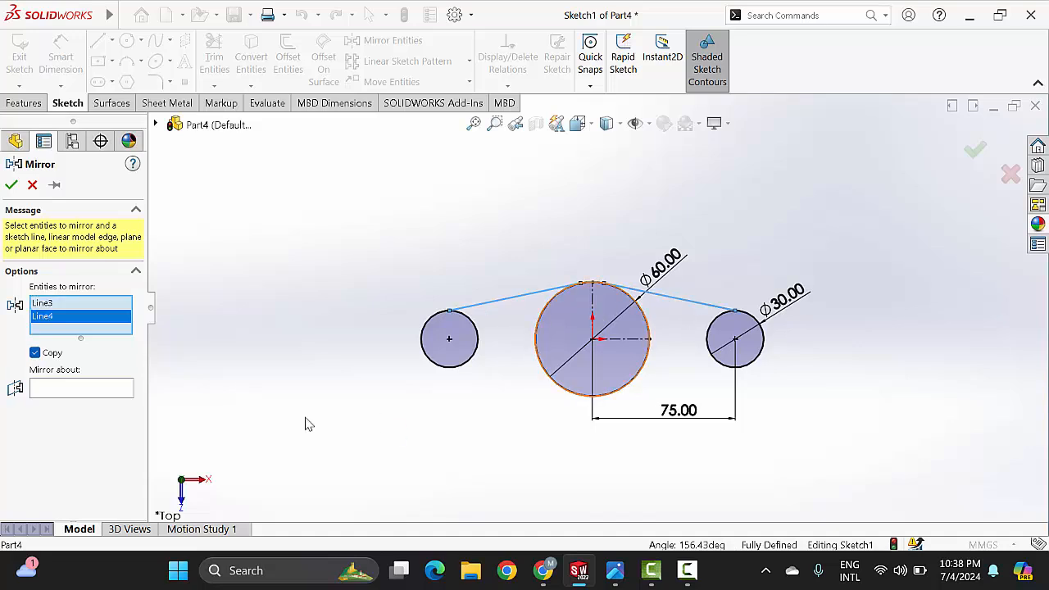
pyautogui.click(89, 392)
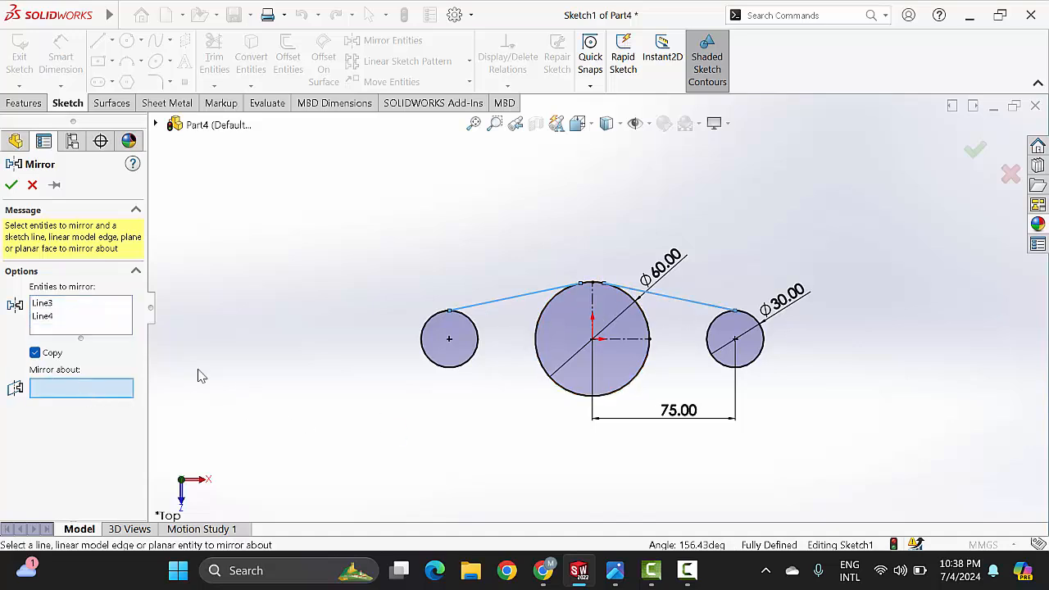
pyautogui.click(622, 339)
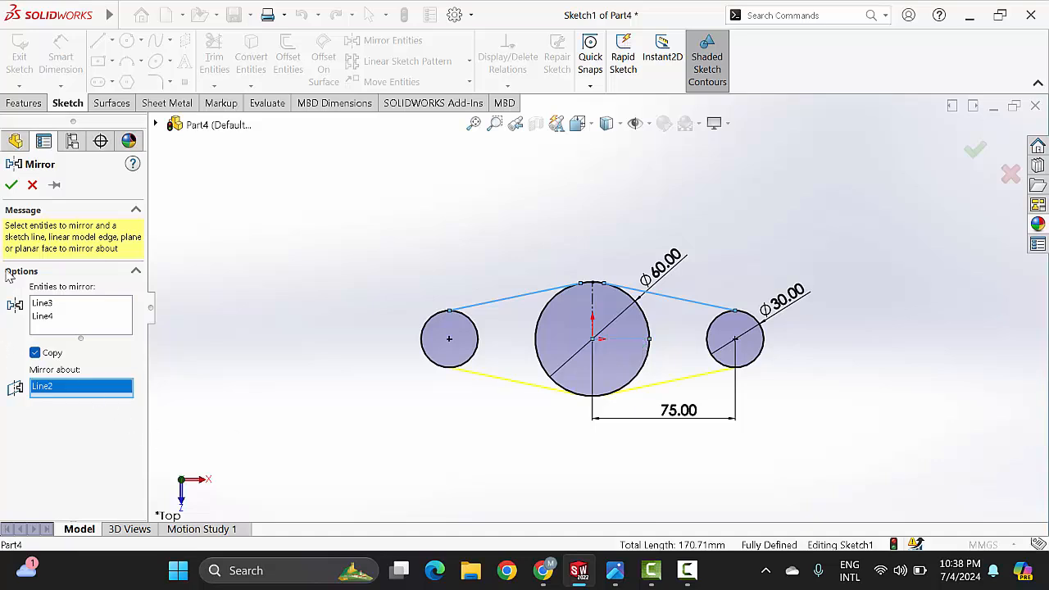
pyautogui.click(11, 185)
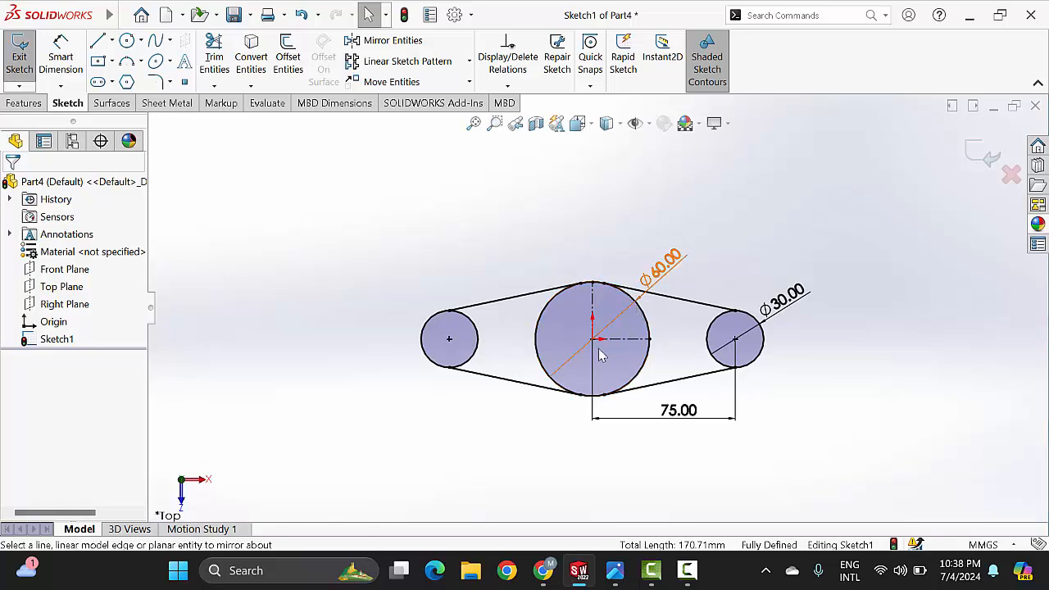
# Step: Start a boss extrusion of the base sketch using both end circles and both tapered arm regions, excluding the large central circle
pyautogui.scroll(1, 614, 335)
pyautogui.scroll(-1, 611, 336)
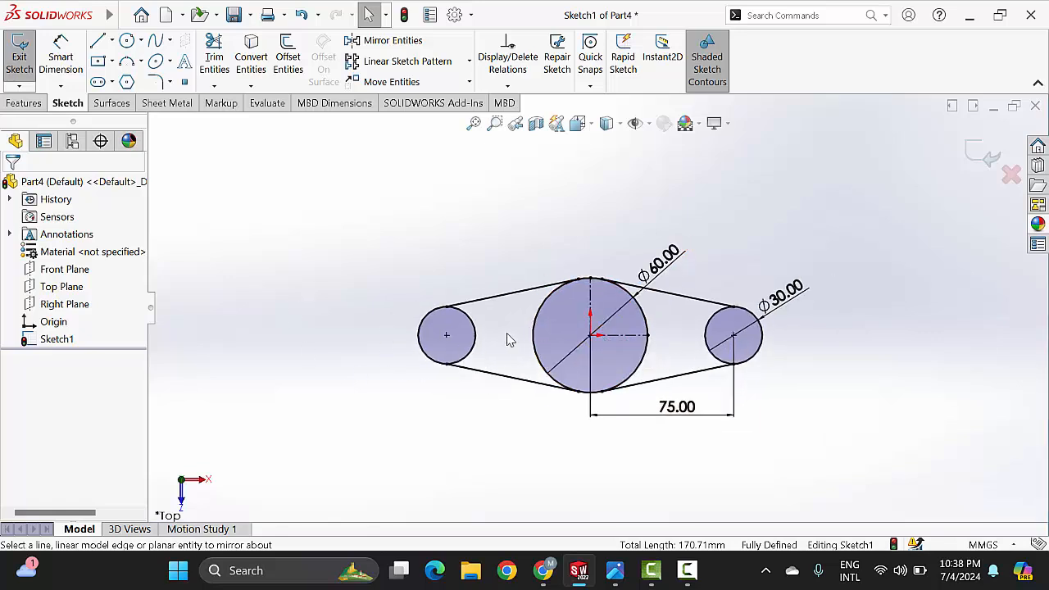
pyautogui.click(421, 316)
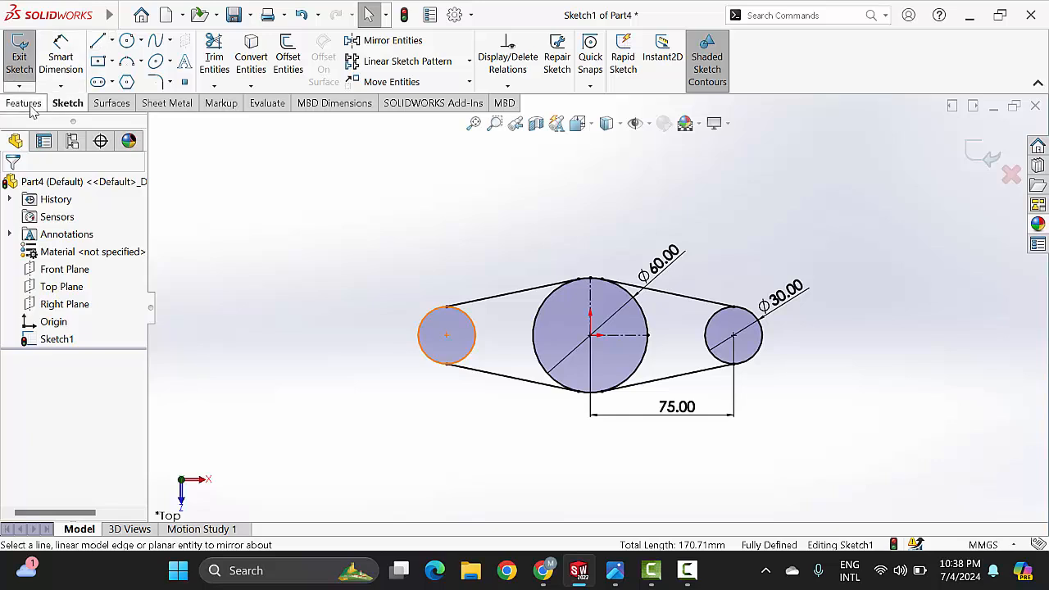
pyautogui.click(25, 103)
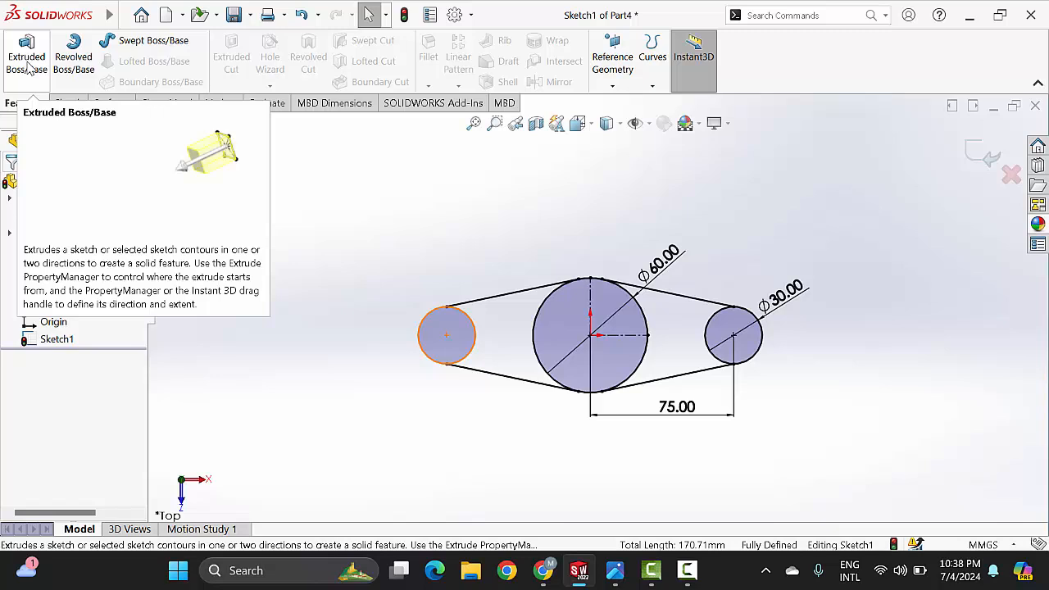
pyautogui.click(28, 65)
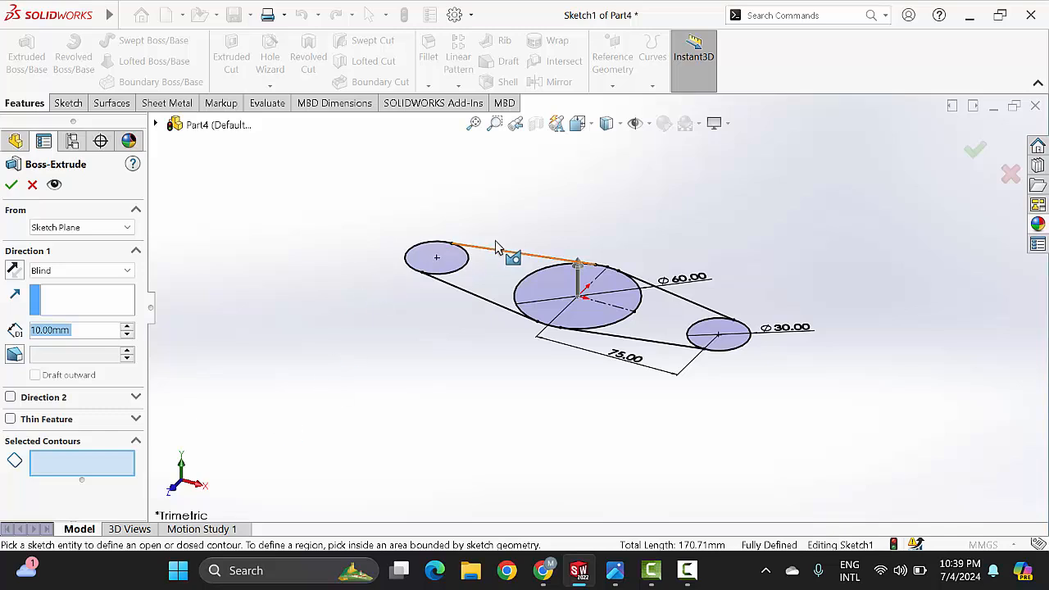
pyautogui.click(457, 261)
pyautogui.click(498, 277)
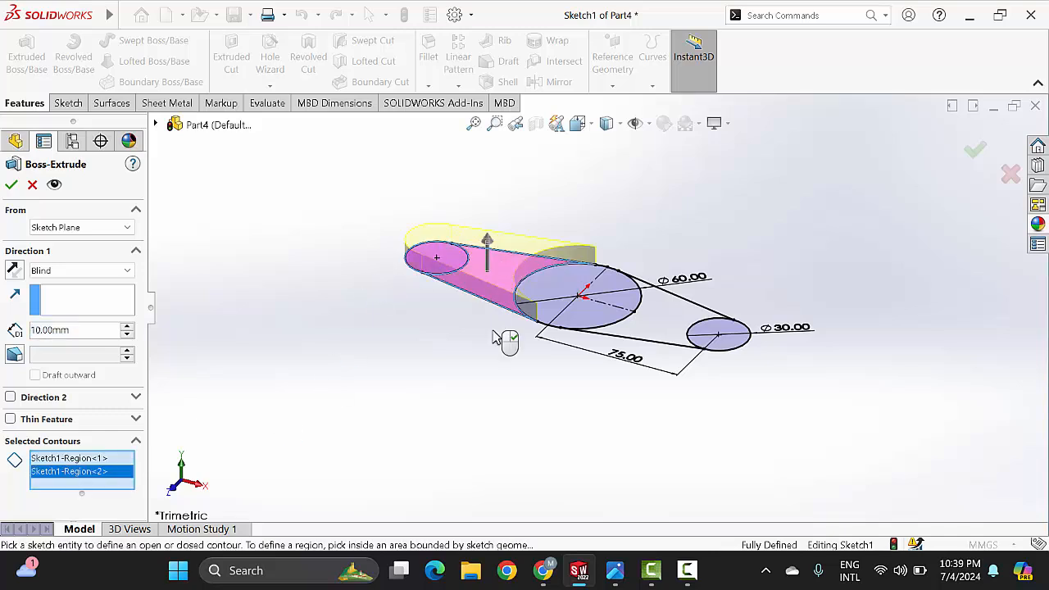
pyautogui.click(688, 332)
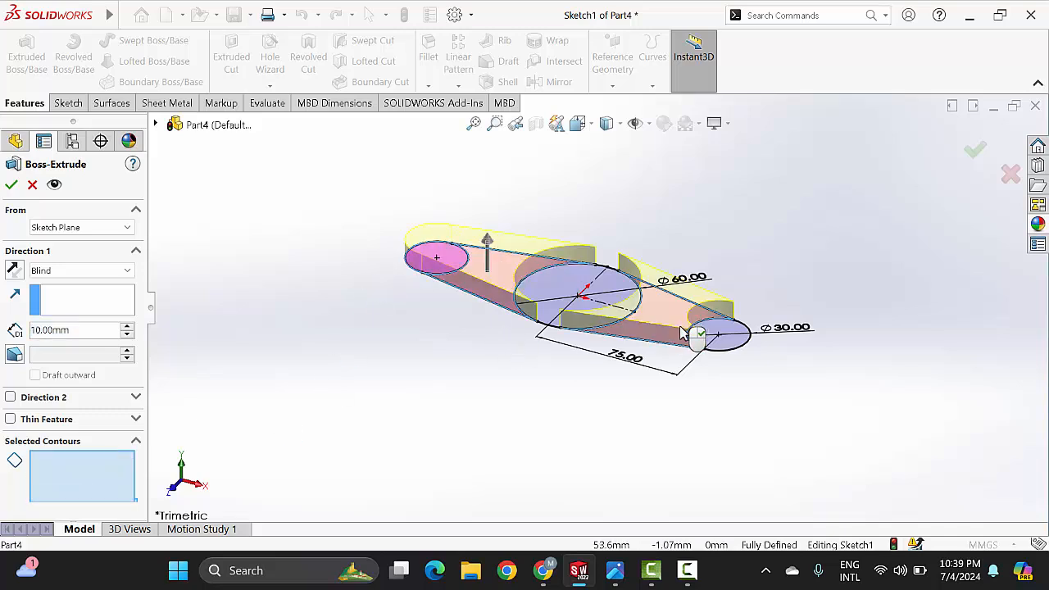
pyautogui.click(740, 343)
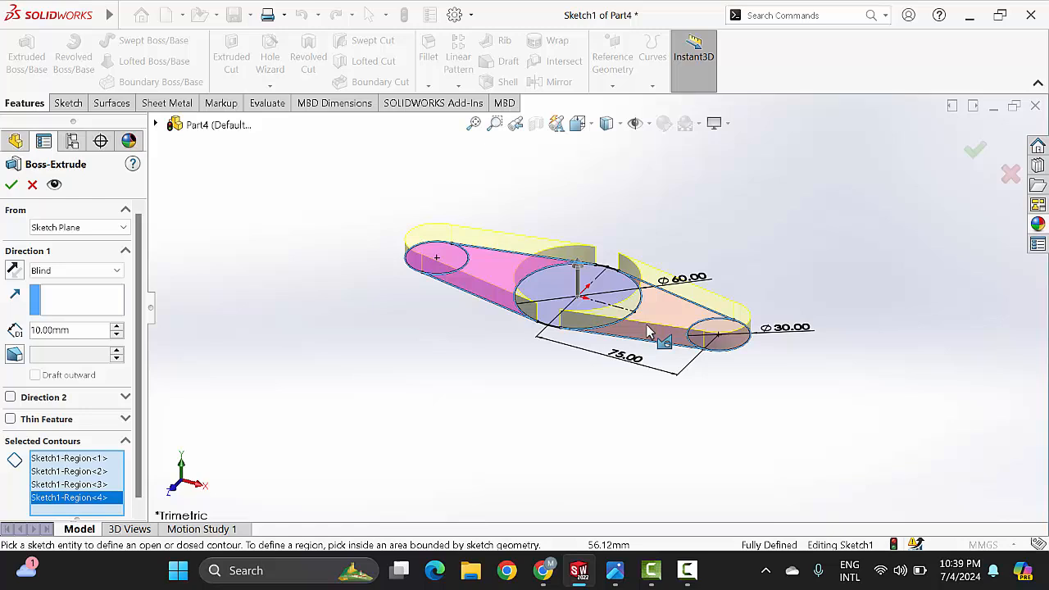
pyautogui.click(117, 326)
pyautogui.click(117, 326)
pyautogui.click(117, 326)
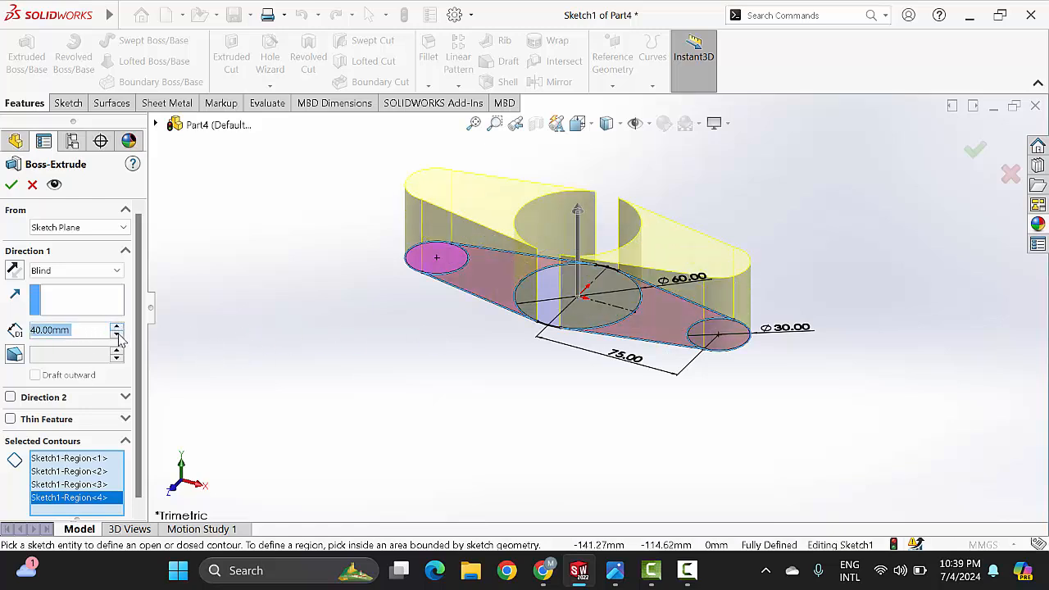
pyautogui.click(117, 334)
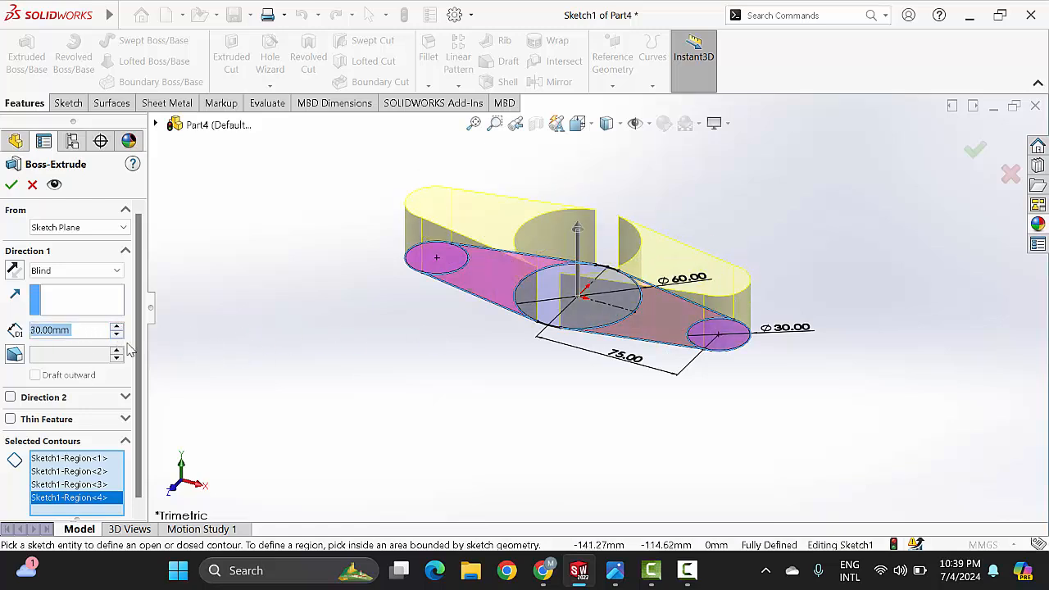
# Step: Check the base plate in the reference drawing and extrude the selected regions to a blind depth of 15 mm
pyautogui.click(615, 570)
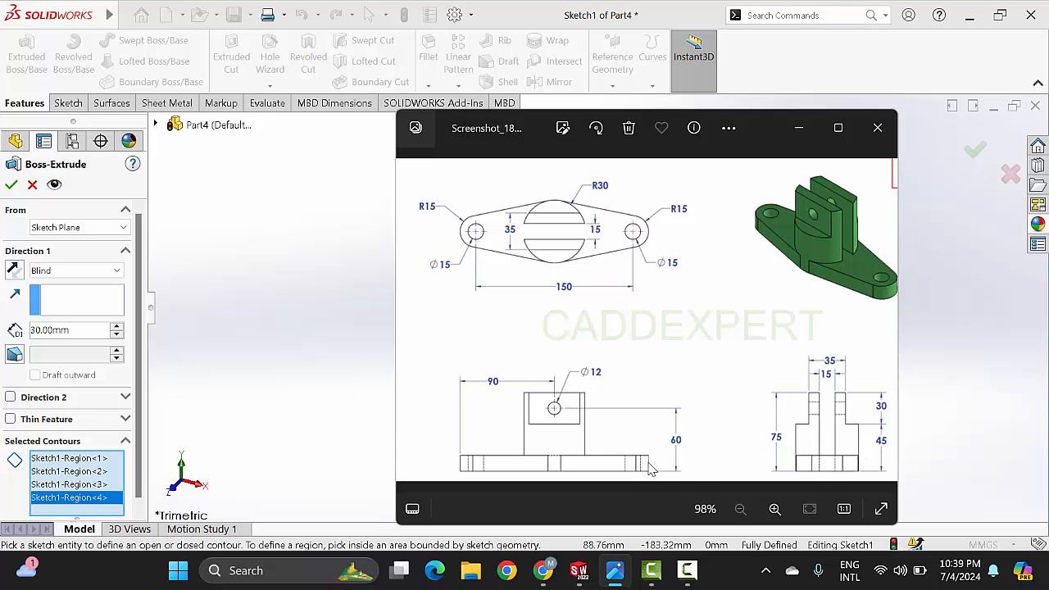
pyautogui.click(800, 131)
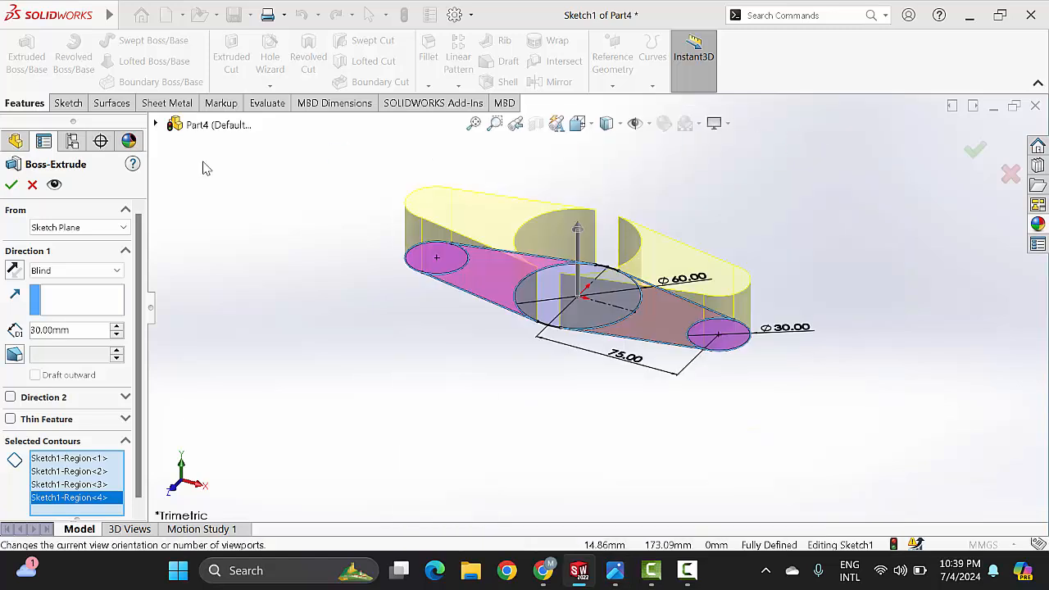
pyautogui.click(75, 328)
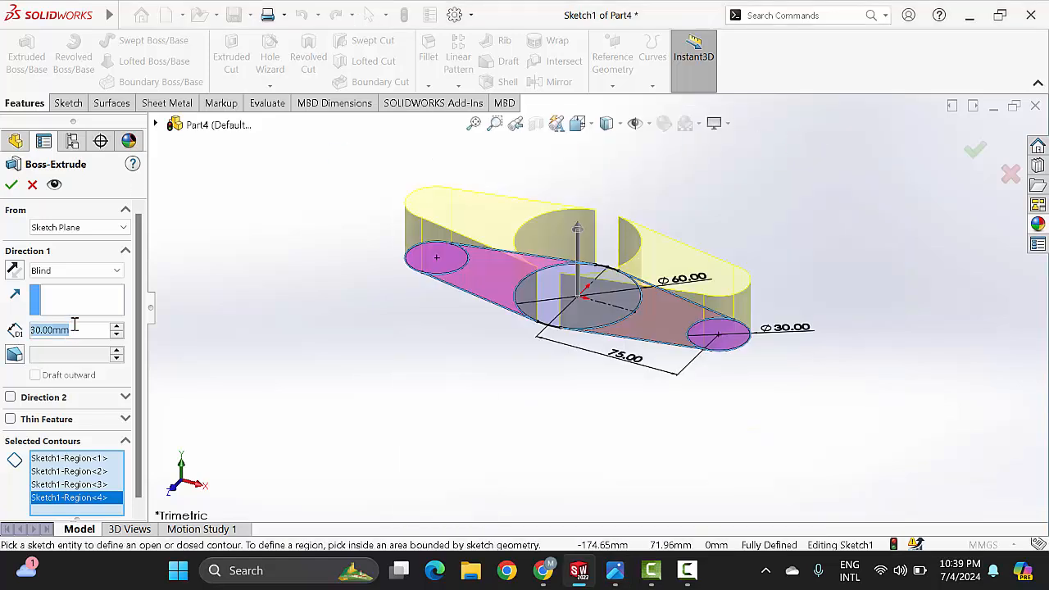
pyautogui.write('15')
pyautogui.press('Return')
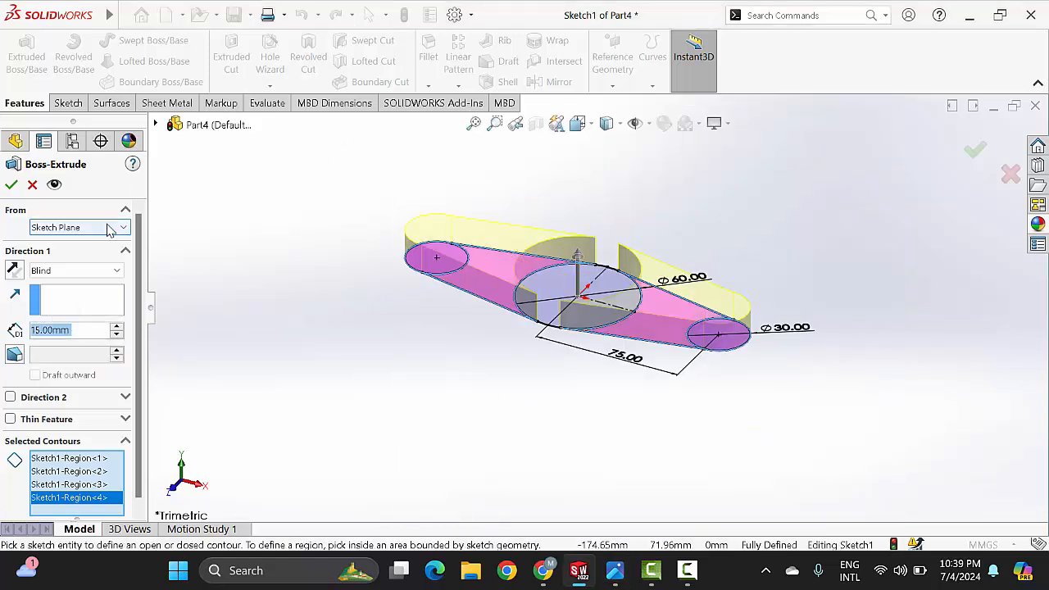
pyautogui.click(11, 185)
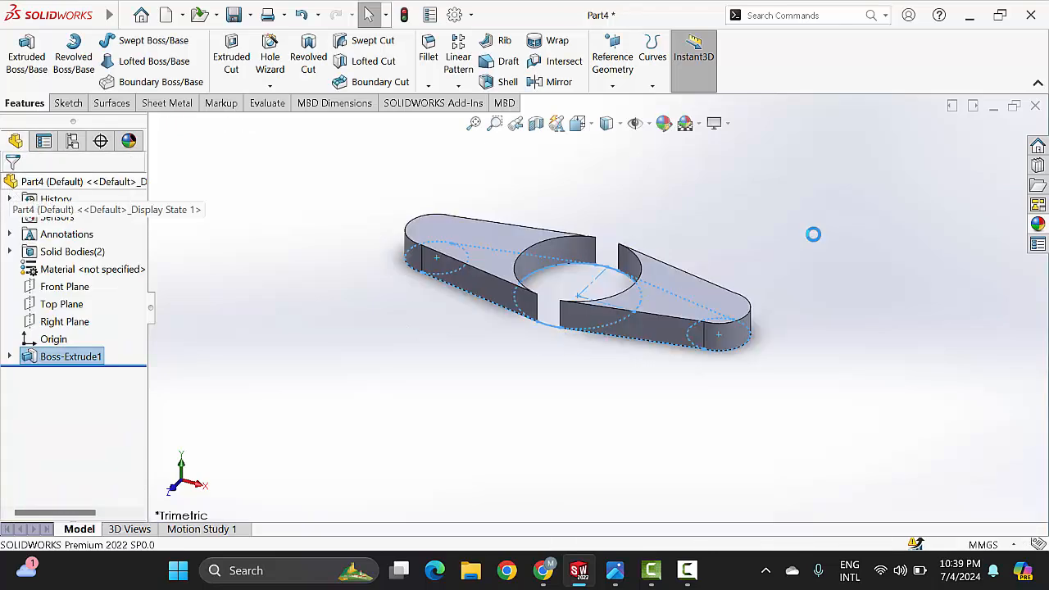
# Step: Check the central boss in the reference drawing, then extrude the base sketch's large circle region 75 mm with Merge result on
pyautogui.scroll(-1, 687, 279)
pyautogui.scroll(3, 709, 248)
pyautogui.moveTo(710, 246)
pyautogui.mouseDown(button='middle')
pyautogui.moveTo(727, 347)
pyautogui.moveTo(726, 265)
pyautogui.mouseUp(button='middle')
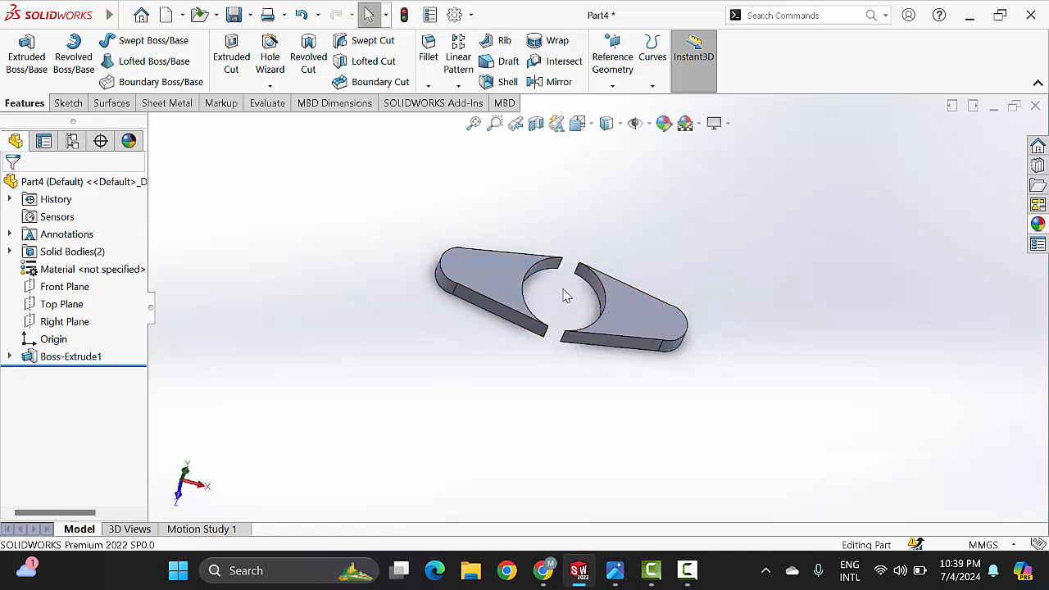
pyautogui.moveTo(621, 571)
pyautogui.click(620, 492)
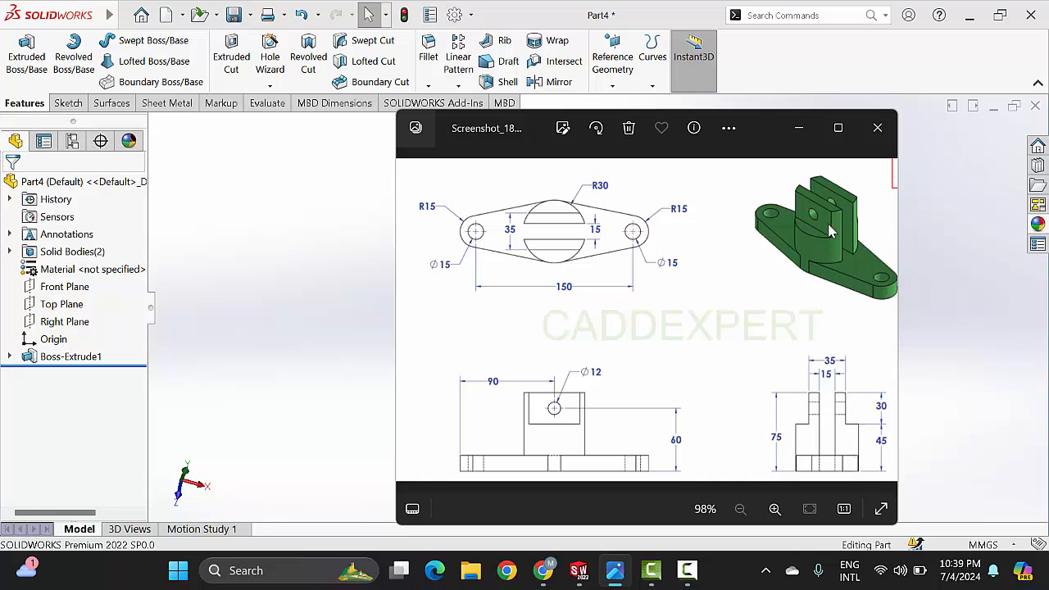
pyautogui.click(799, 128)
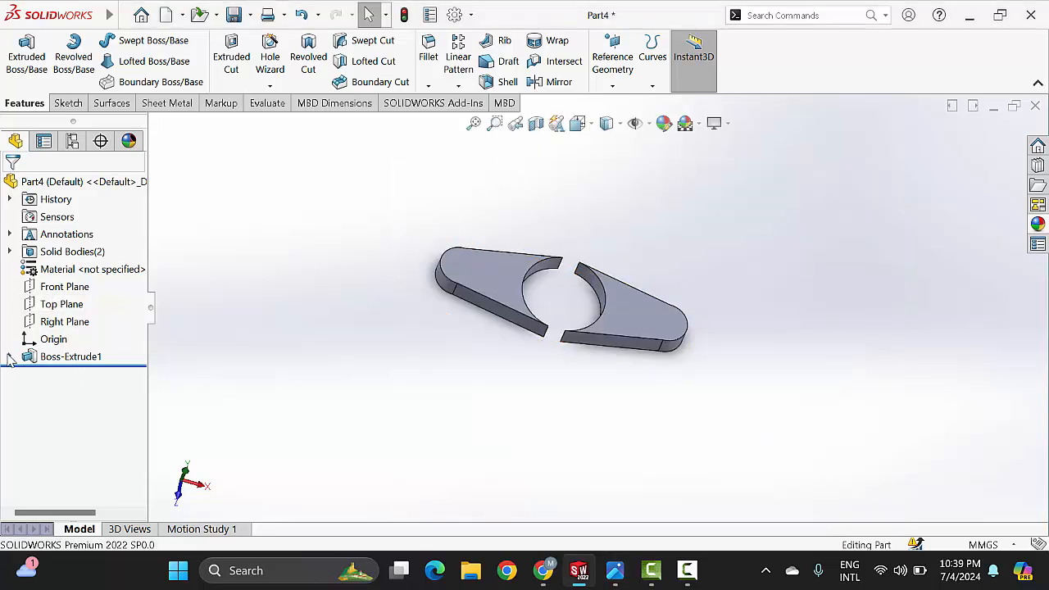
pyautogui.click(9, 357)
pyautogui.click(78, 375)
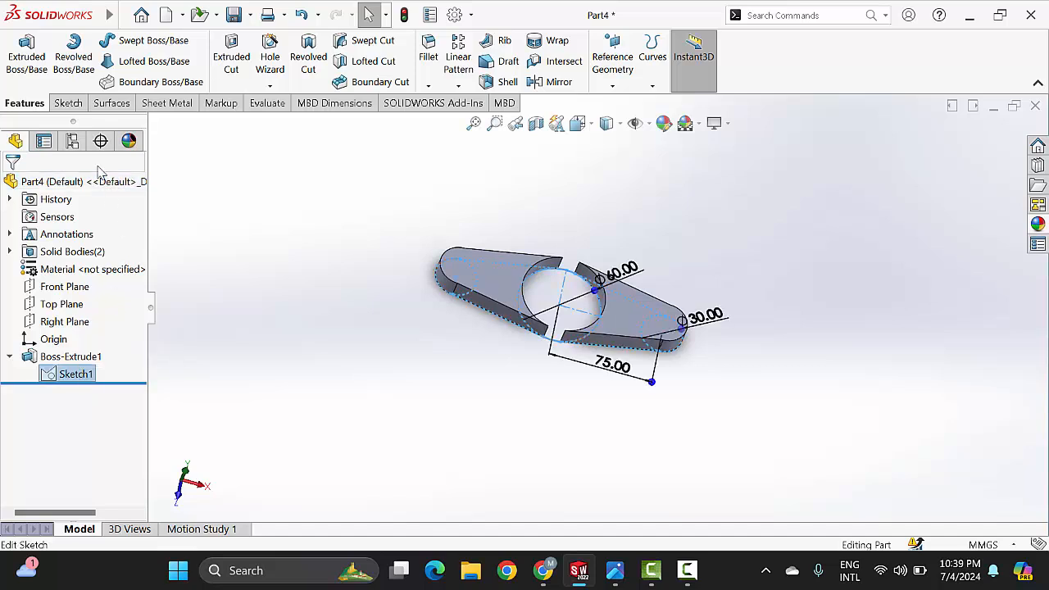
pyautogui.click(28, 62)
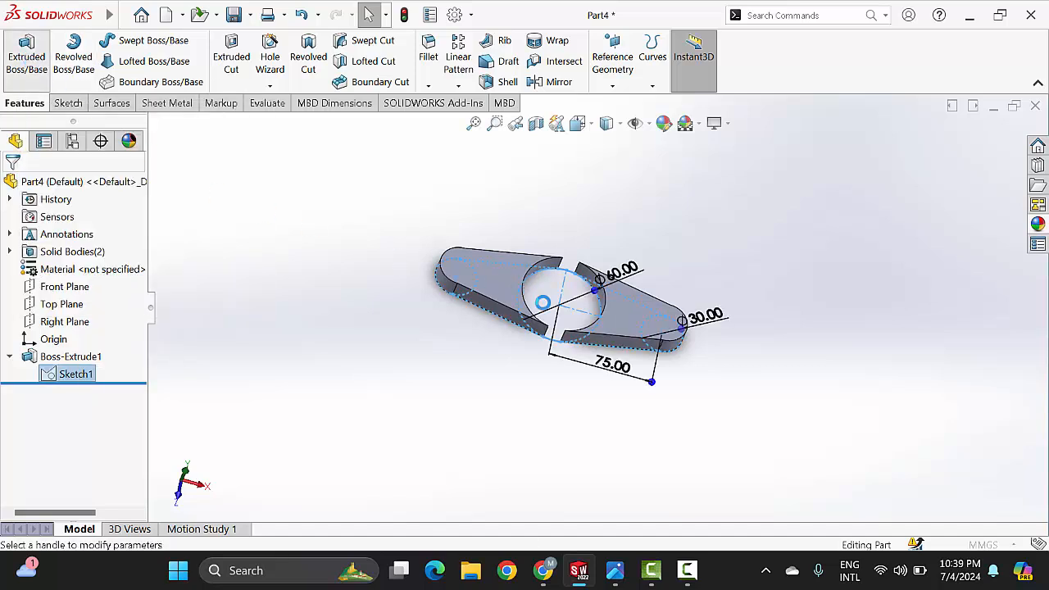
pyautogui.click(545, 302)
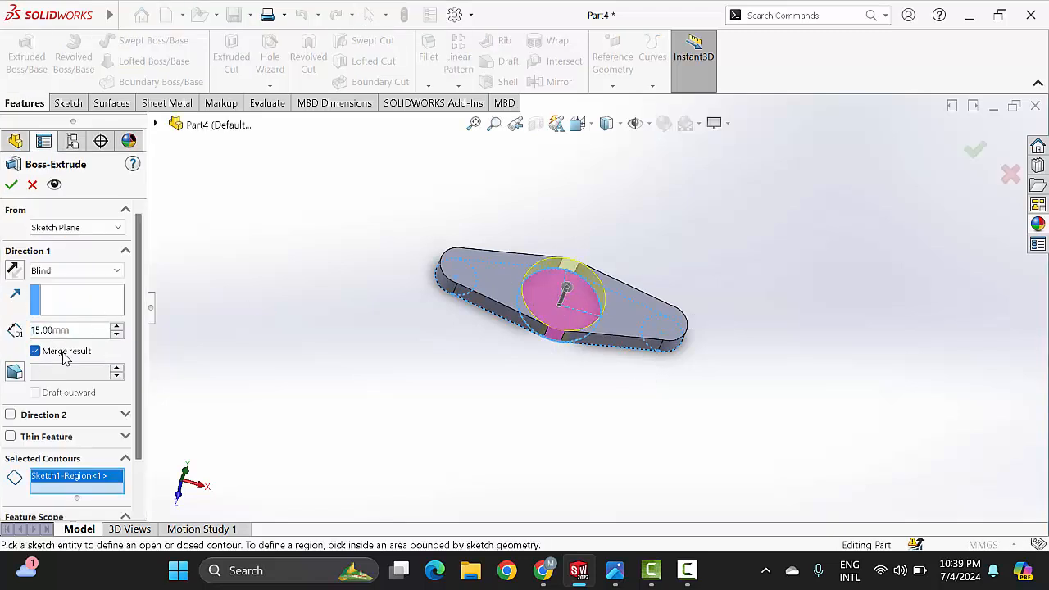
pyautogui.click(93, 331)
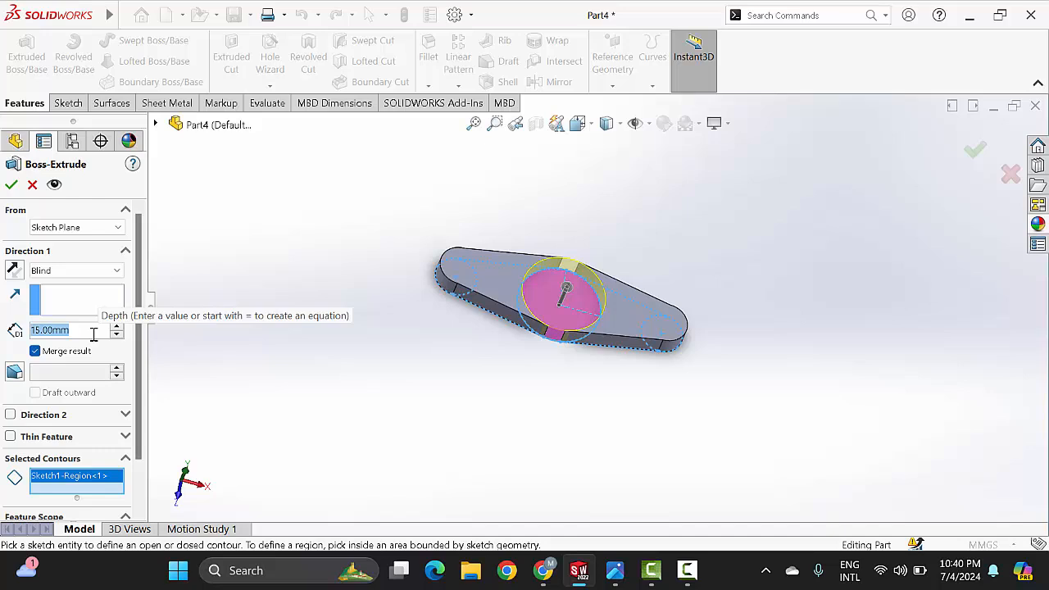
pyautogui.write('75')
pyautogui.press('Return')
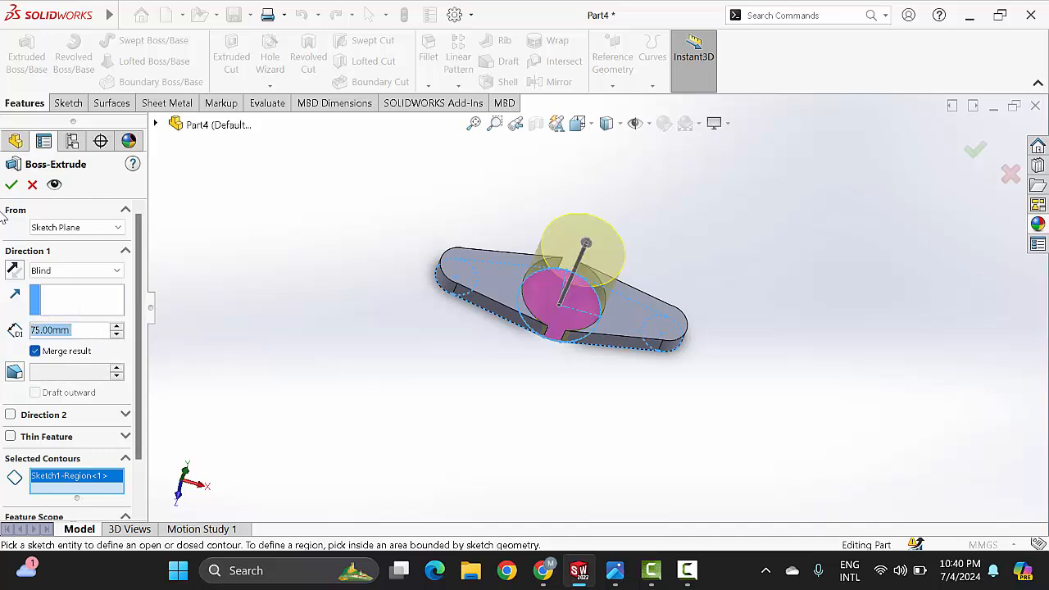
pyautogui.click(11, 185)
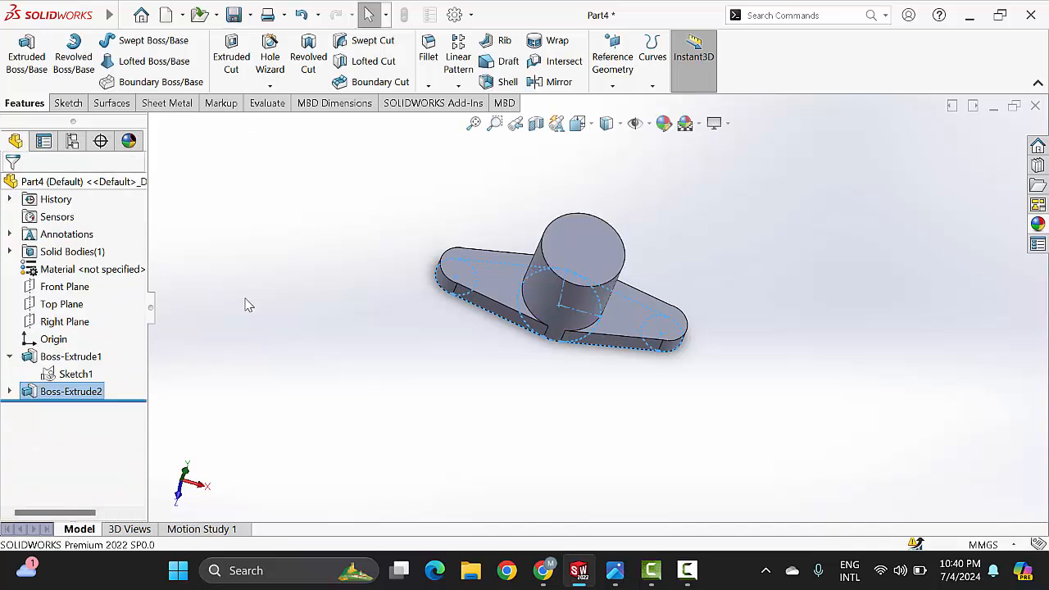
# Step: Check the mounting holes in the reference drawing and start a sketch on the top face of the left base arm
pyautogui.moveTo(579, 307); pyautogui.dragTo(695, 324, button='middle')
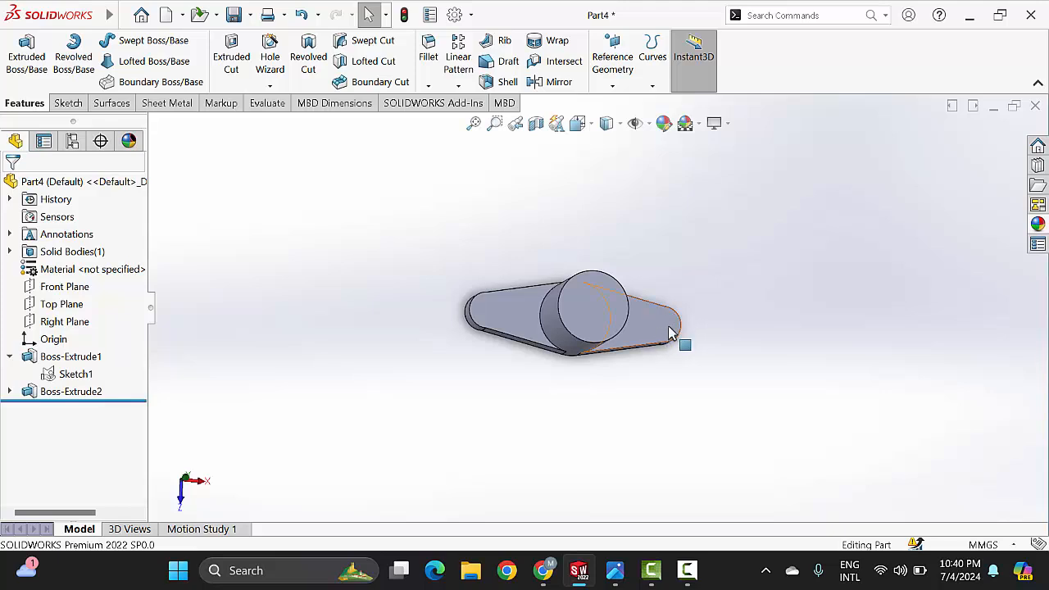
pyautogui.click(616, 571)
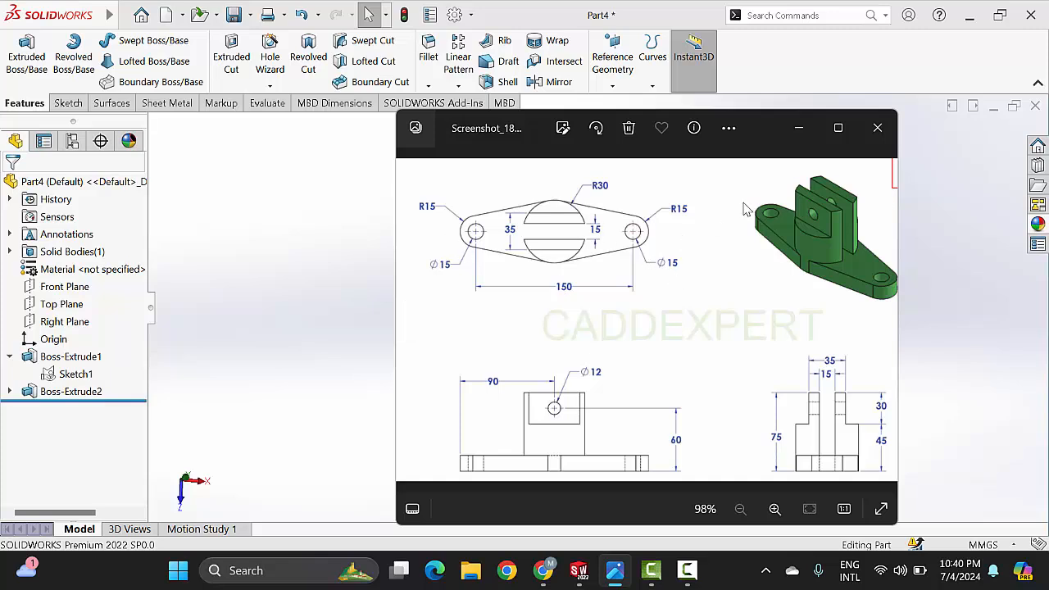
pyautogui.click(800, 131)
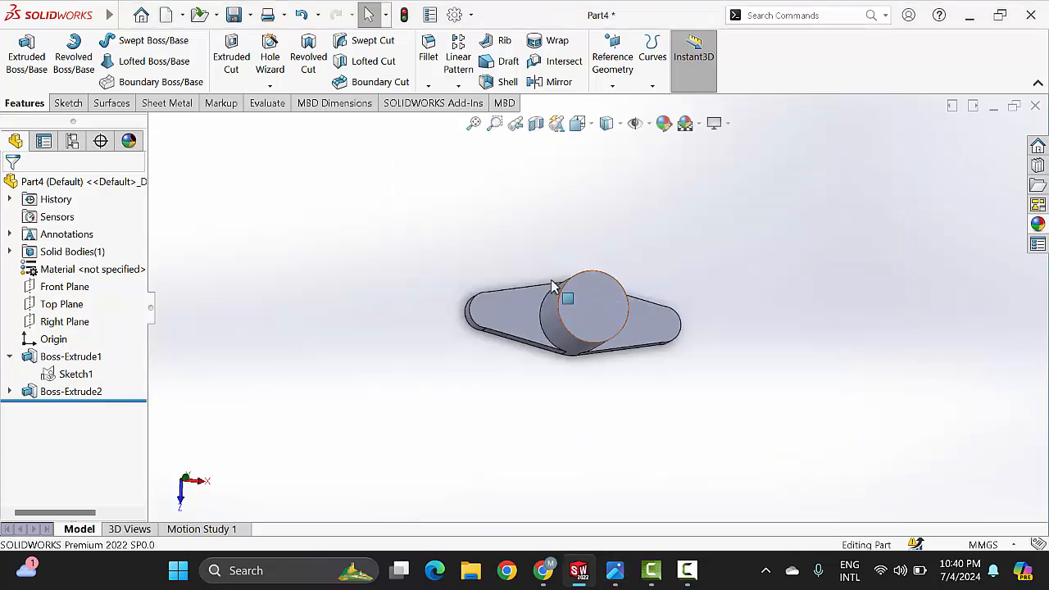
pyautogui.click(489, 314)
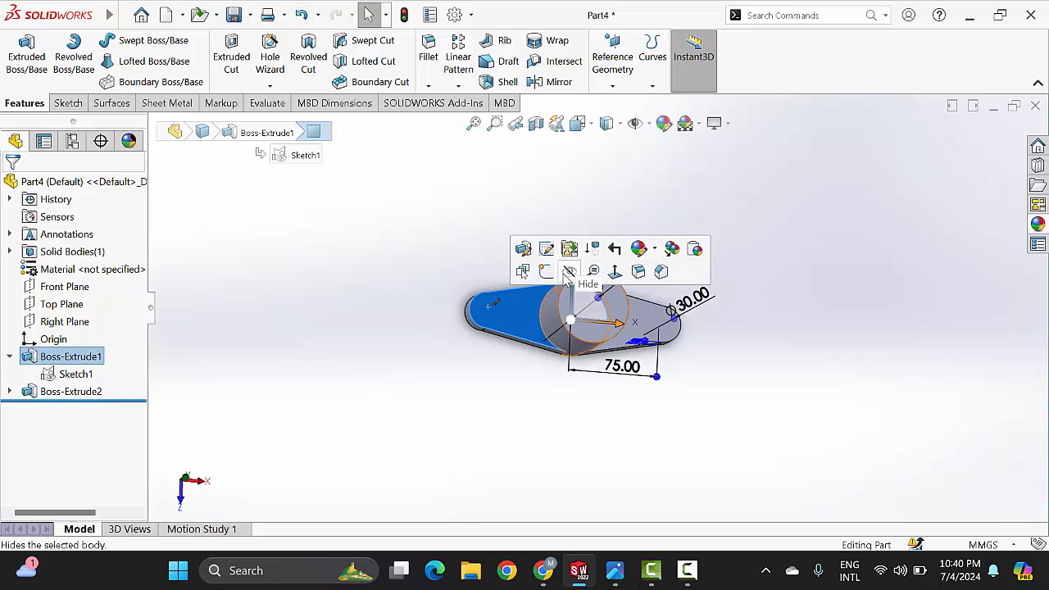
pyautogui.click(548, 271)
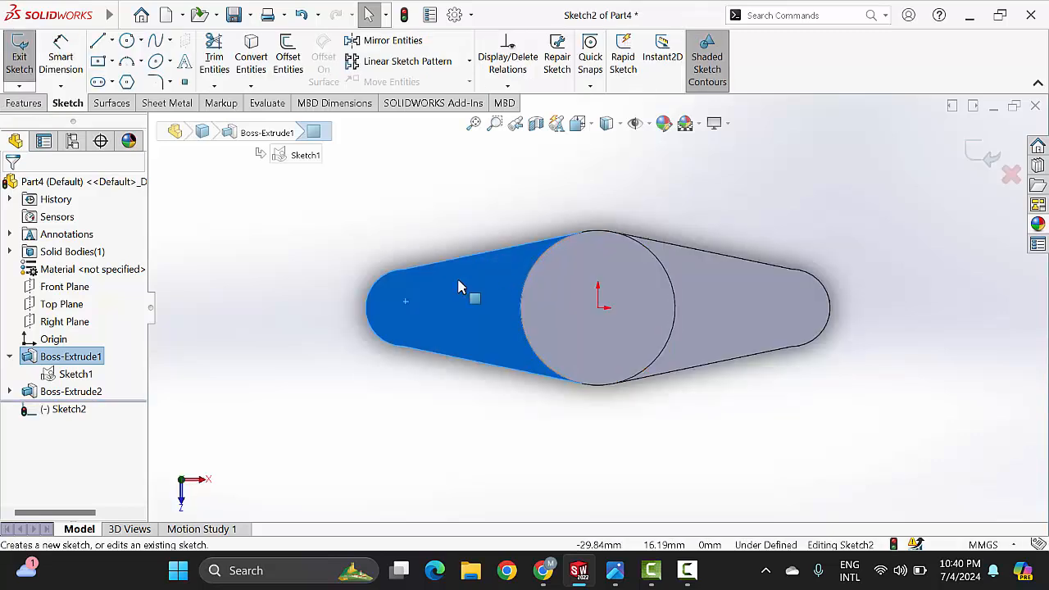
# Step: Sketch a circle about 22 mm in diameter, concentric with the base's rounded left end
pyautogui.click(127, 41)
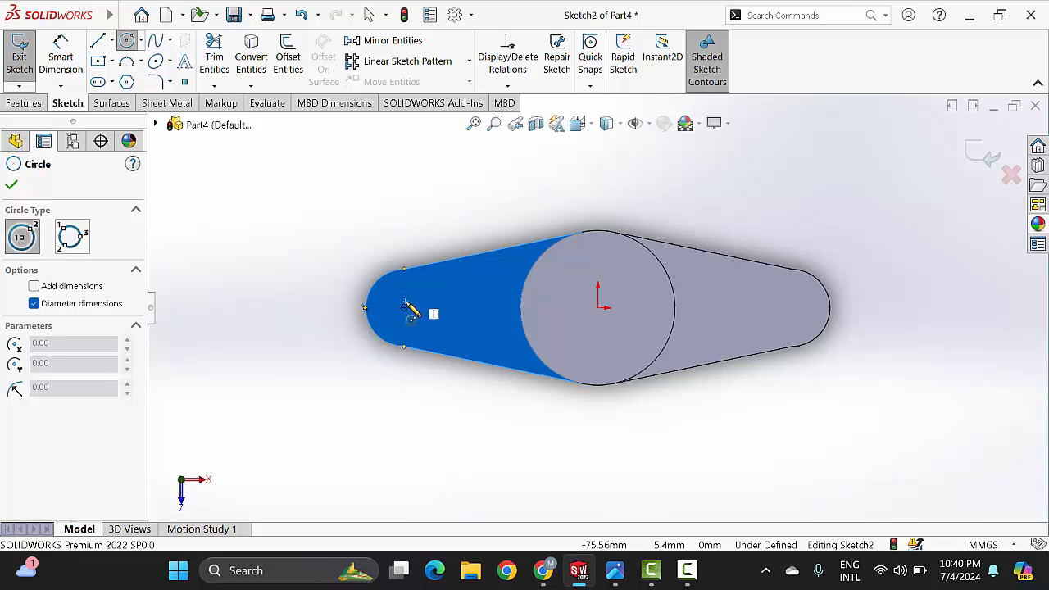
pyautogui.click(404, 308)
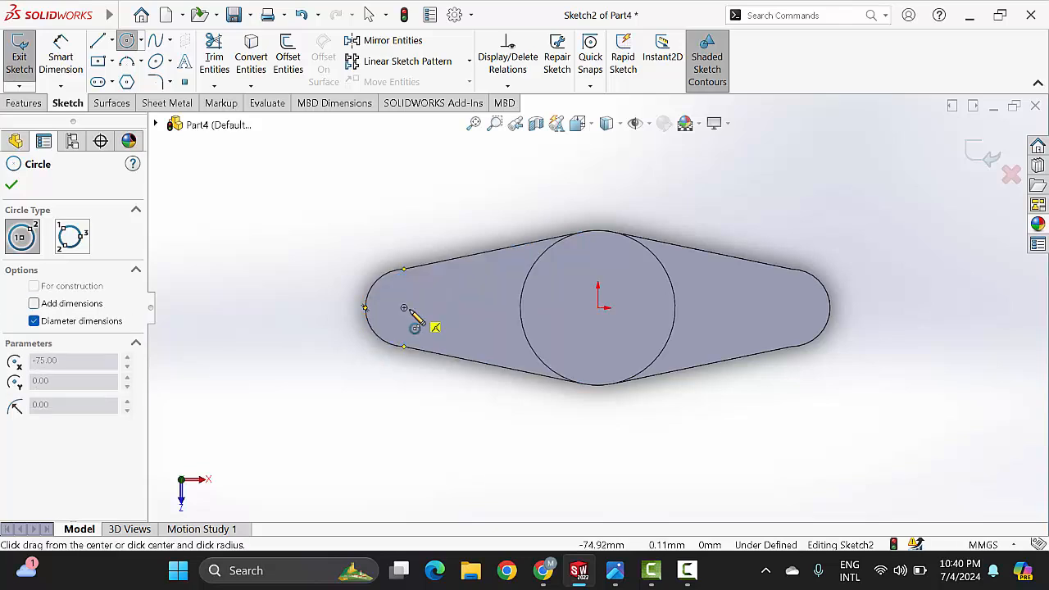
pyautogui.click(436, 328)
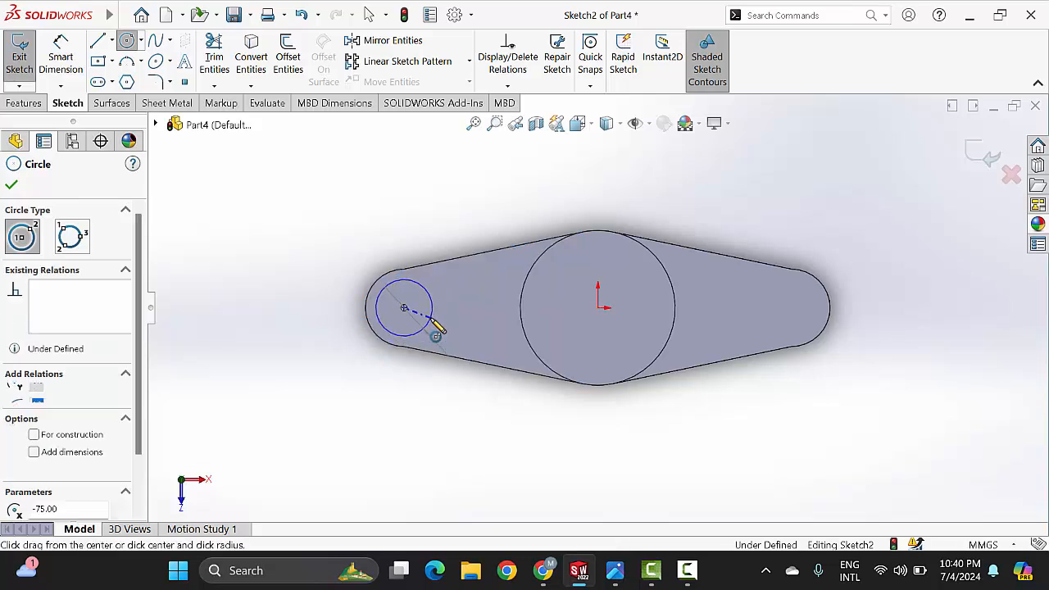
pyautogui.press('Escape')
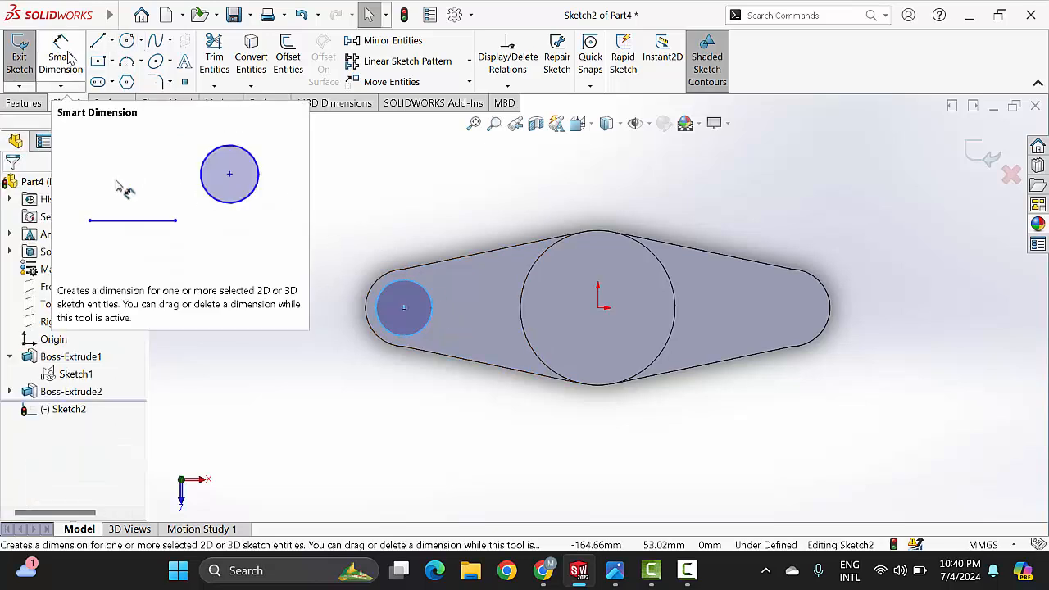
# Step: Dimension the left end circle's diameter and set it to 15 mm
pyautogui.click(419, 288)
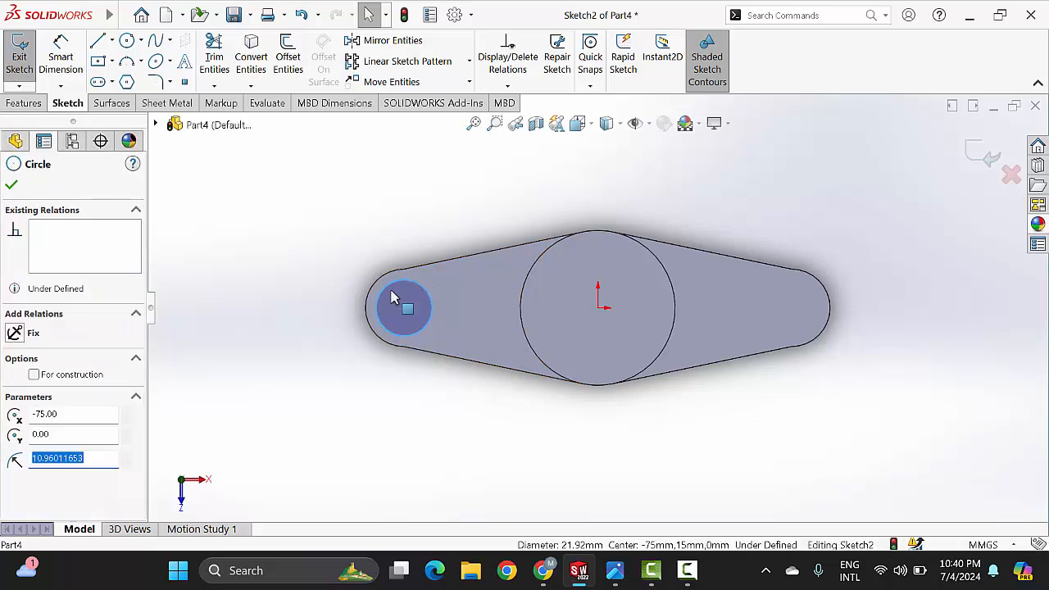
pyautogui.click(60, 58)
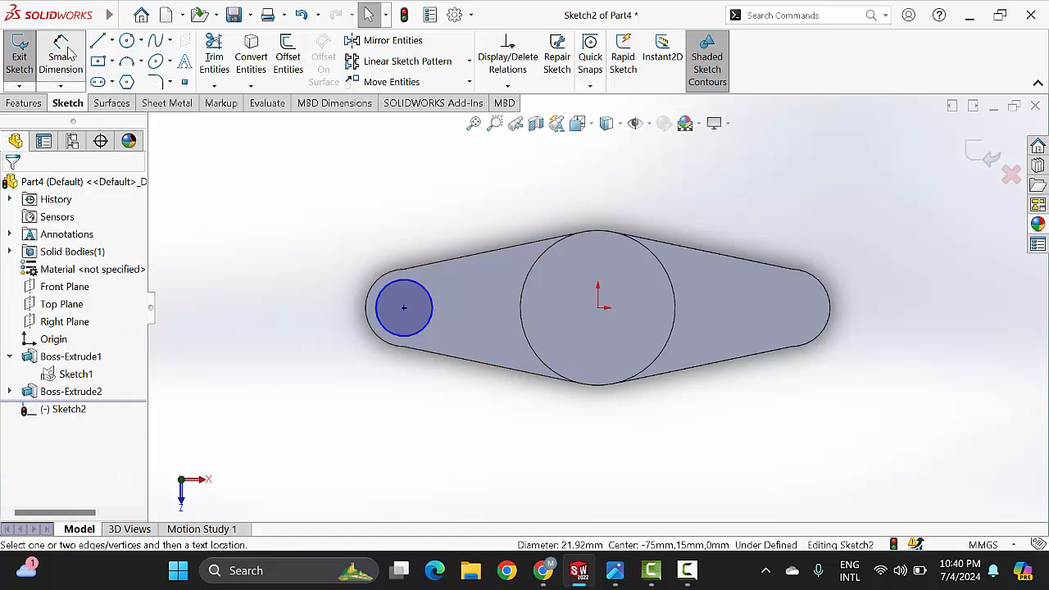
pyautogui.click(408, 282)
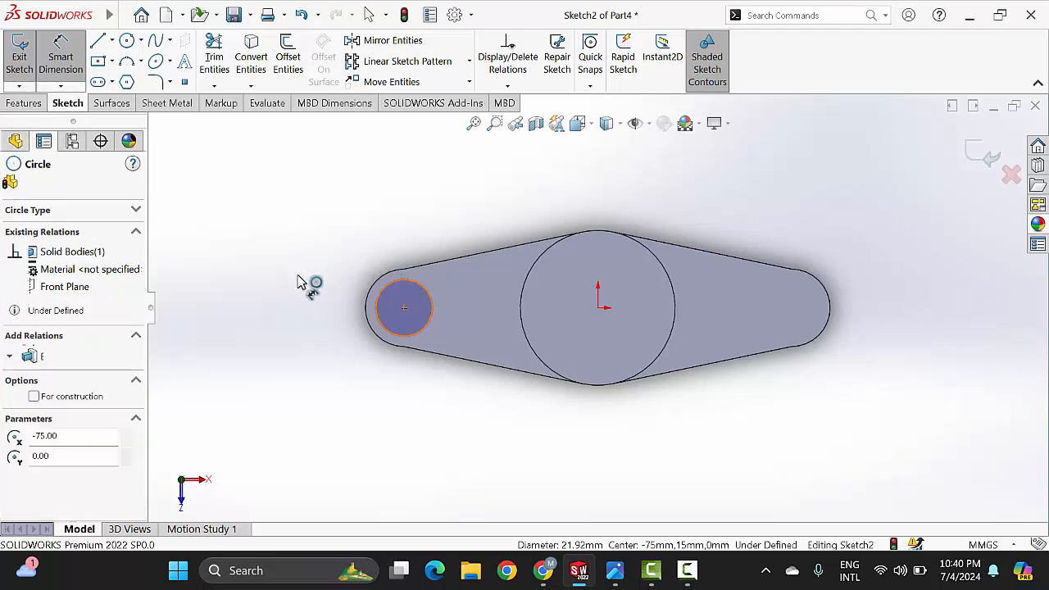
pyautogui.click(300, 281)
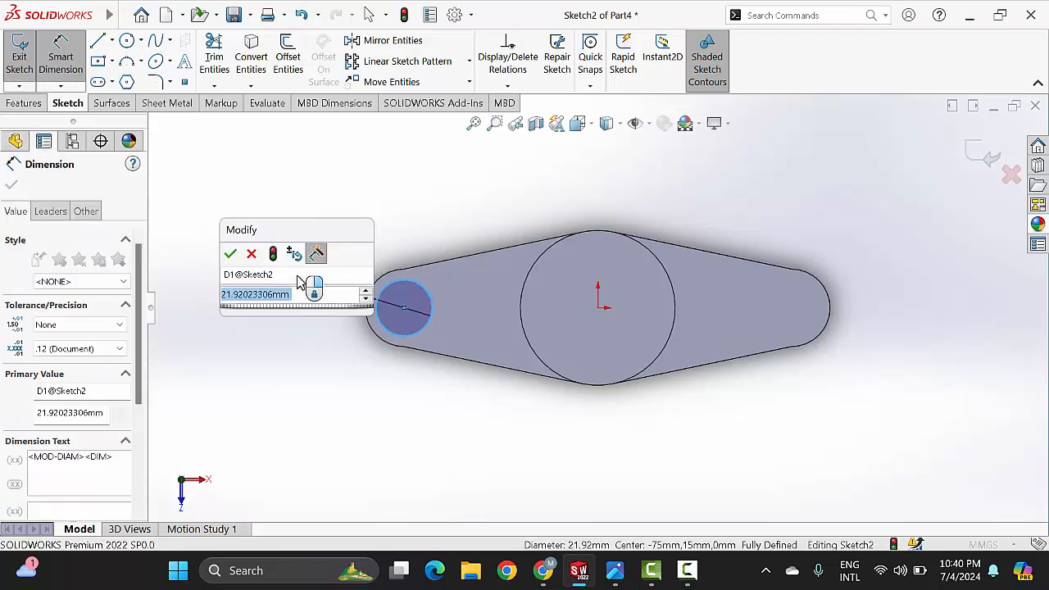
pyautogui.write('15')
pyautogui.press('Return')
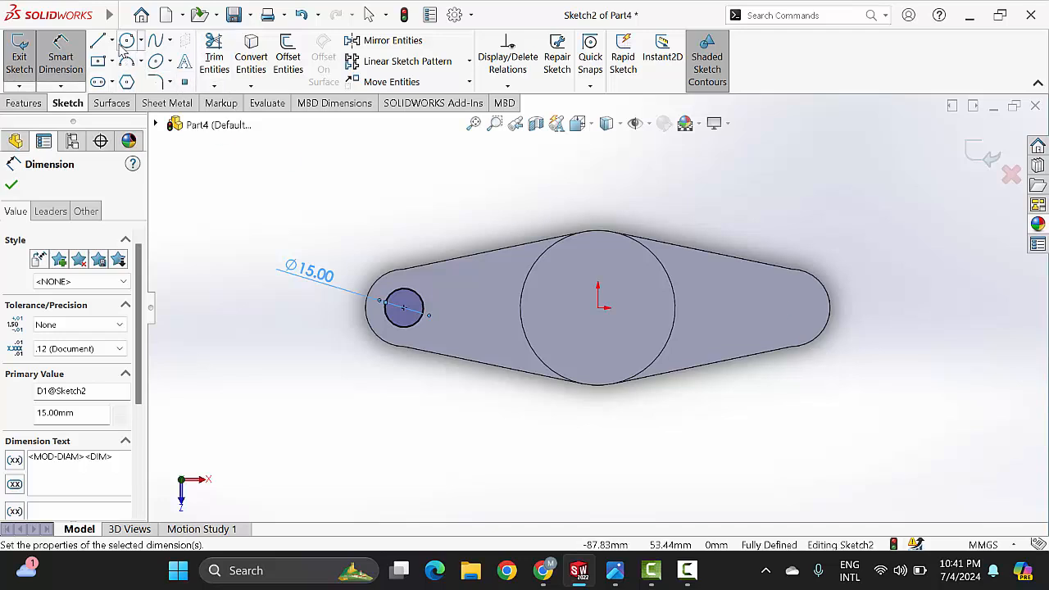
# Step: Sketch a vertical centerline from the origin up to the uppermost point of the central circle
pyautogui.click(112, 41)
pyautogui.click(135, 79)
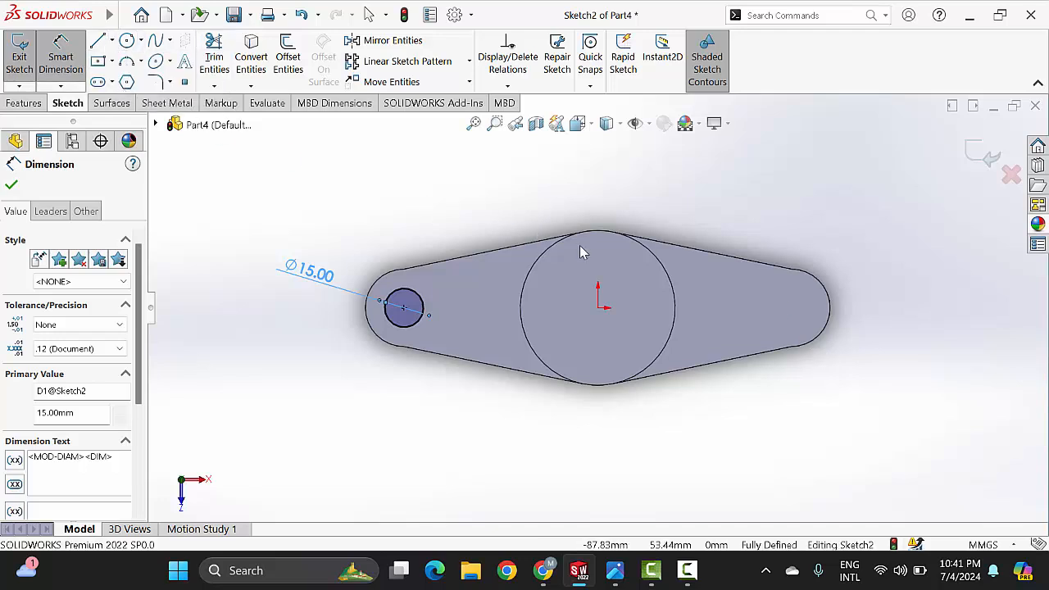
pyautogui.click(602, 308)
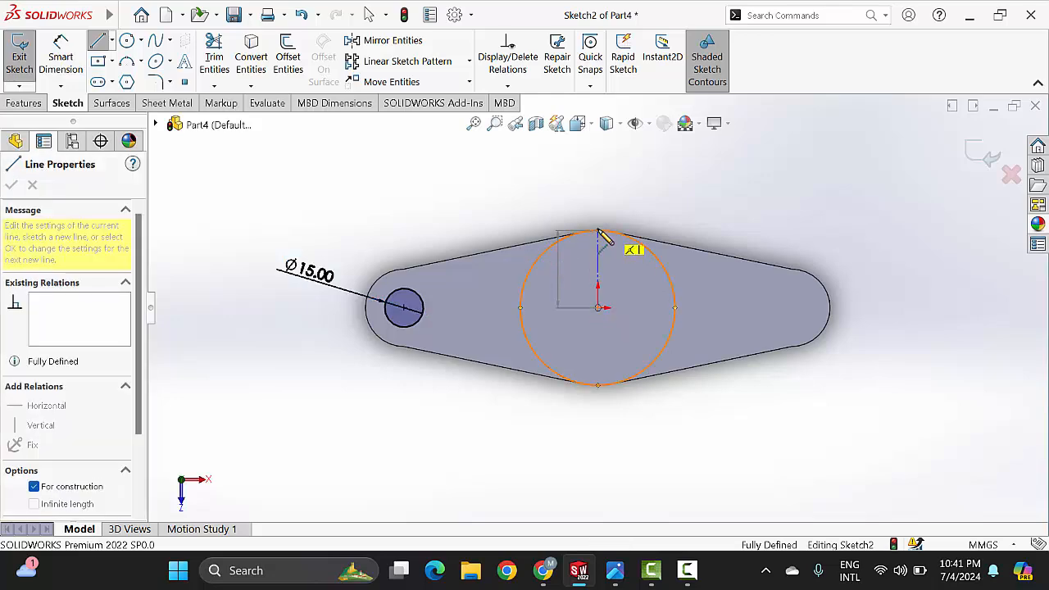
pyautogui.click(598, 230)
pyautogui.rightClick(640, 188)
pyautogui.click(687, 194)
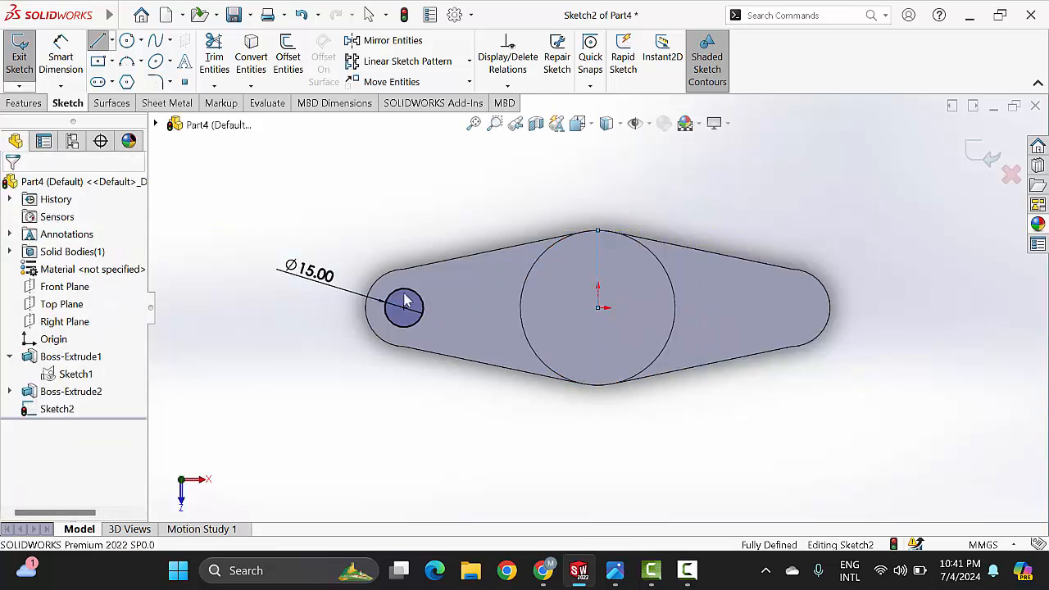
# Step: Mirror the 15 mm circle about the vertical centerline, keeping the original
pyautogui.click(389, 39)
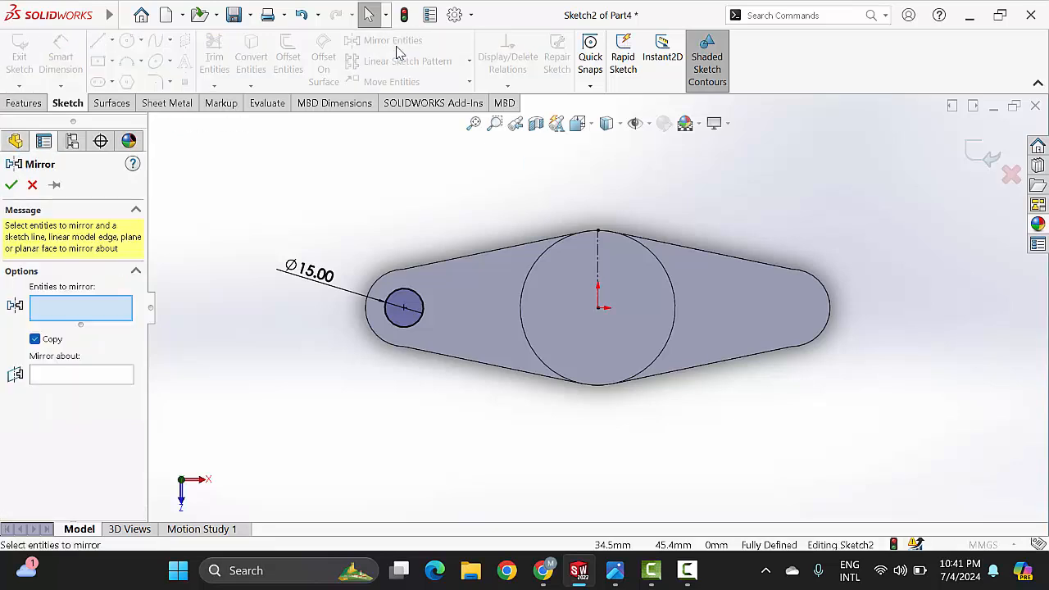
pyautogui.click(421, 316)
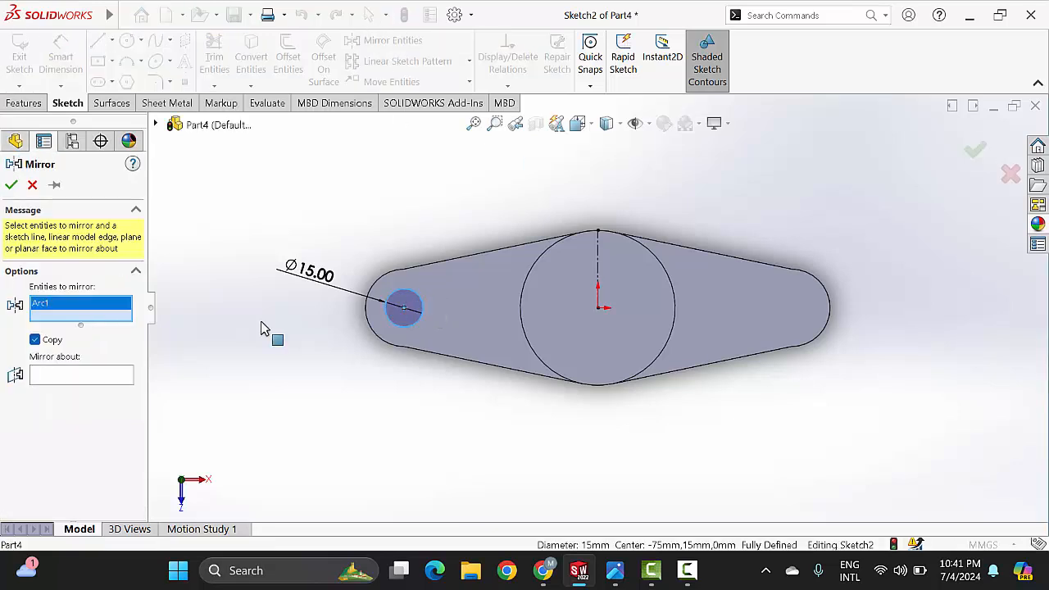
pyautogui.click(104, 381)
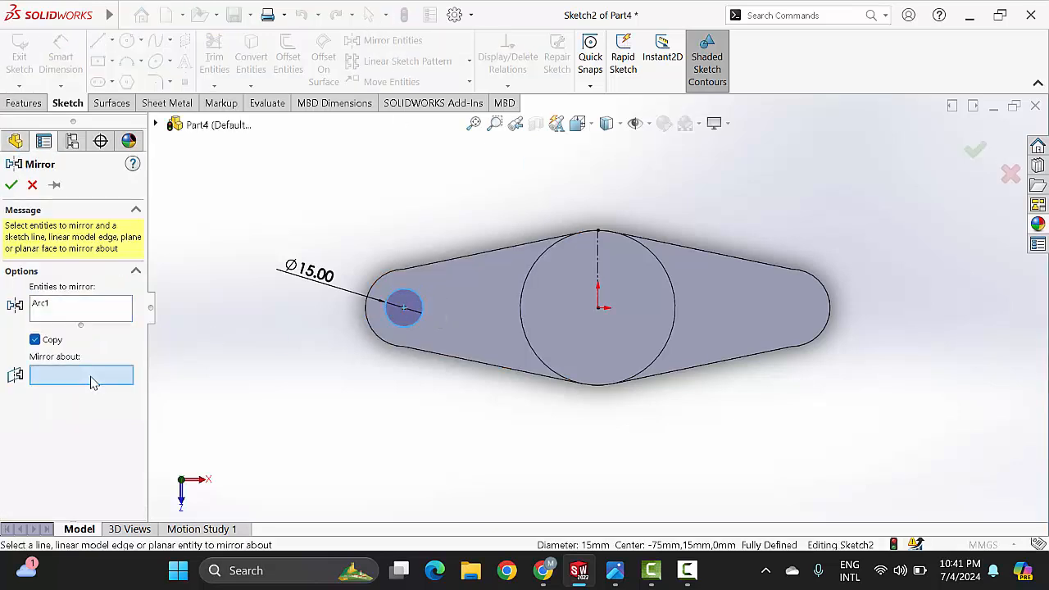
pyautogui.click(599, 265)
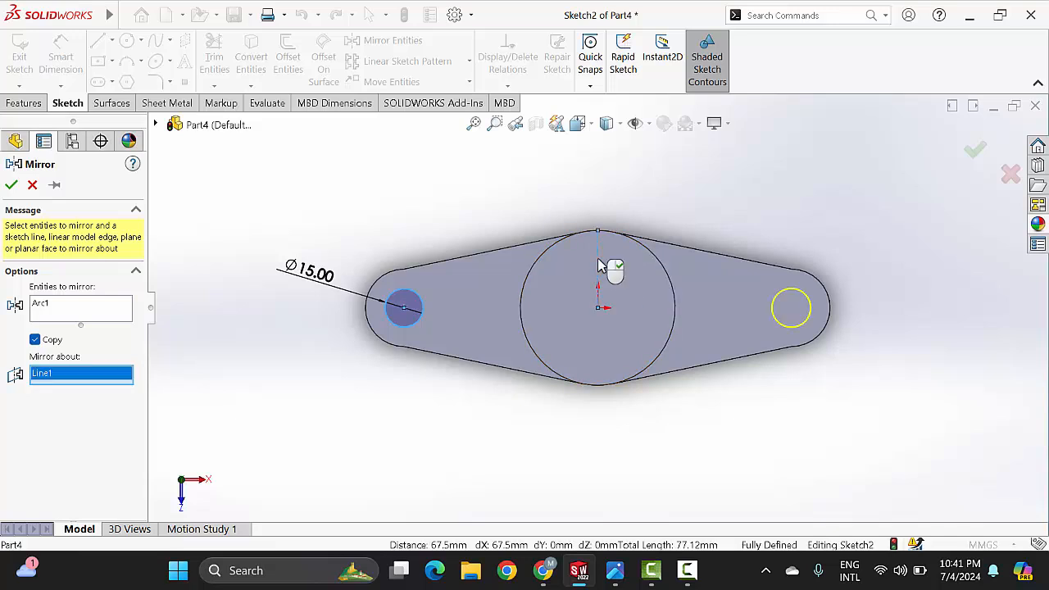
pyautogui.click(10, 185)
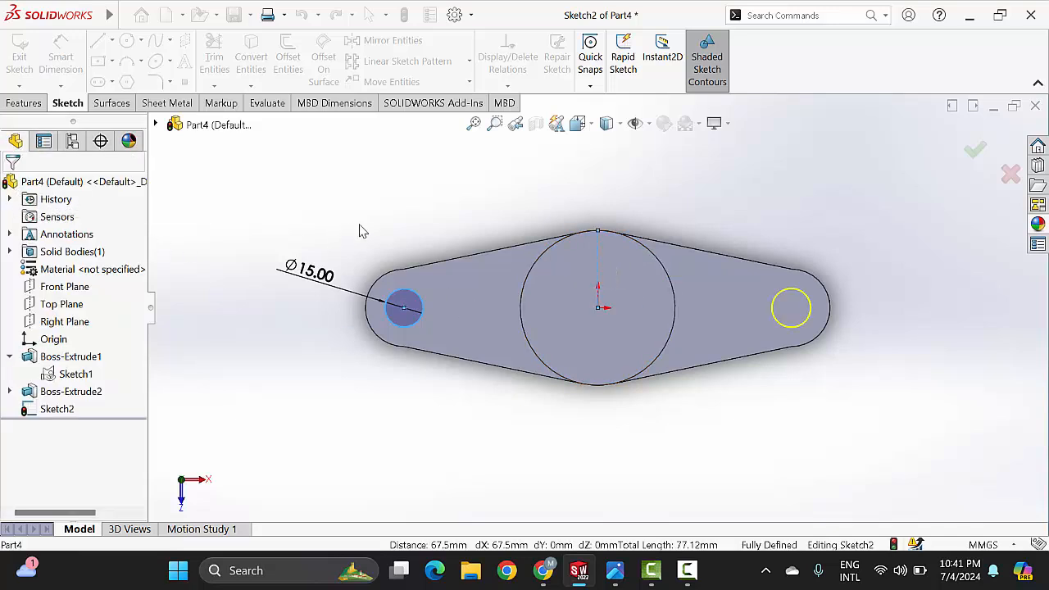
# Step: Cut both 15 mm circles through the base arms with an Extruded Cut set to Through All
pyautogui.click(13, 103)
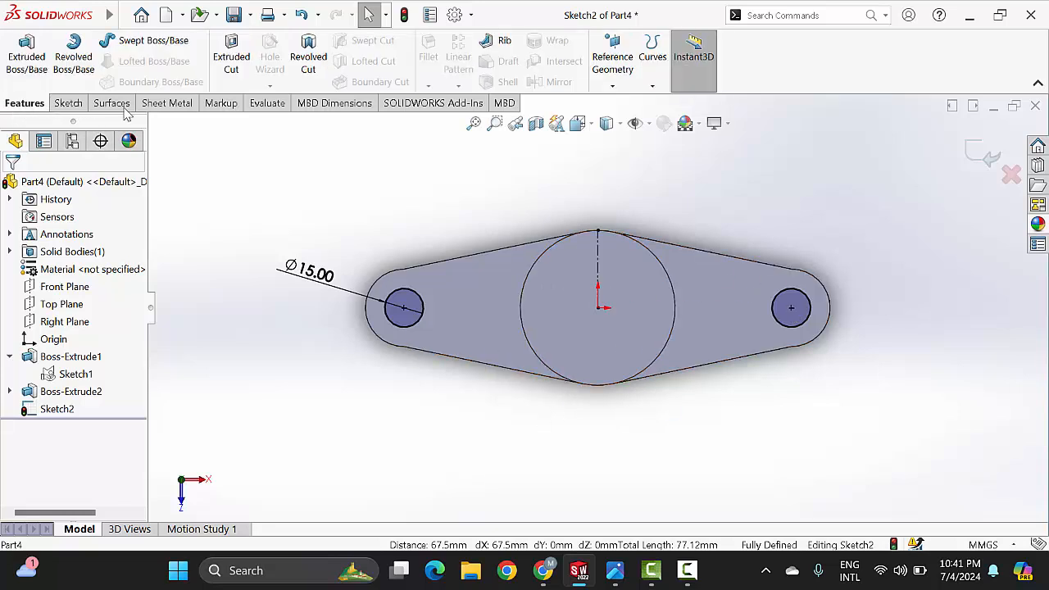
pyautogui.click(234, 59)
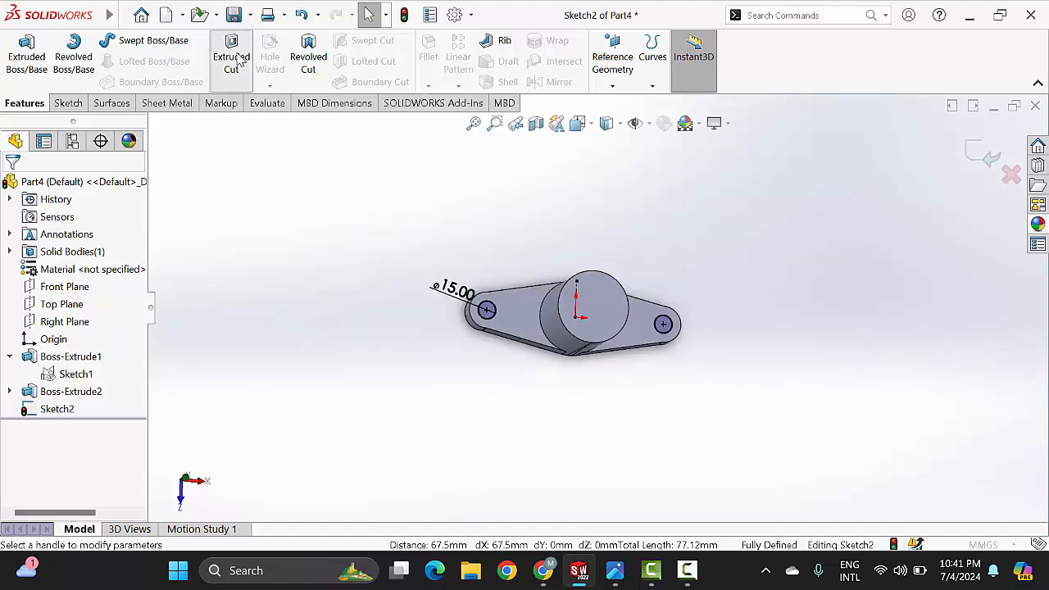
pyautogui.click(92, 272)
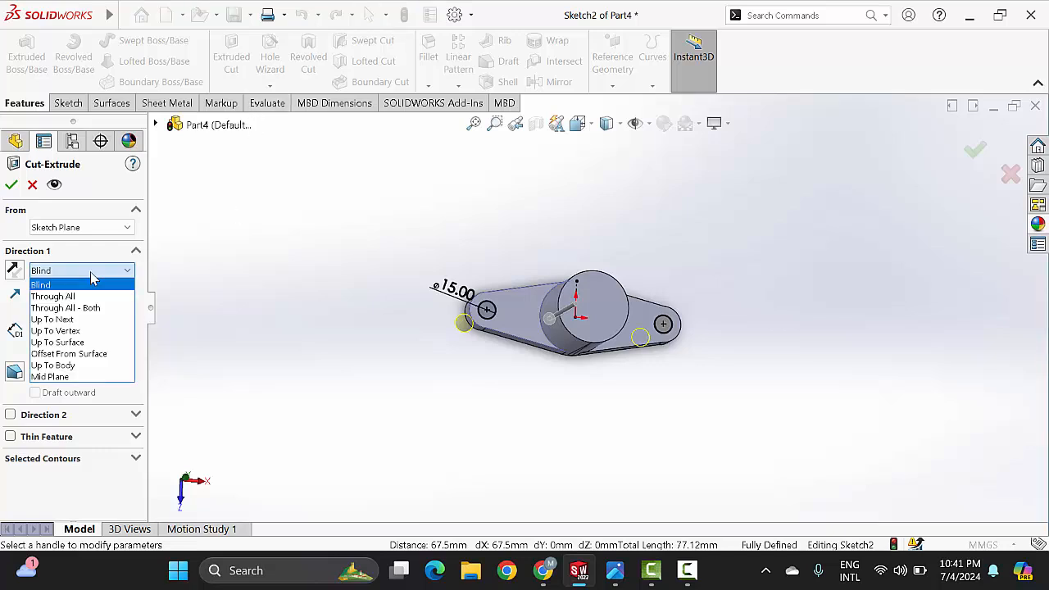
pyautogui.click(52, 296)
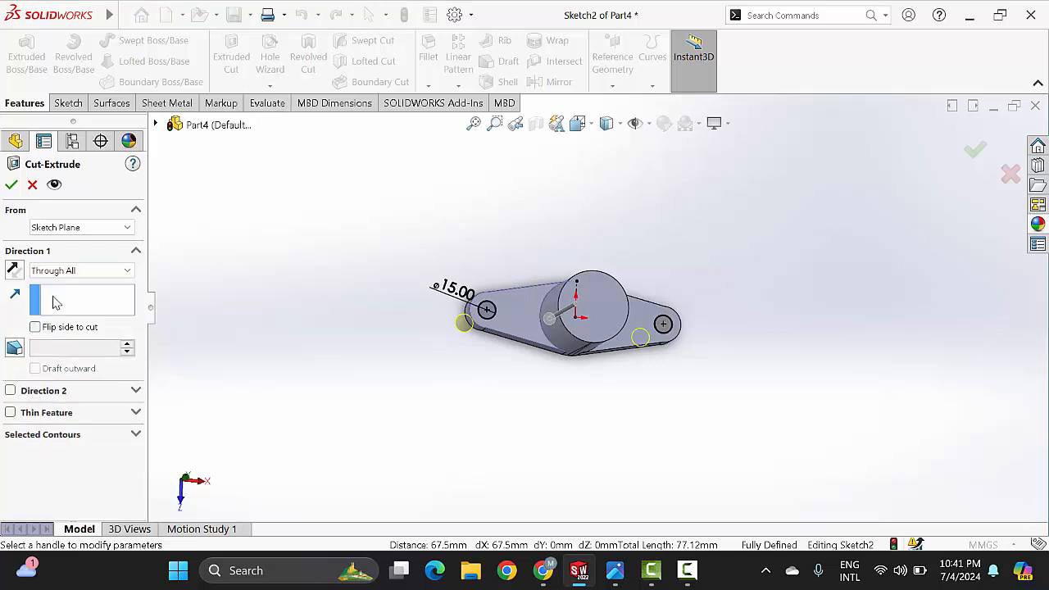
pyautogui.click(11, 185)
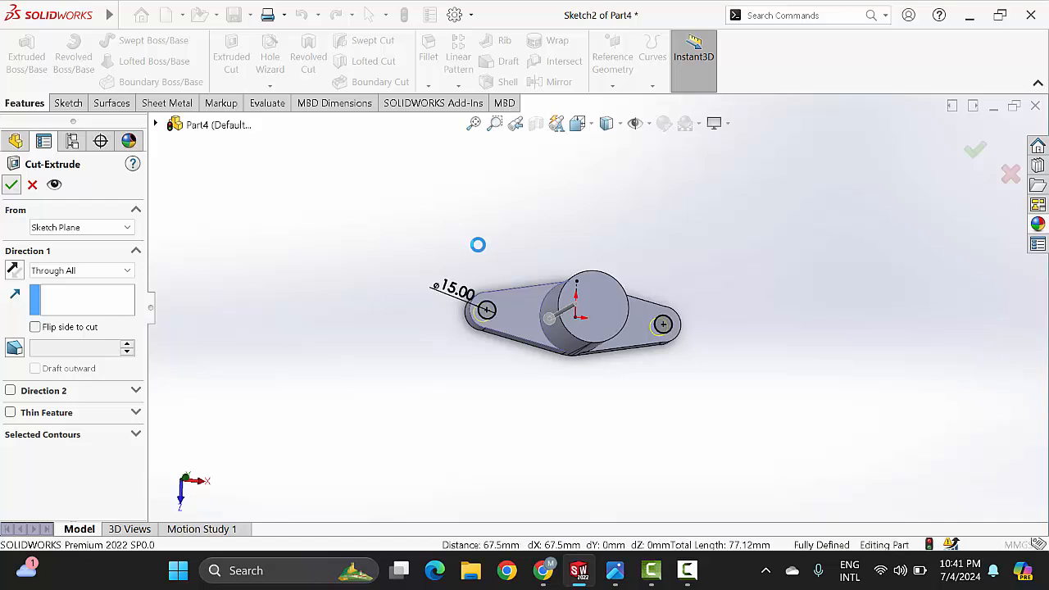
# Step: Examine the mounting holes from several sides of the part and check the clevis slot in the reference drawing
pyautogui.scroll(2, 599, 316)
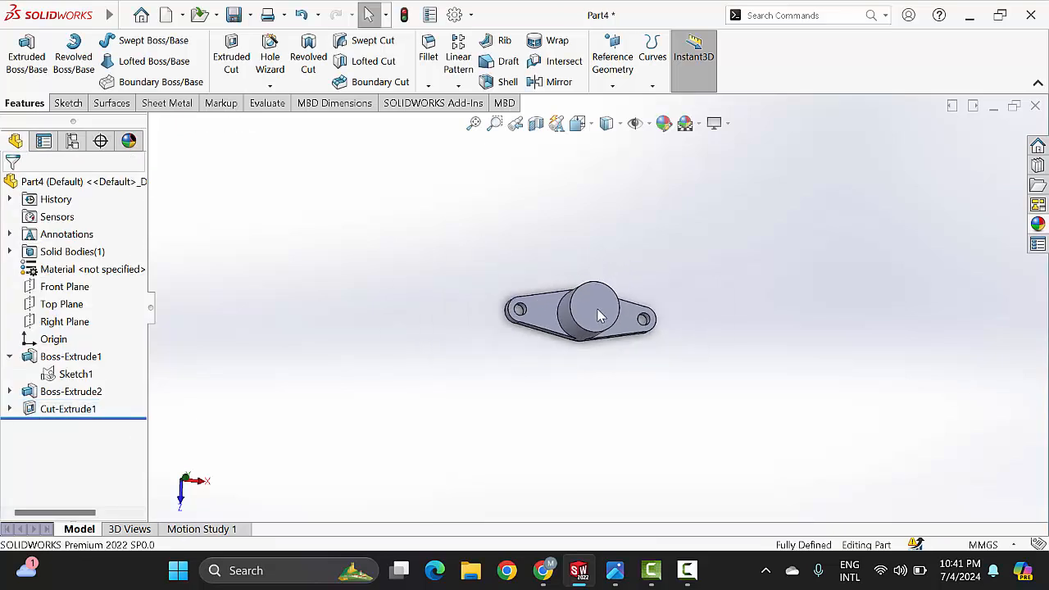
pyautogui.moveTo(666, 427); pyautogui.dragTo(822, 259, button='middle')
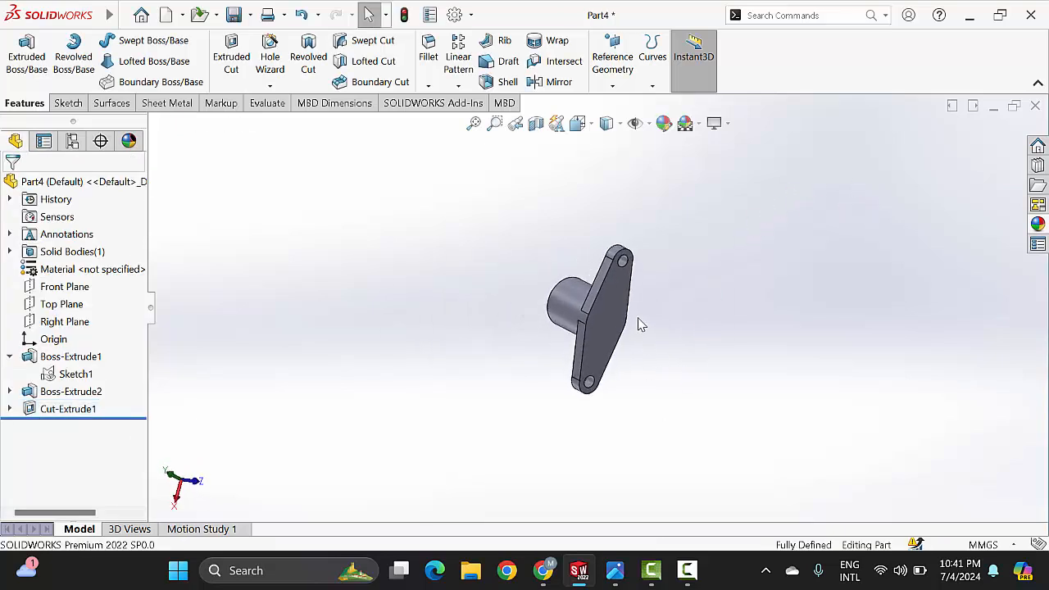
pyautogui.scroll(-3, 637, 304)
pyautogui.scroll(2, 729, 265)
pyautogui.moveTo(729, 265); pyautogui.dragTo(587, 321, button='middle')
pyautogui.scroll(-3, 582, 330)
pyautogui.scroll(2, 582, 330)
pyautogui.scroll(-3, 587, 321)
pyautogui.click(615, 570)
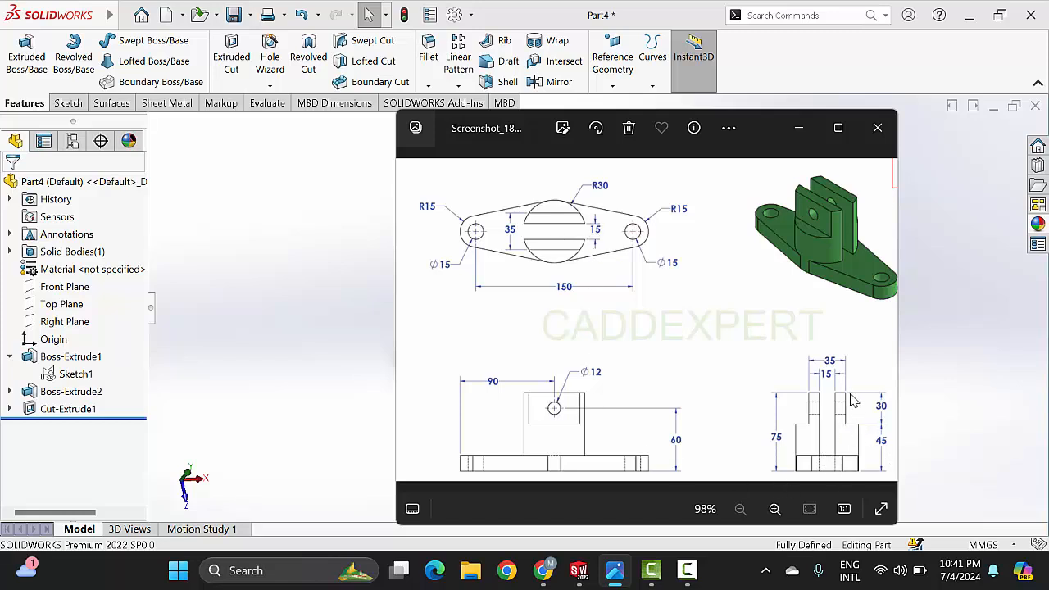
pyautogui.click(798, 127)
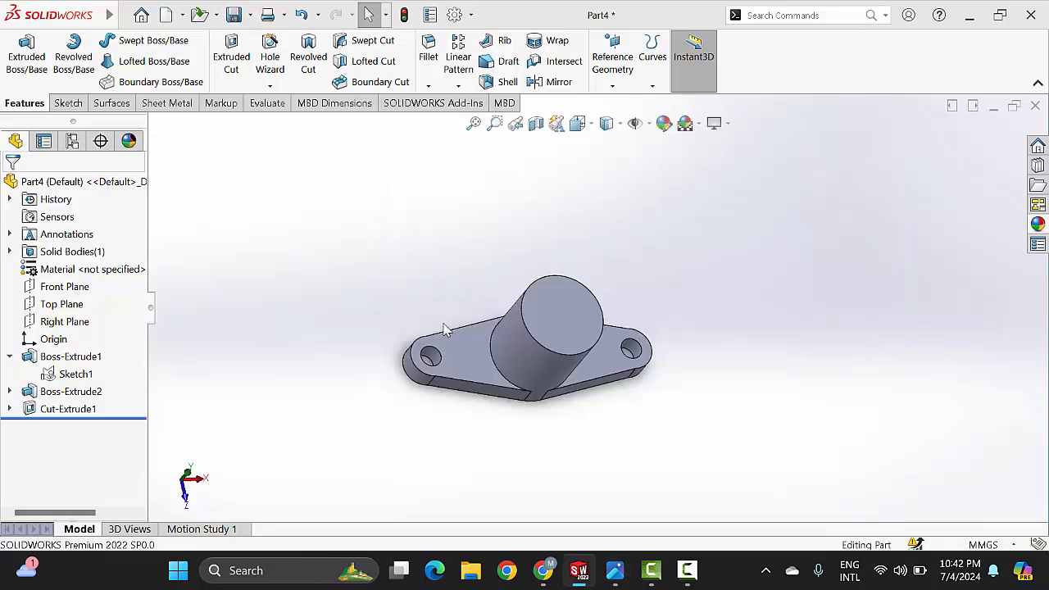
# Step: Sketch a center rectangle about 59.5 mm wide and 7.4 mm high from the origin on the cylinder's end face
pyautogui.click(568, 314)
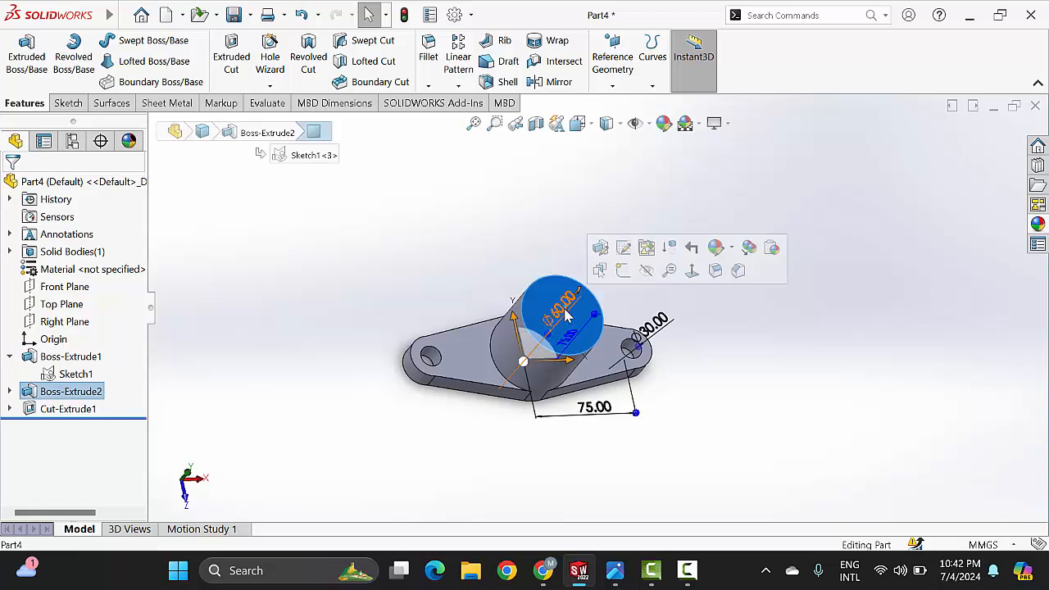
pyautogui.click(623, 271)
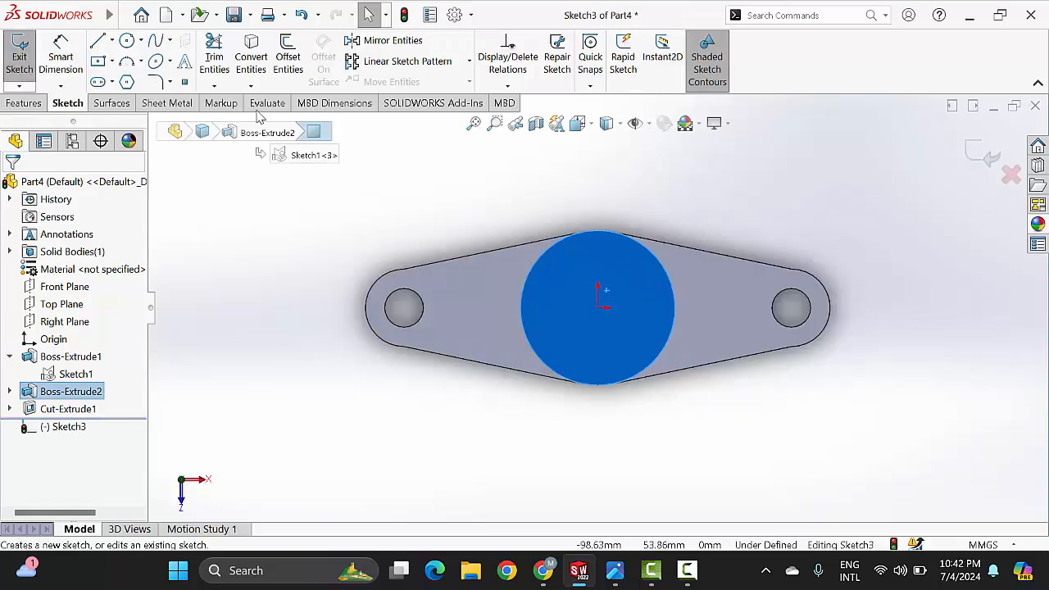
pyautogui.click(99, 62)
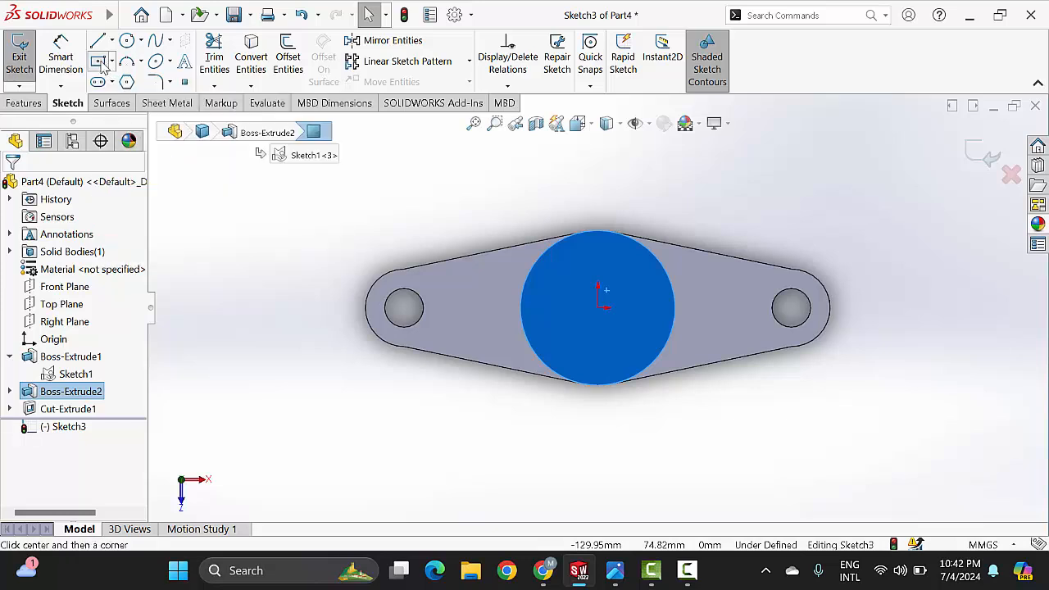
pyautogui.click(599, 309)
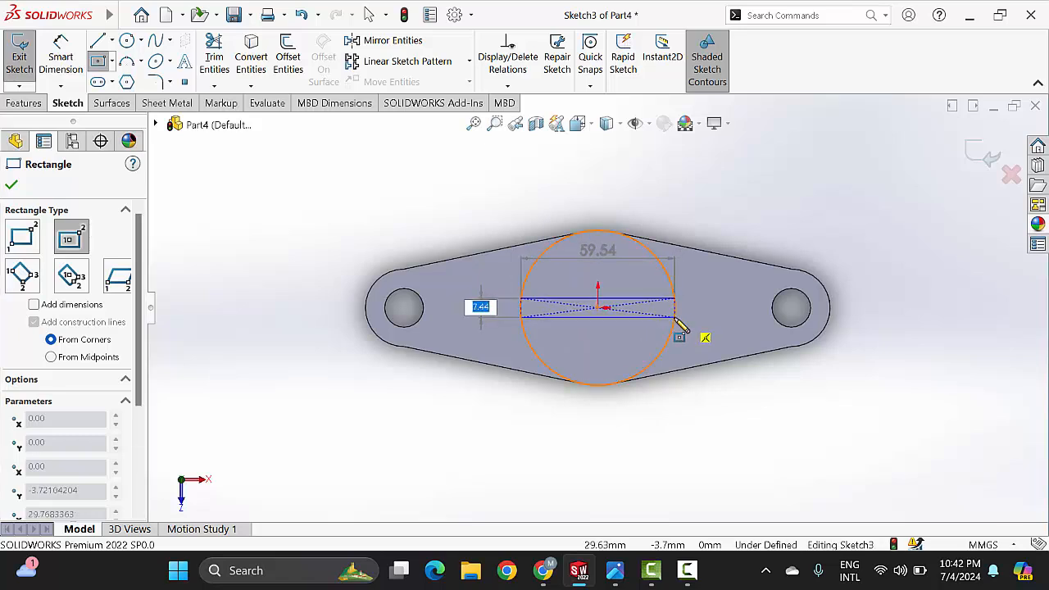
pyautogui.click(674, 318)
pyautogui.rightClick(774, 214)
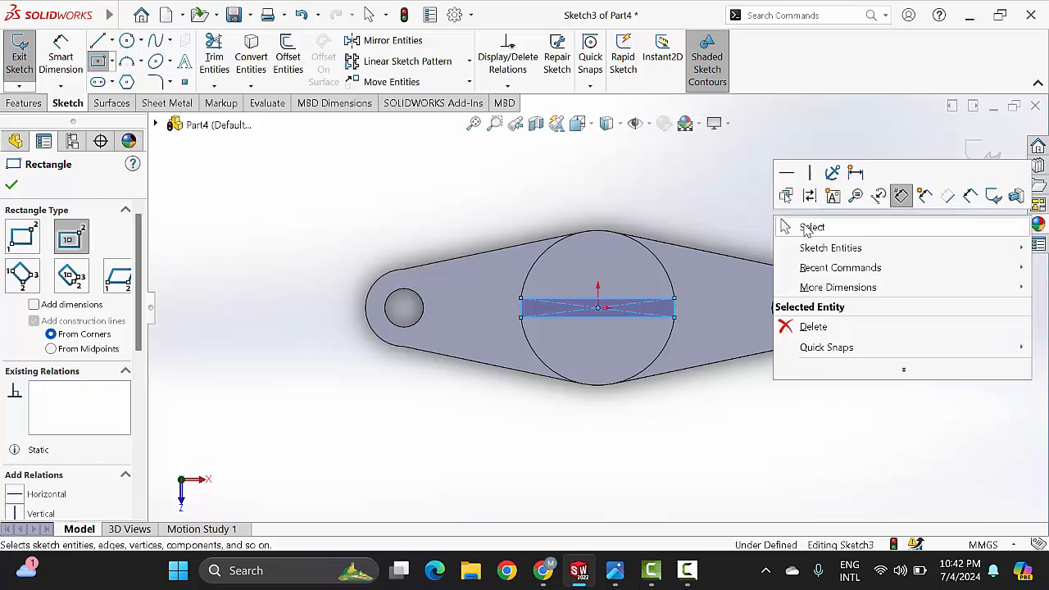
pyautogui.click(812, 229)
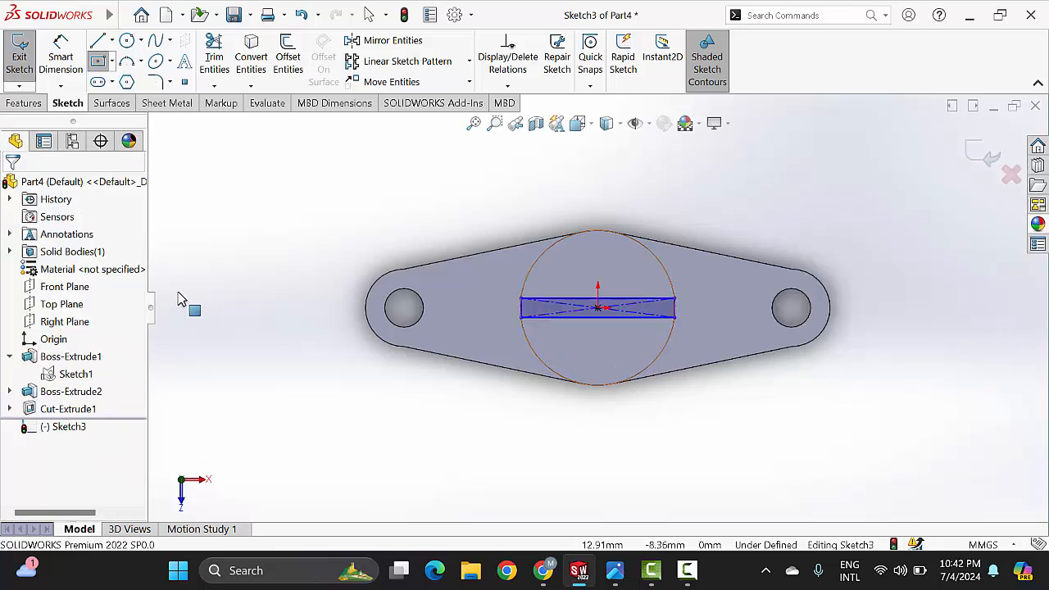
# Step: Dimension the rectangle's short side and set it to 15 mm
pyautogui.click(81, 69)
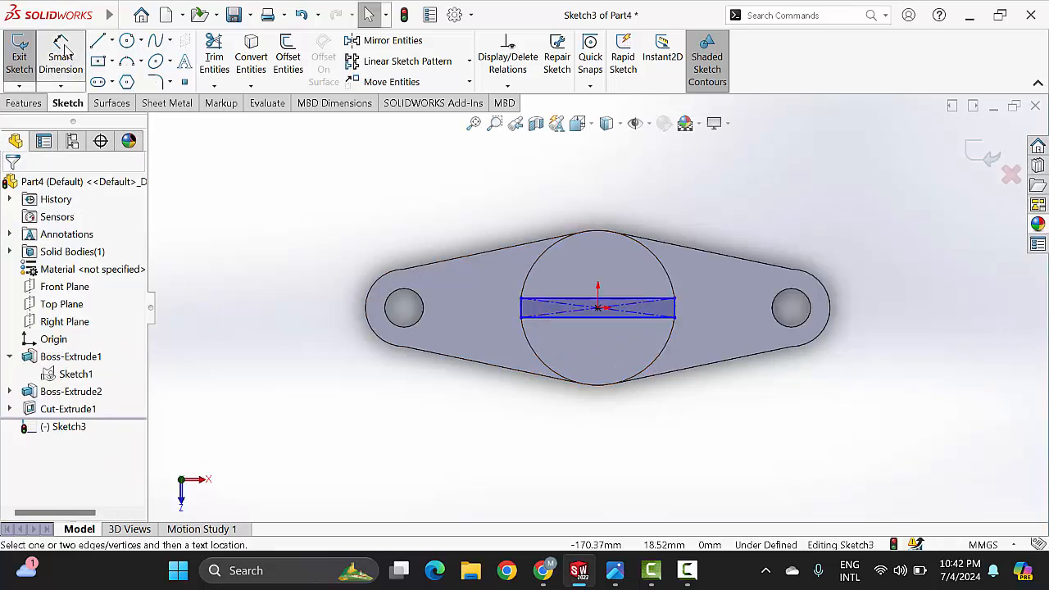
pyautogui.click(675, 310)
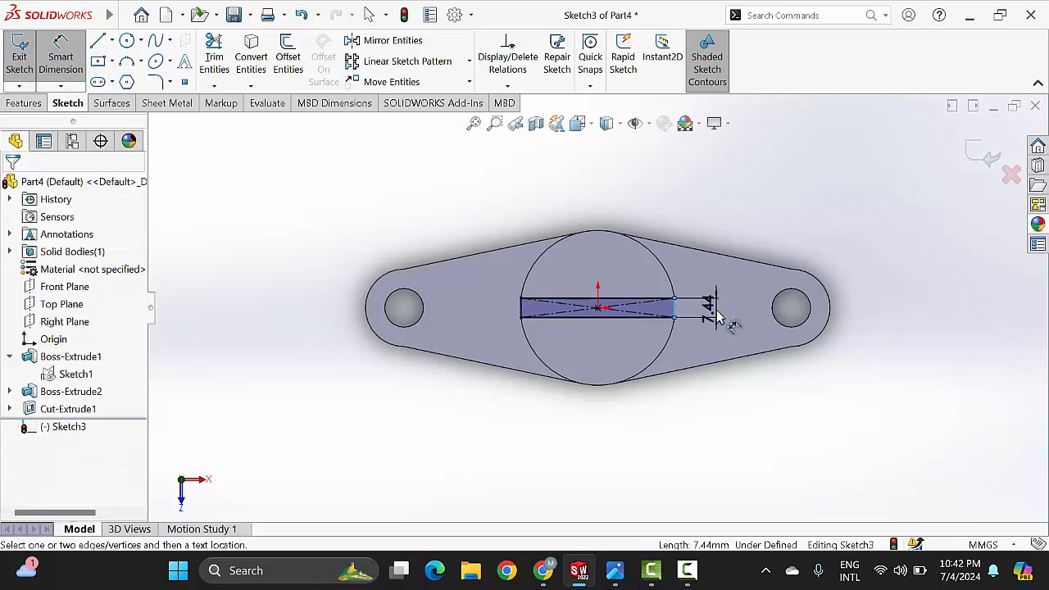
pyautogui.click(718, 318)
pyautogui.press('Return')
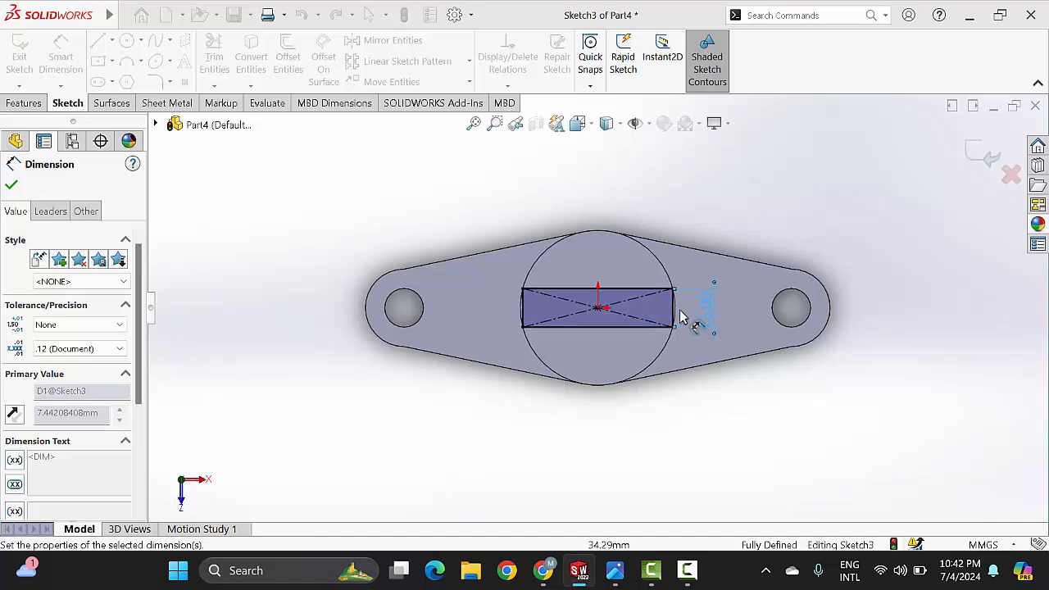
pyautogui.scroll(-2, 560, 303)
pyautogui.scroll(1, 195, 98)
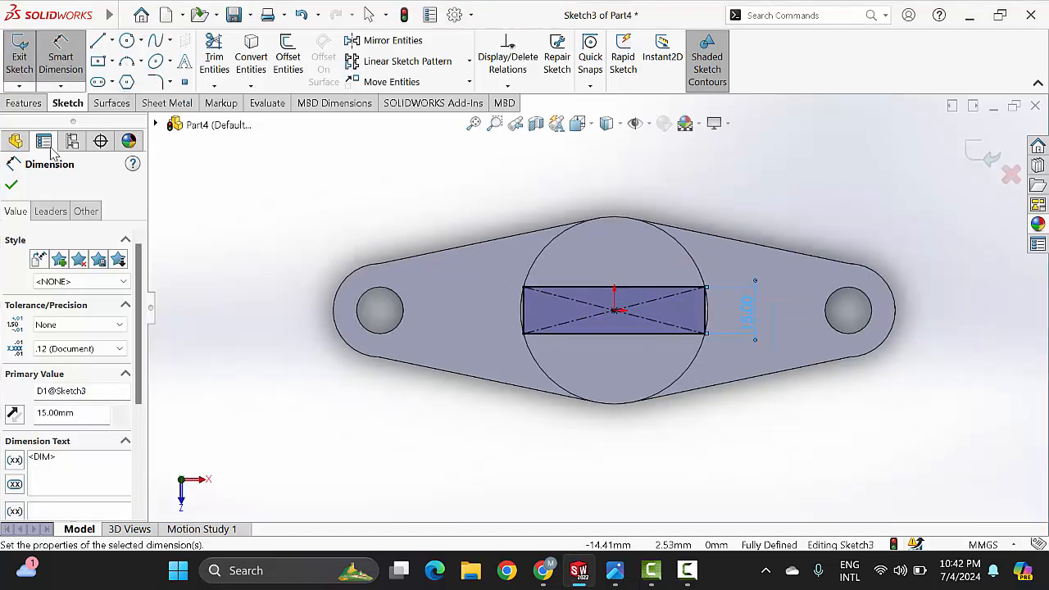
pyautogui.click(13, 187)
# Step: Convert the two circular edges on either side of the central cylinder into sketch entities
pyautogui.scroll(-3, 531, 321)
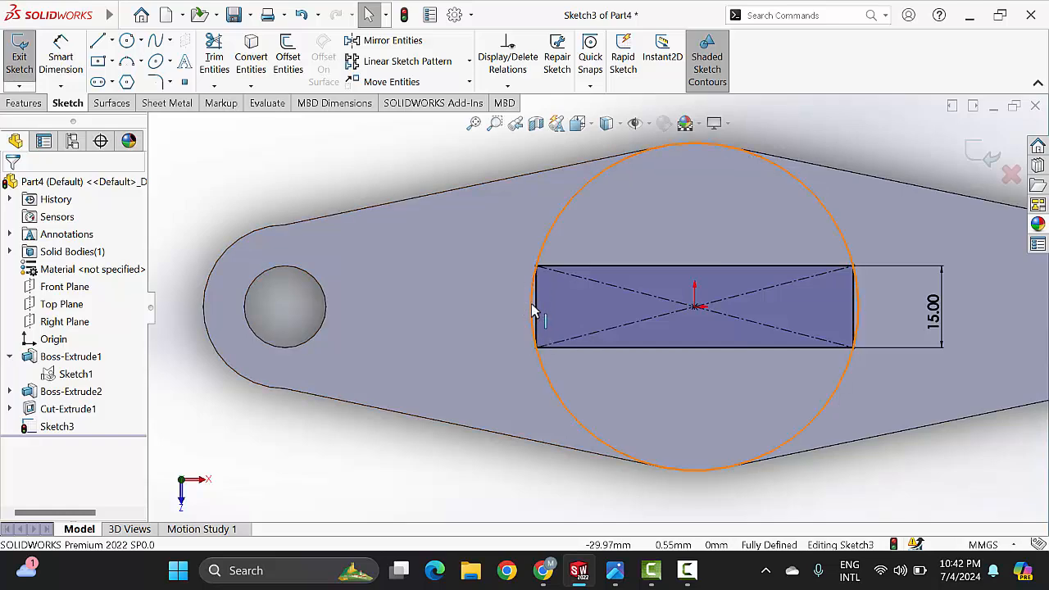
pyautogui.scroll(-3, 533, 316)
pyautogui.scroll(3, 598, 312)
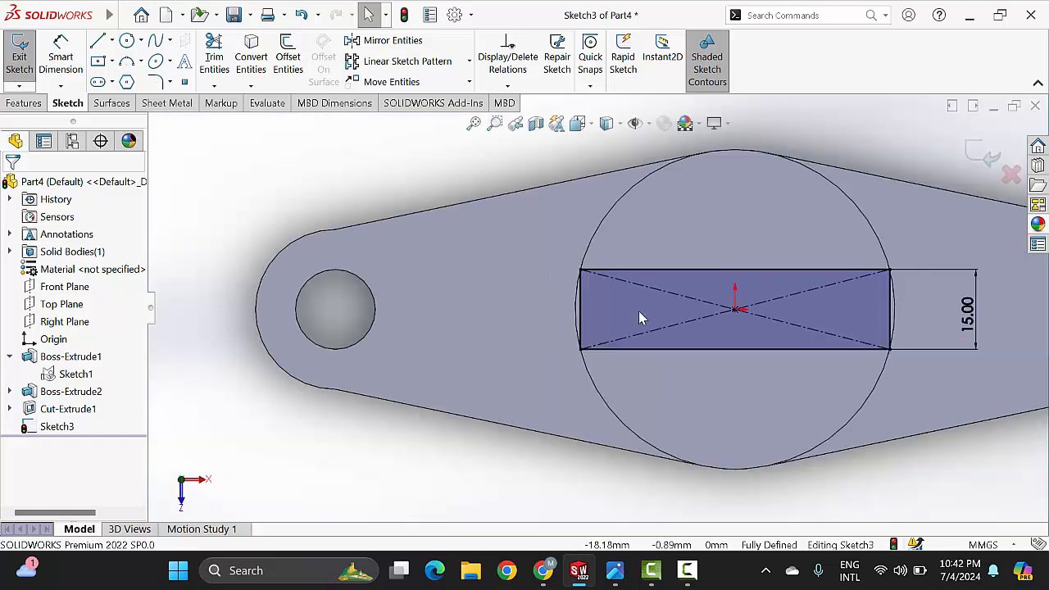
pyautogui.scroll(2, 714, 308)
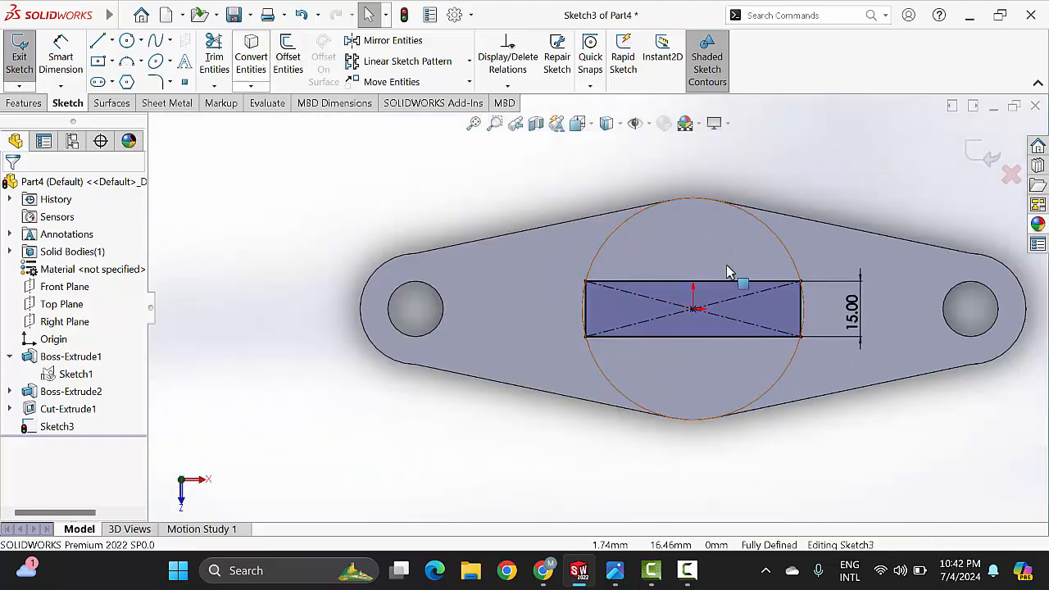
pyautogui.click(542, 226)
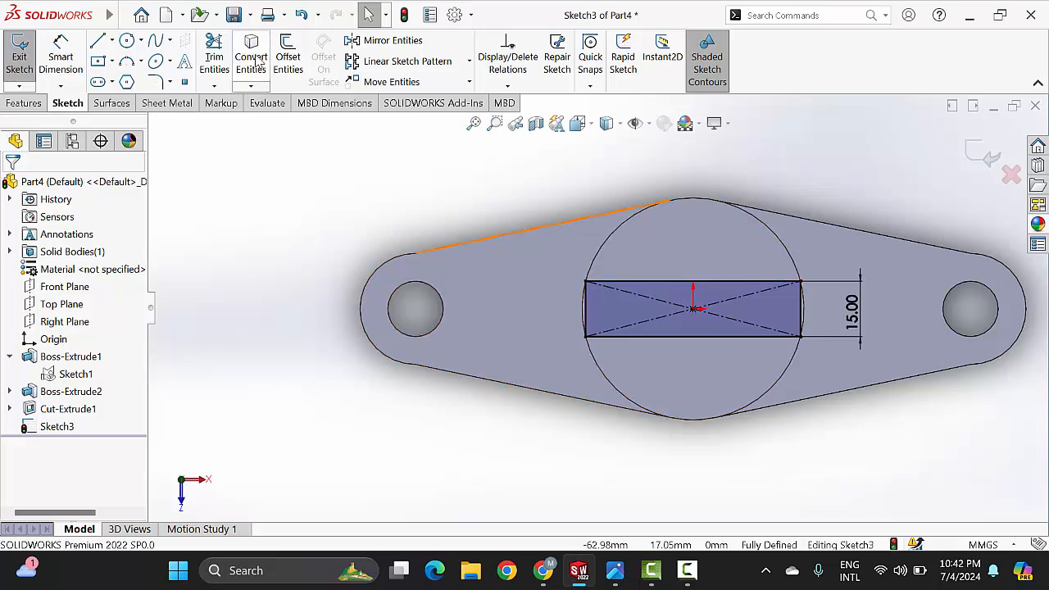
pyautogui.click(254, 61)
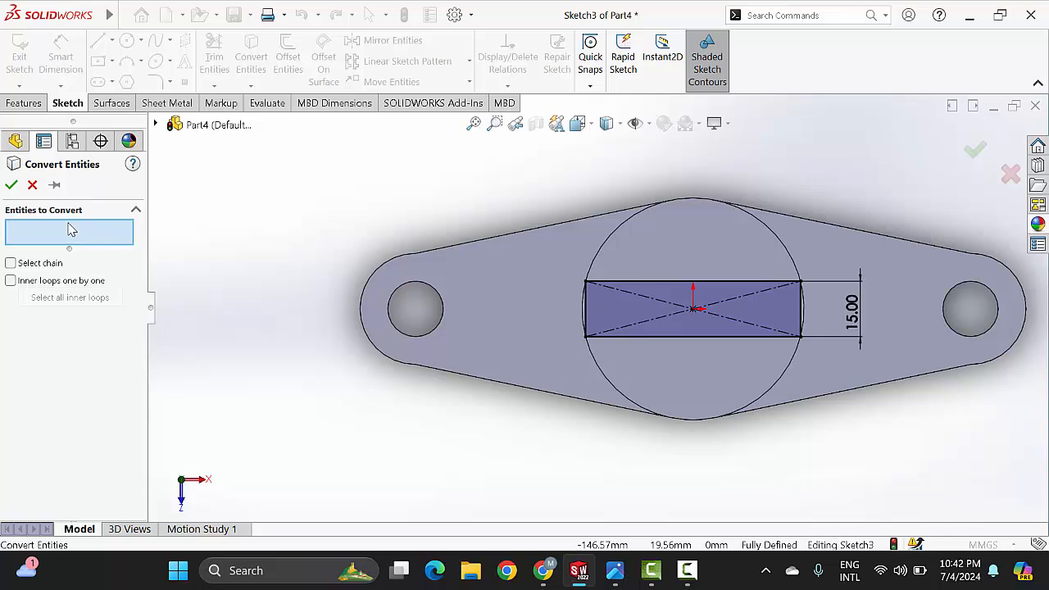
pyautogui.click(622, 237)
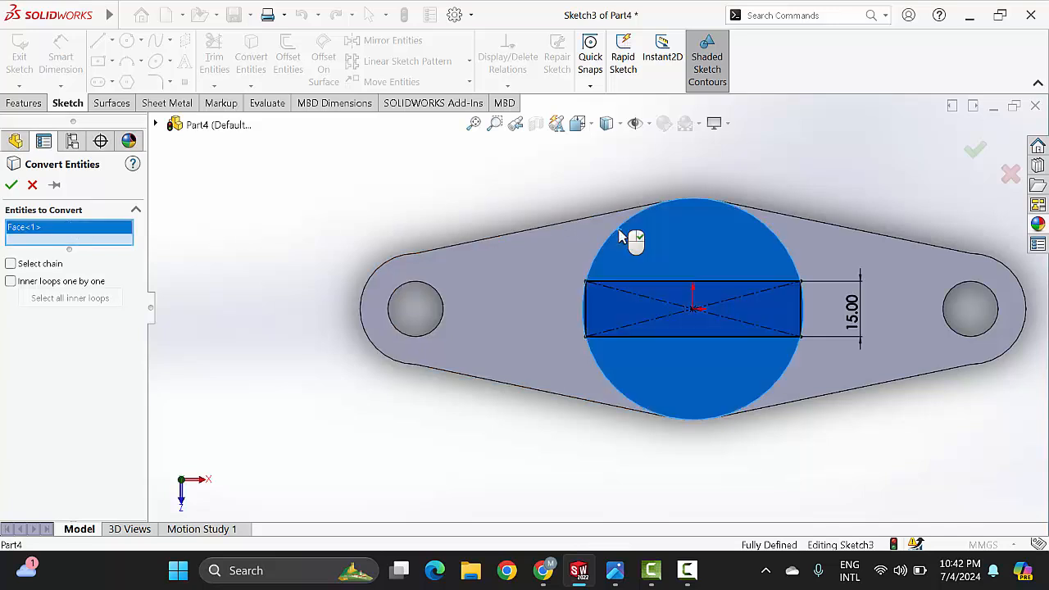
pyautogui.rightClick(47, 228)
pyautogui.click(82, 251)
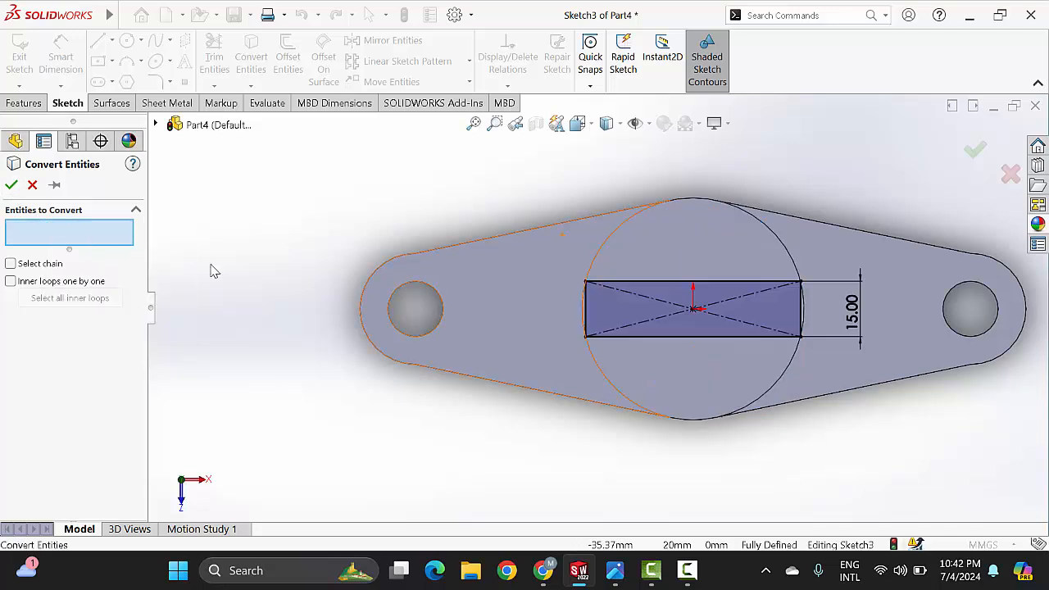
pyautogui.click(603, 247)
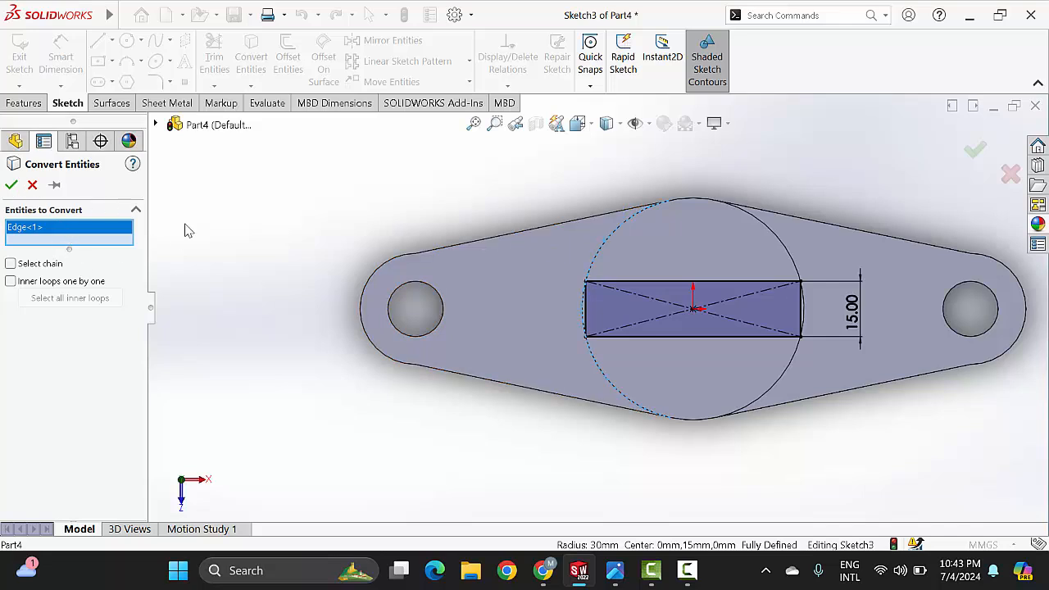
pyautogui.click(757, 224)
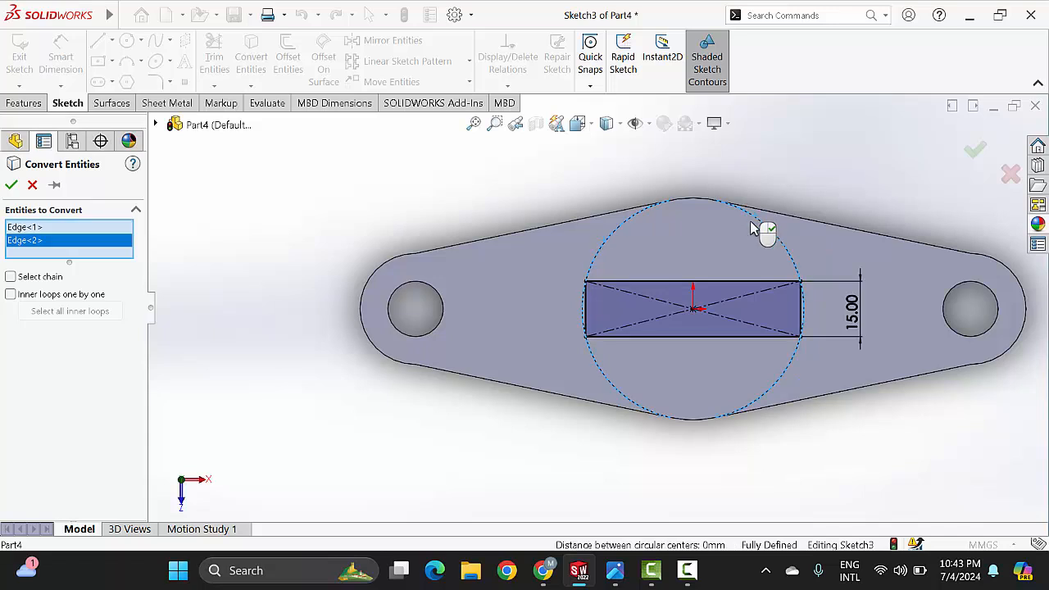
pyautogui.click(11, 187)
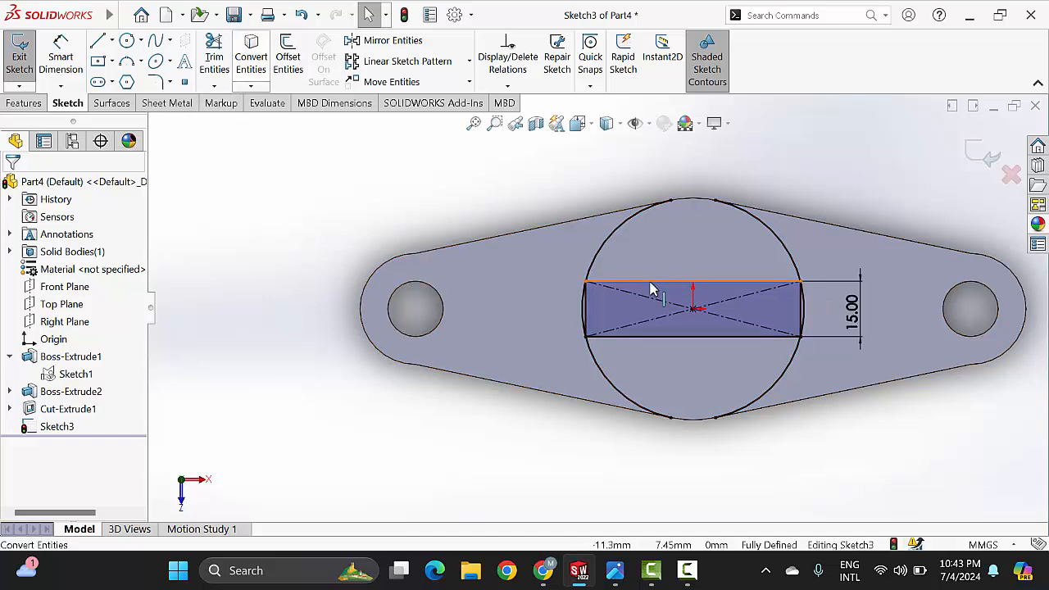
# Step: Power-trim the circle arcs beyond the rectangle and the rectangle's two short sides, leaving a slot profile with curved ends
pyautogui.scroll(4, 643, 273)
pyautogui.scroll(-3, 649, 282)
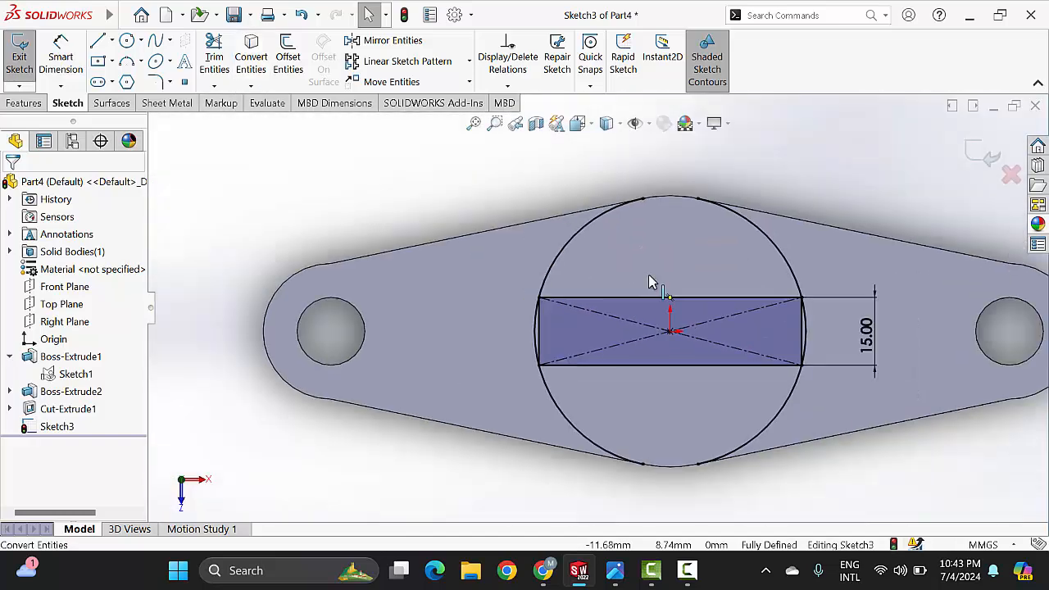
pyautogui.click(216, 62)
pyautogui.moveTo(522, 245); pyautogui.dragTo(621, 254)
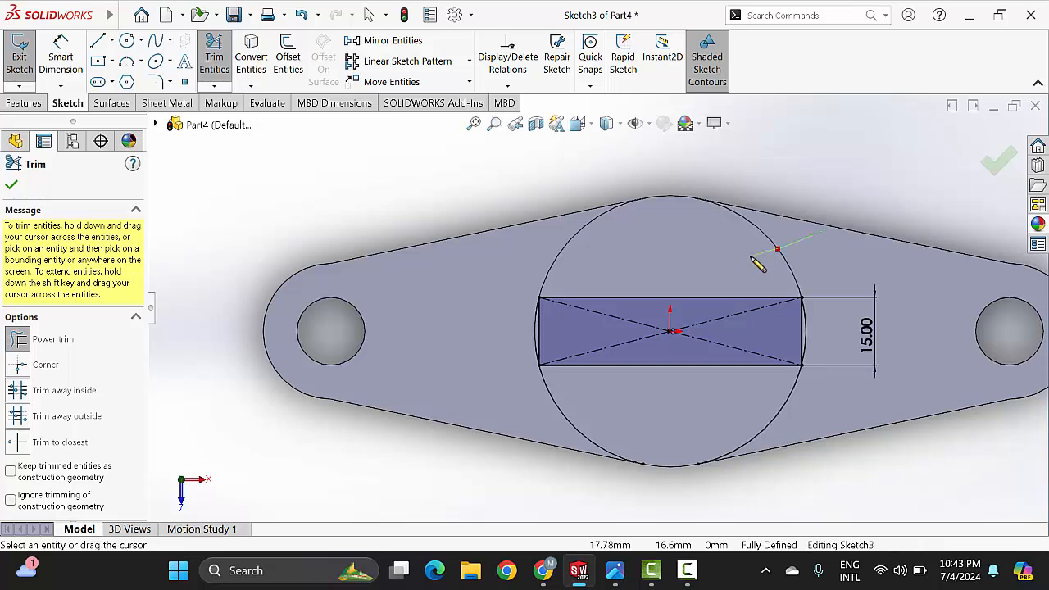
pyautogui.scroll(-2, 803, 361)
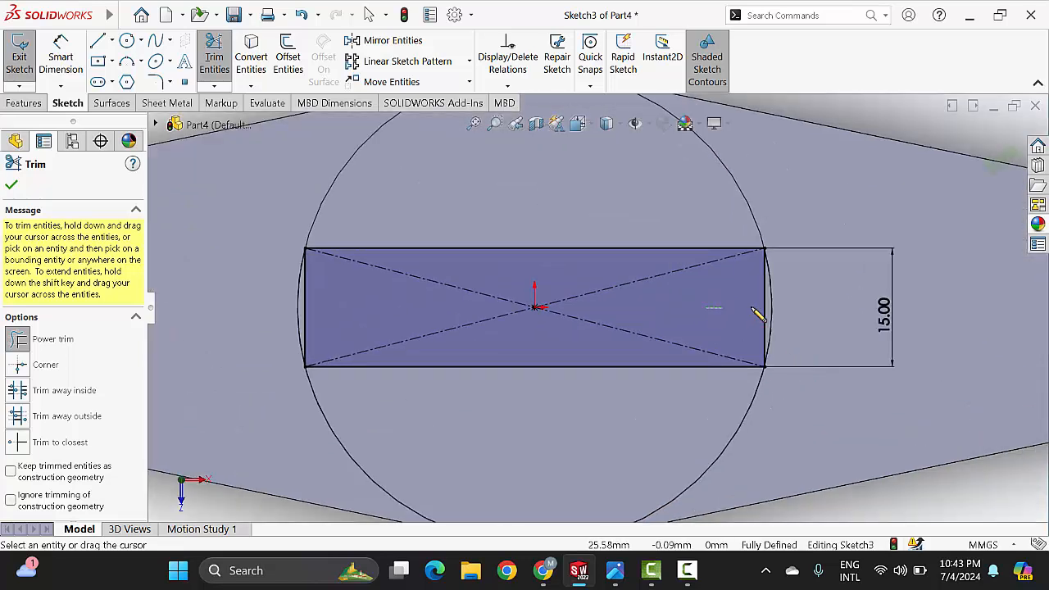
pyautogui.moveTo(771, 310); pyautogui.dragTo(772, 312)
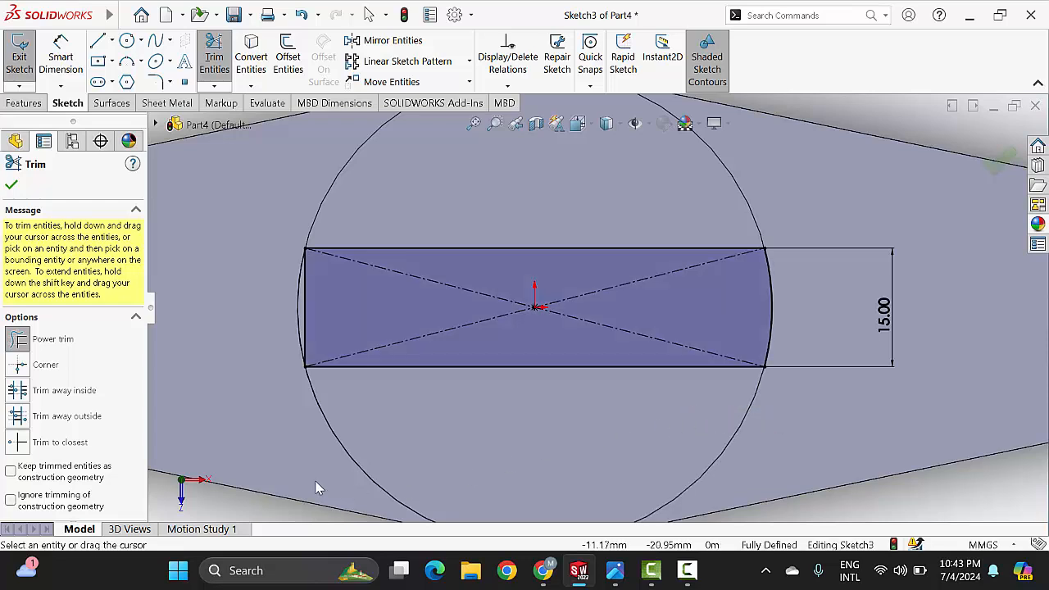
pyautogui.scroll(-2, 316, 295)
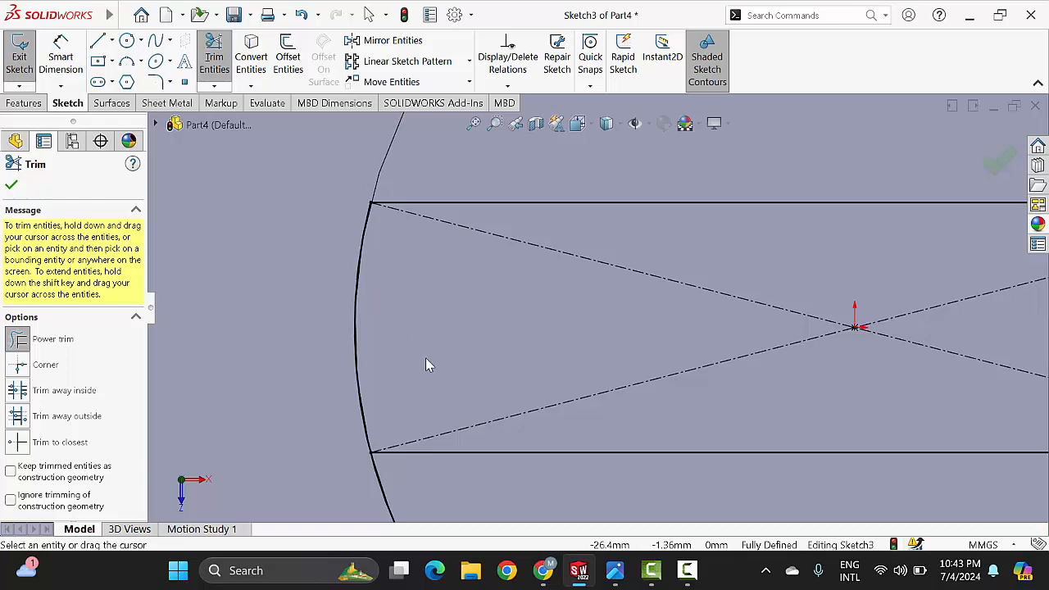
pyautogui.press('f')
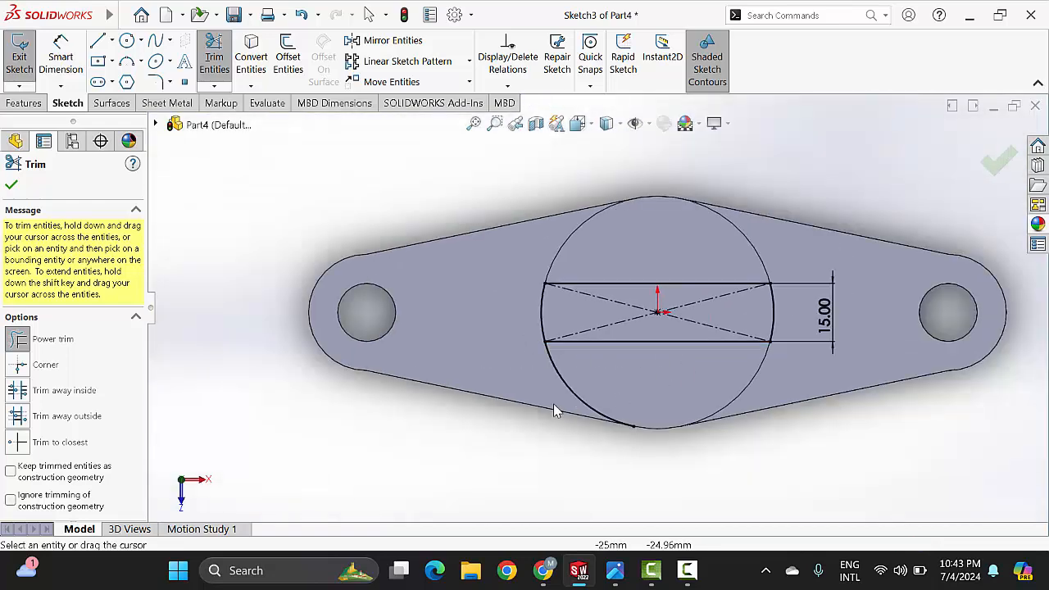
pyautogui.moveTo(536, 394); pyautogui.dragTo(587, 382)
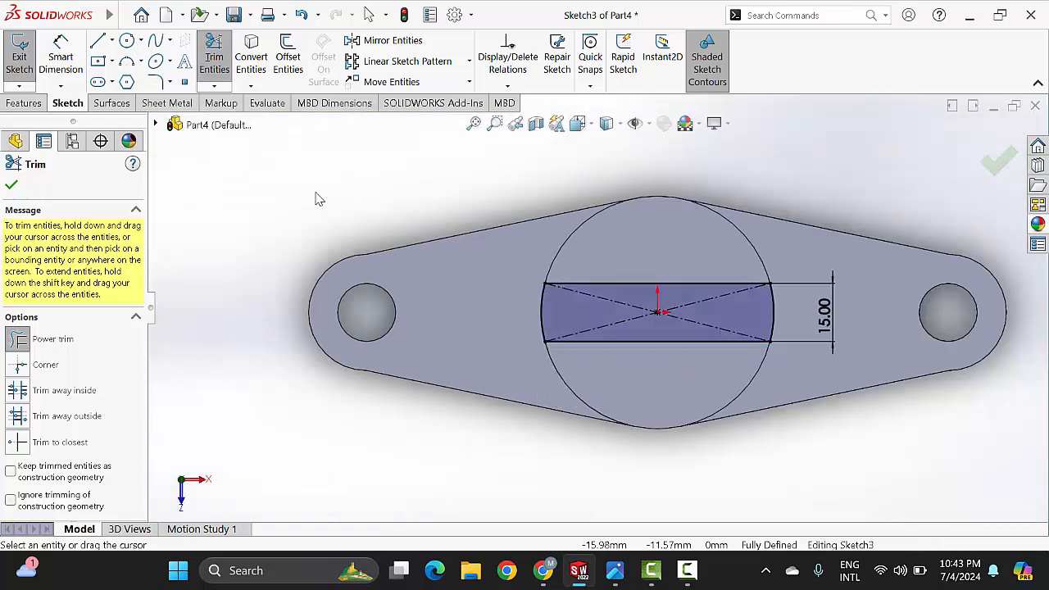
pyautogui.click(12, 187)
pyautogui.scroll(2, 678, 343)
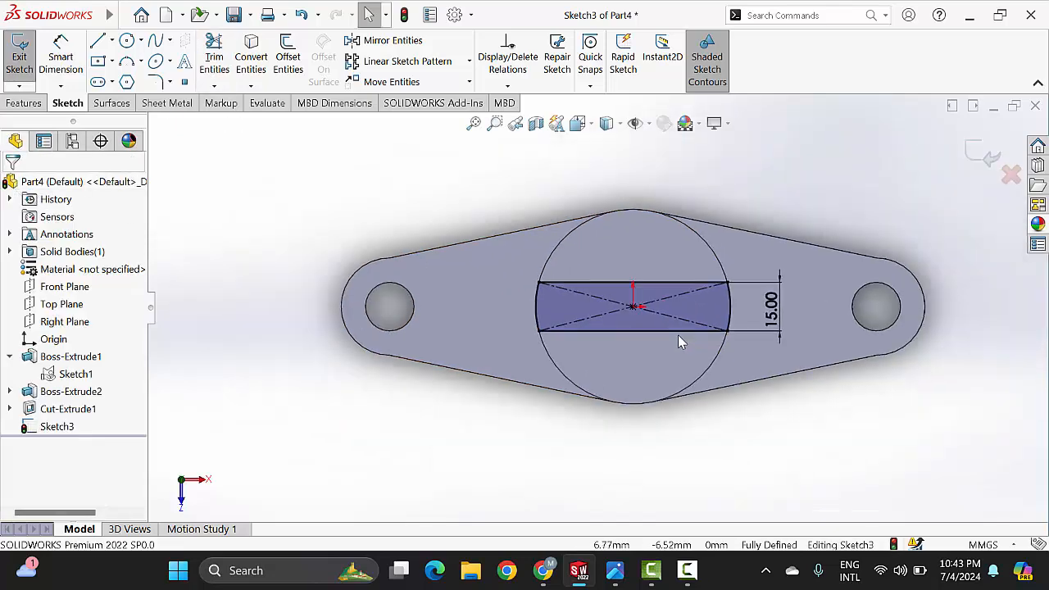
# Step: Extrude-cut the slot profile through the central cylinder with the Up To Surface end condition, ending at the base plate's top face
pyautogui.click(37, 105)
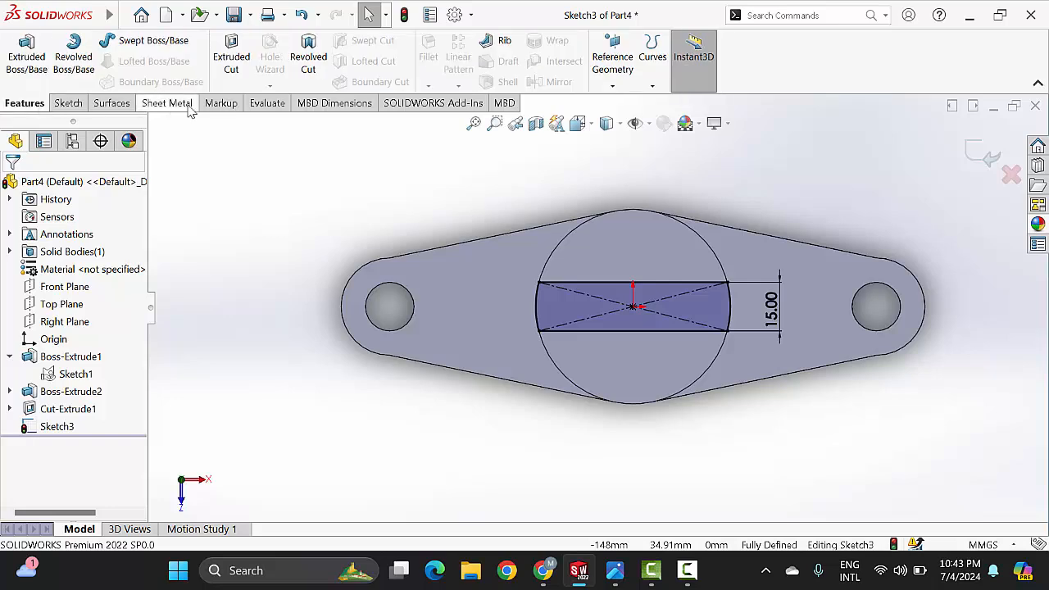
pyautogui.click(232, 62)
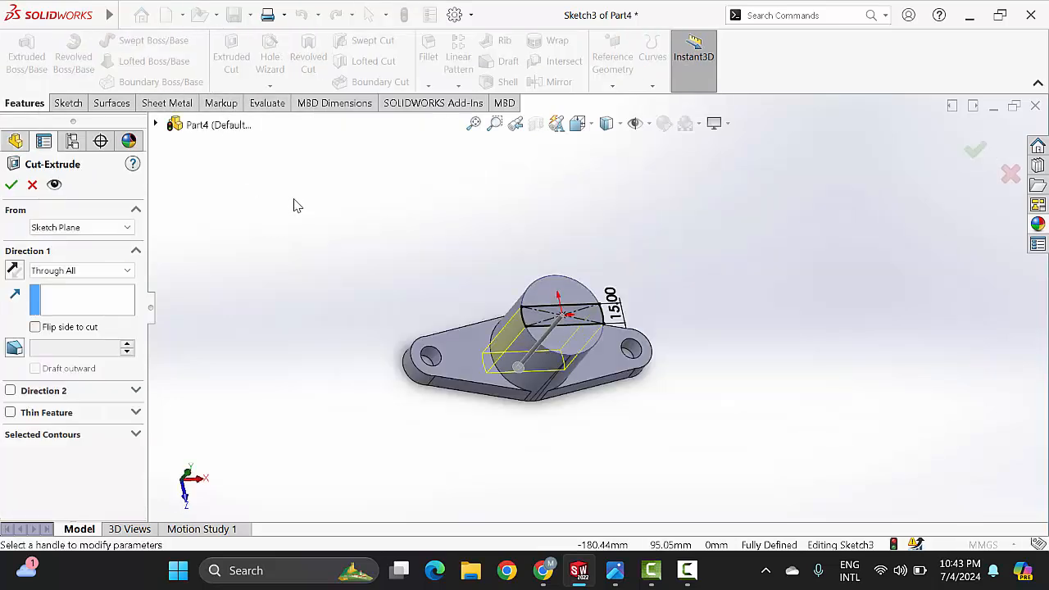
pyautogui.click(112, 276)
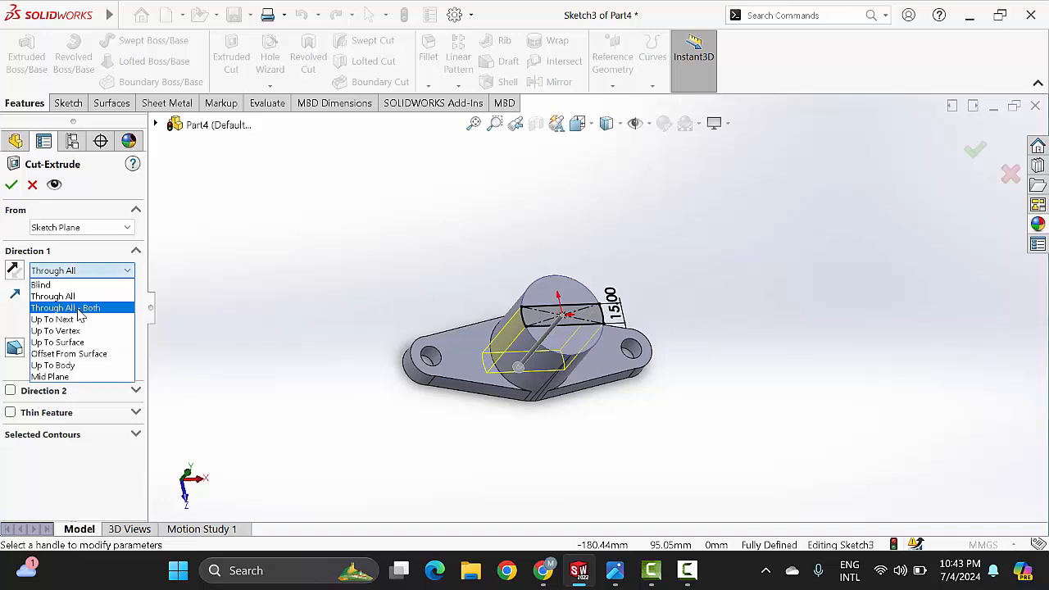
pyautogui.click(615, 570)
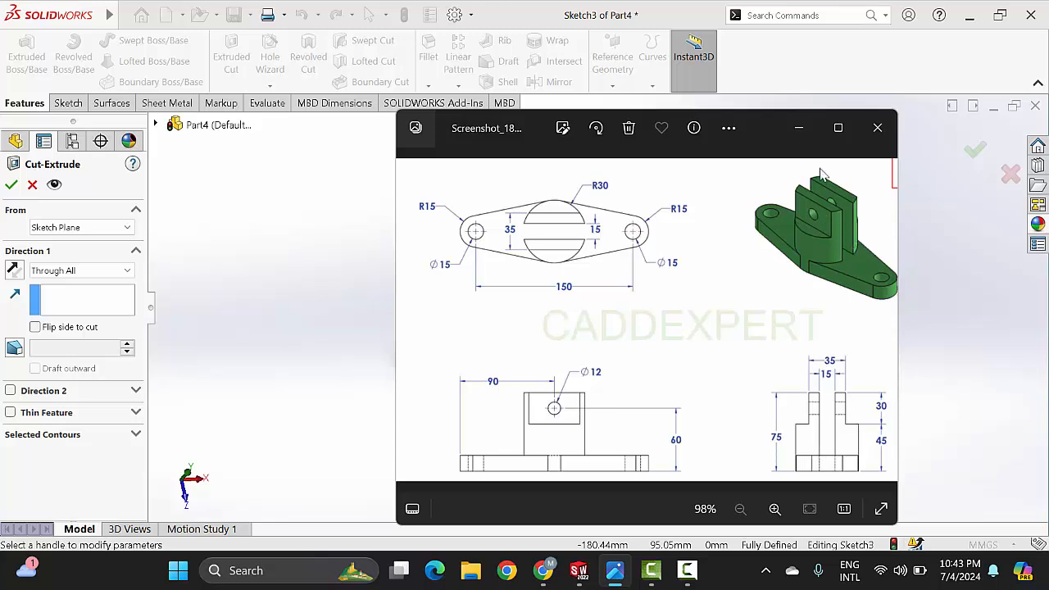
pyautogui.click(799, 127)
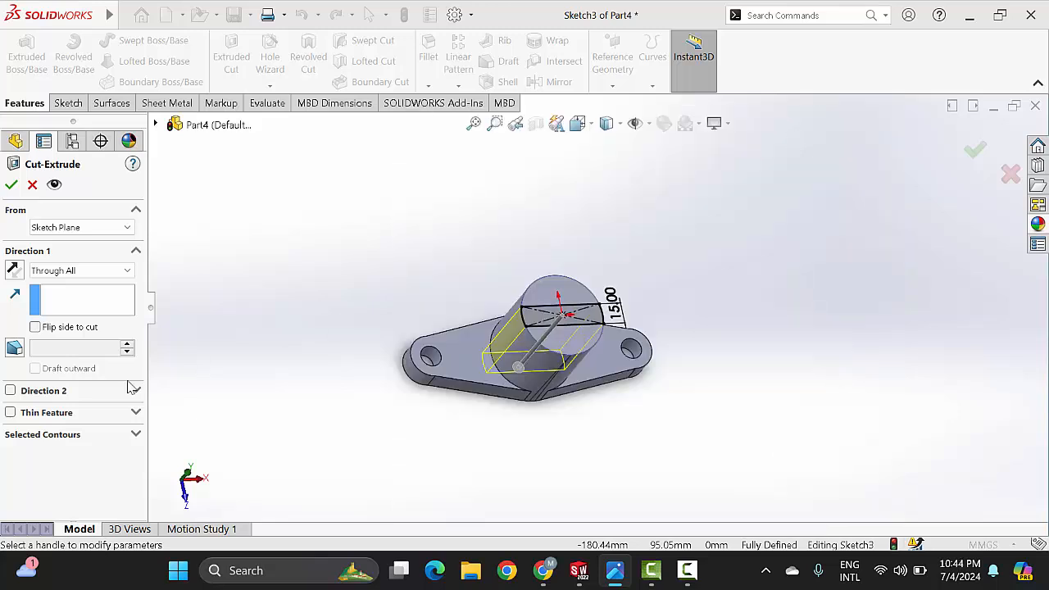
pyautogui.click(96, 277)
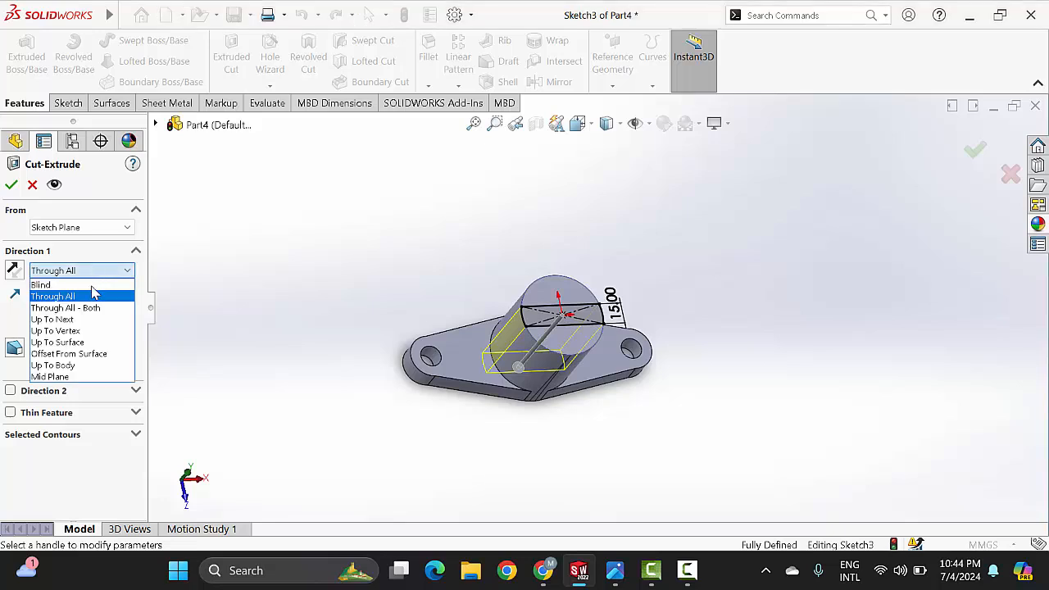
pyautogui.click(52, 343)
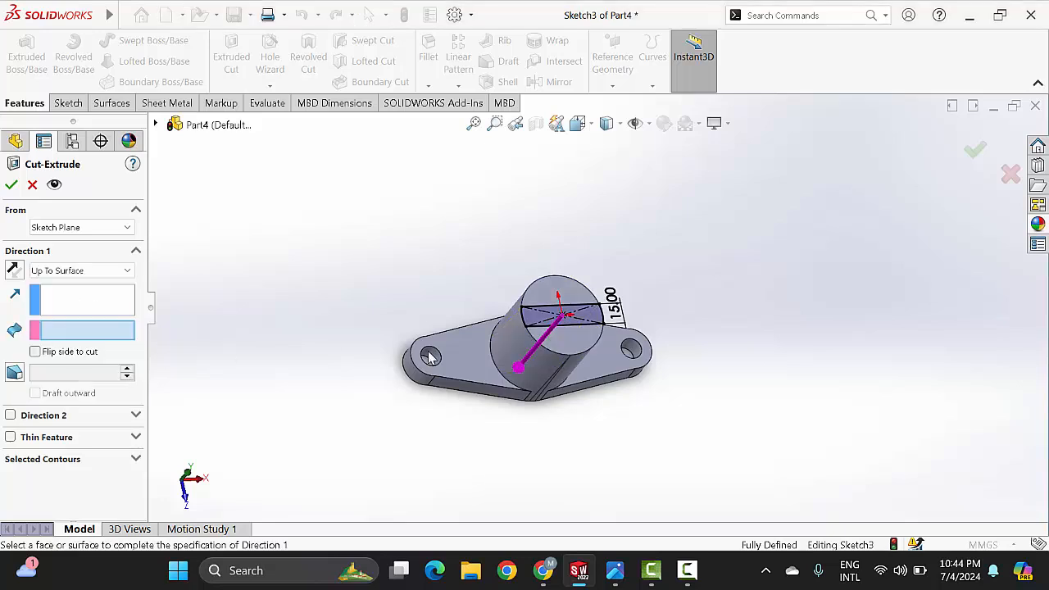
pyautogui.moveTo(584, 344); pyautogui.dragTo(672, 394, button='middle')
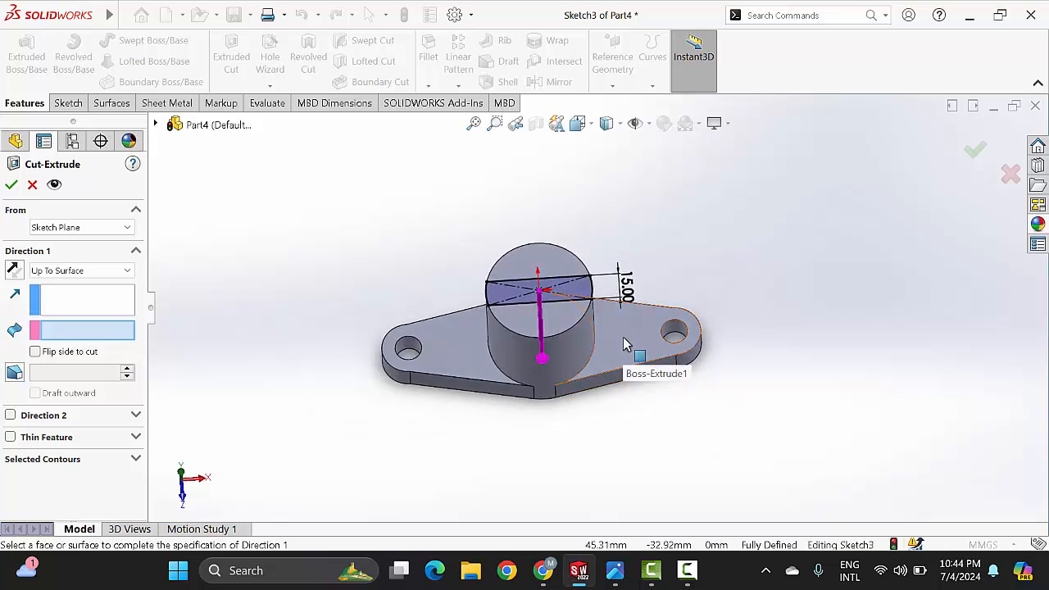
pyautogui.click(624, 346)
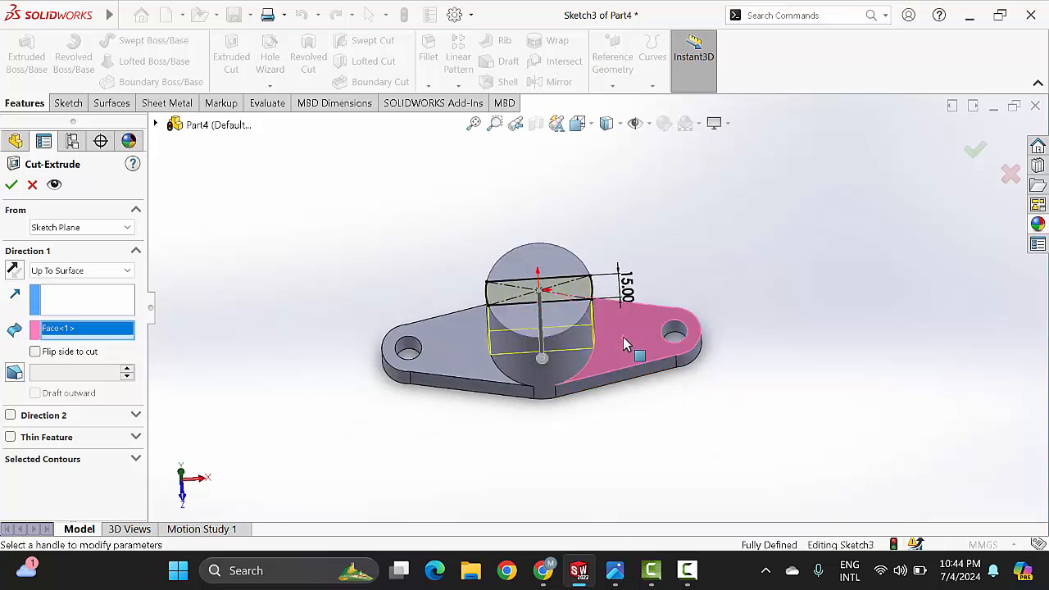
pyautogui.click(11, 187)
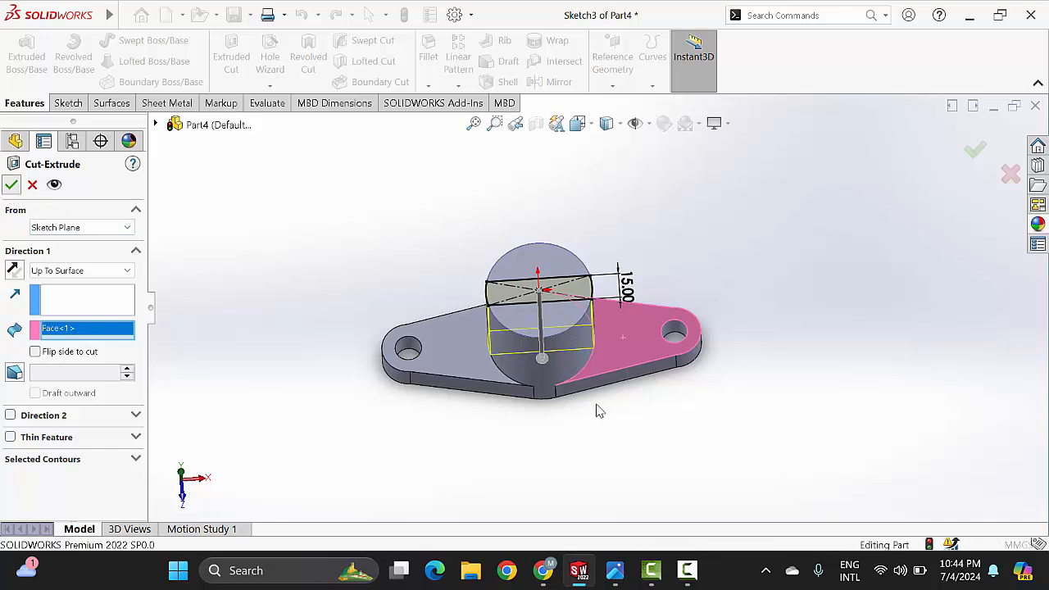
pyautogui.click(627, 384)
# Step: Start a sketch on the rear cylinder half's top face and draw a horizontal line about 44.8 mm long between two points on its arc
pyautogui.scroll(-2, 625, 347)
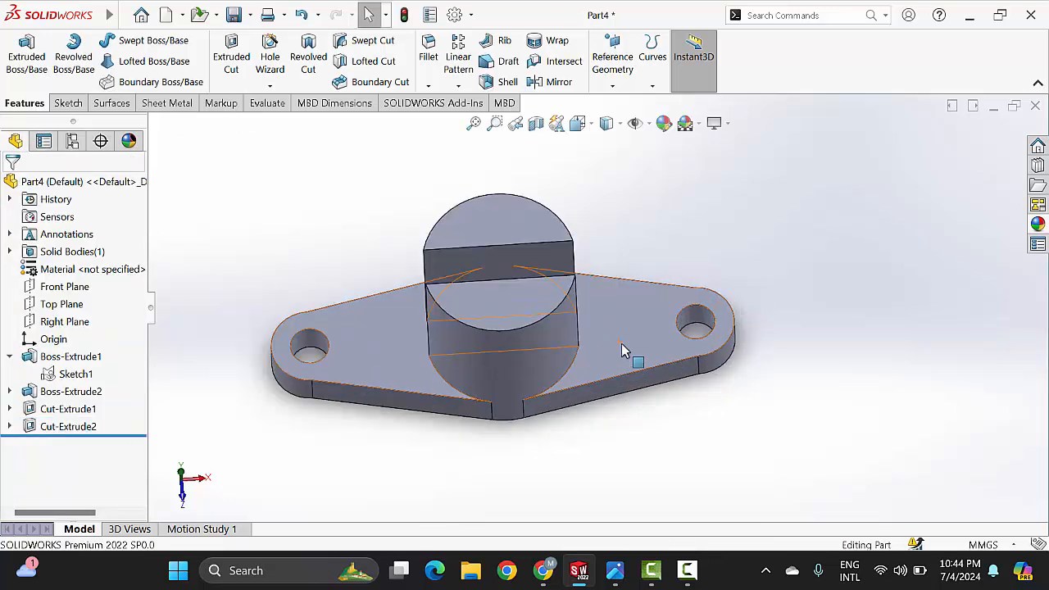
pyautogui.scroll(2, 629, 353)
pyautogui.moveTo(656, 388); pyautogui.dragTo(660, 337, button='middle')
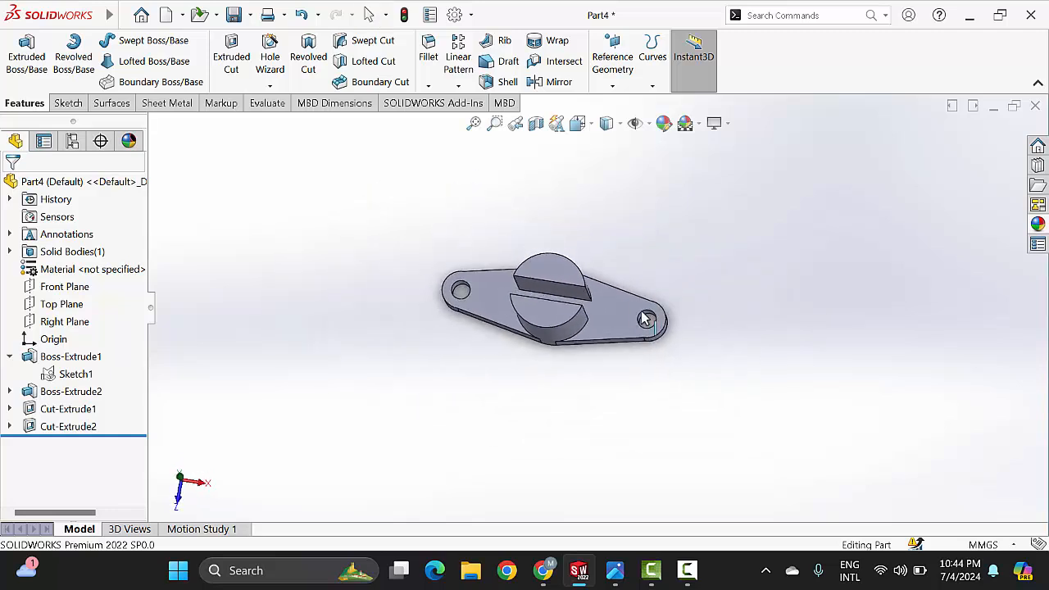
pyautogui.click(615, 572)
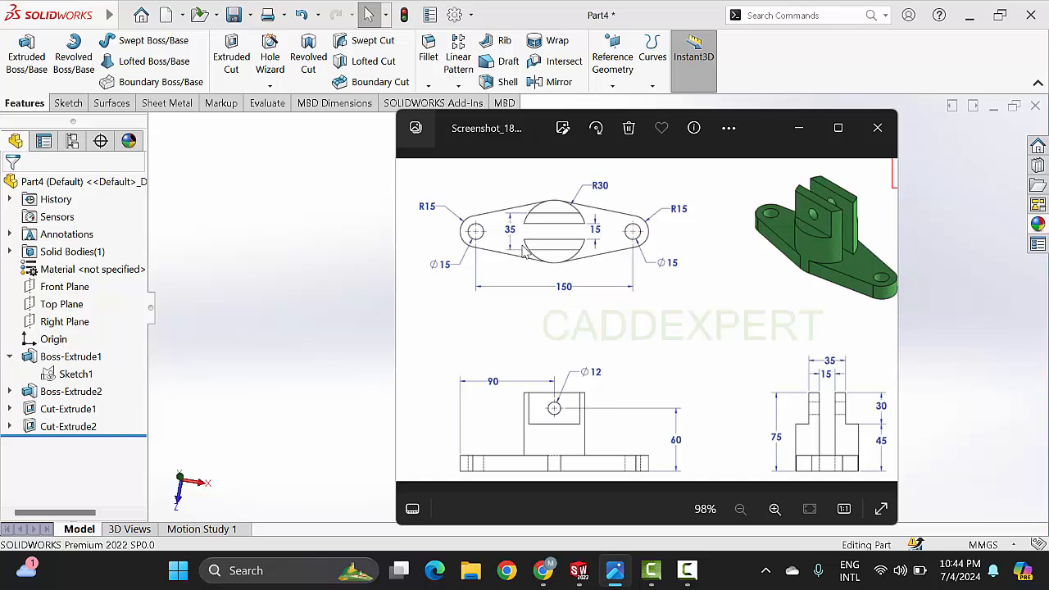
pyautogui.click(801, 129)
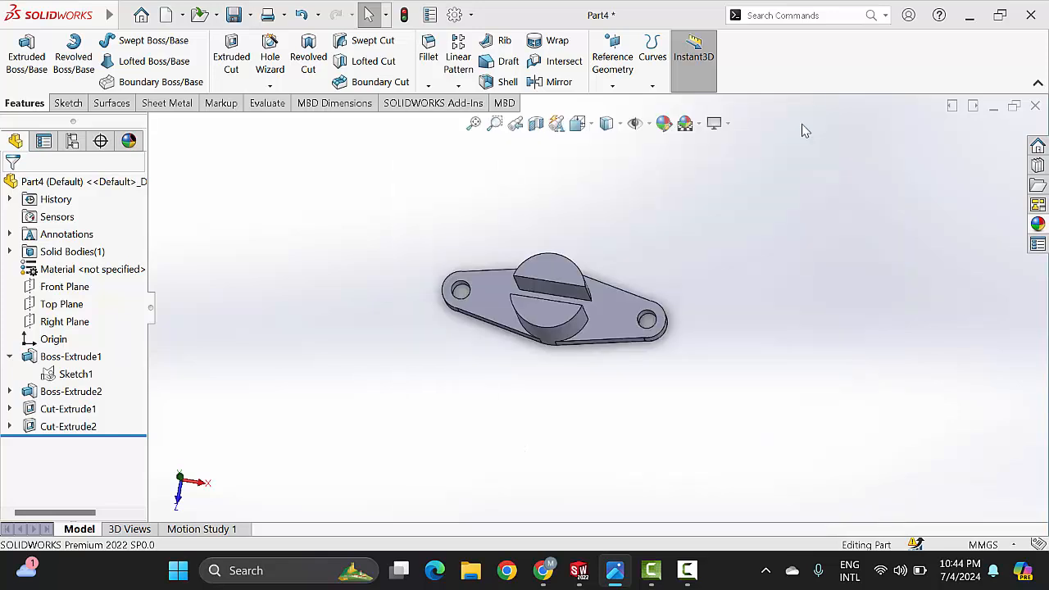
pyautogui.click(564, 273)
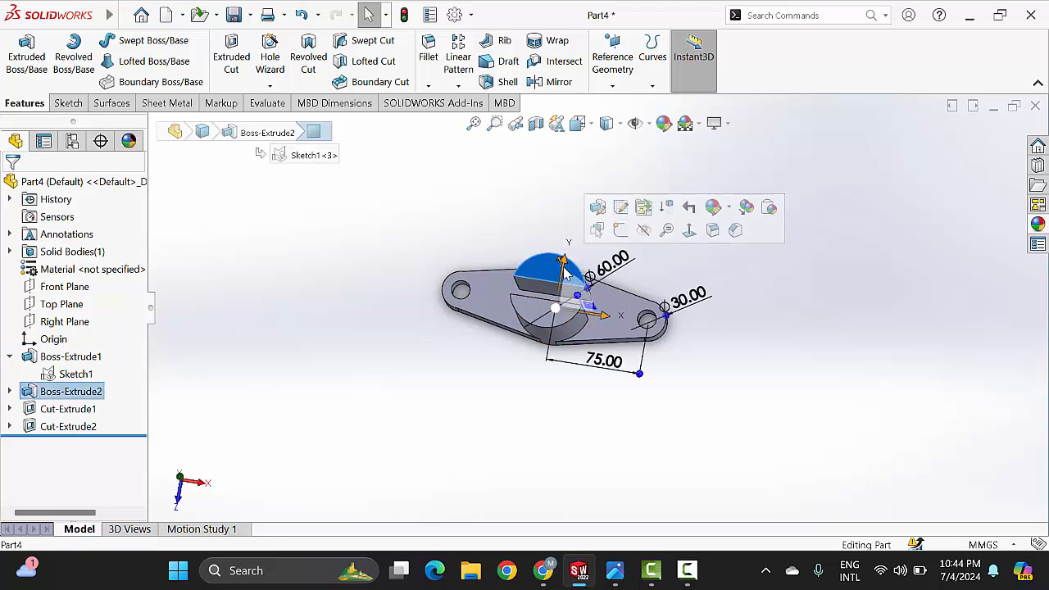
pyautogui.click(622, 232)
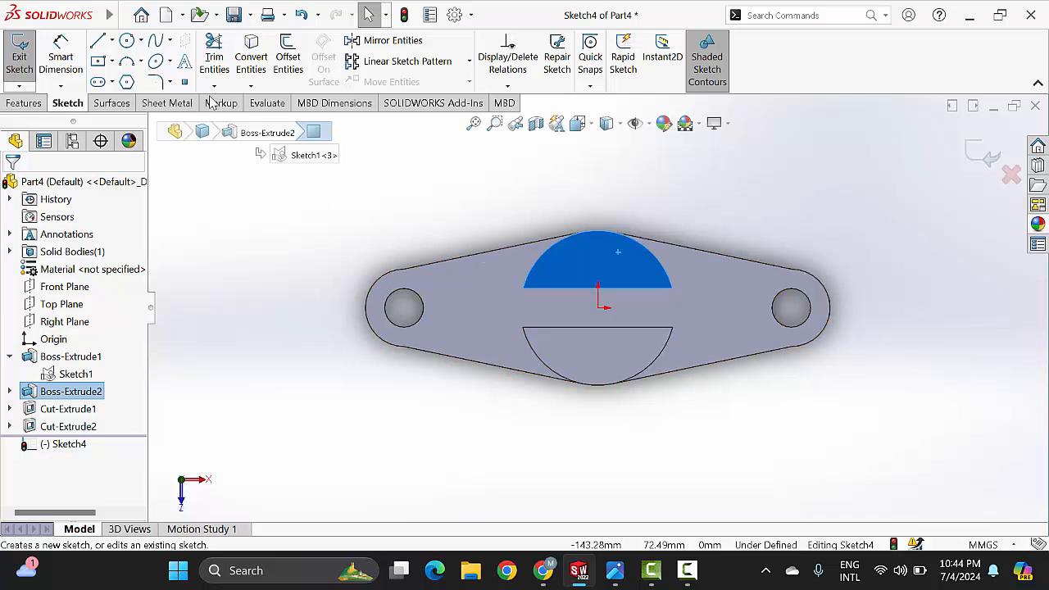
pyautogui.click(100, 43)
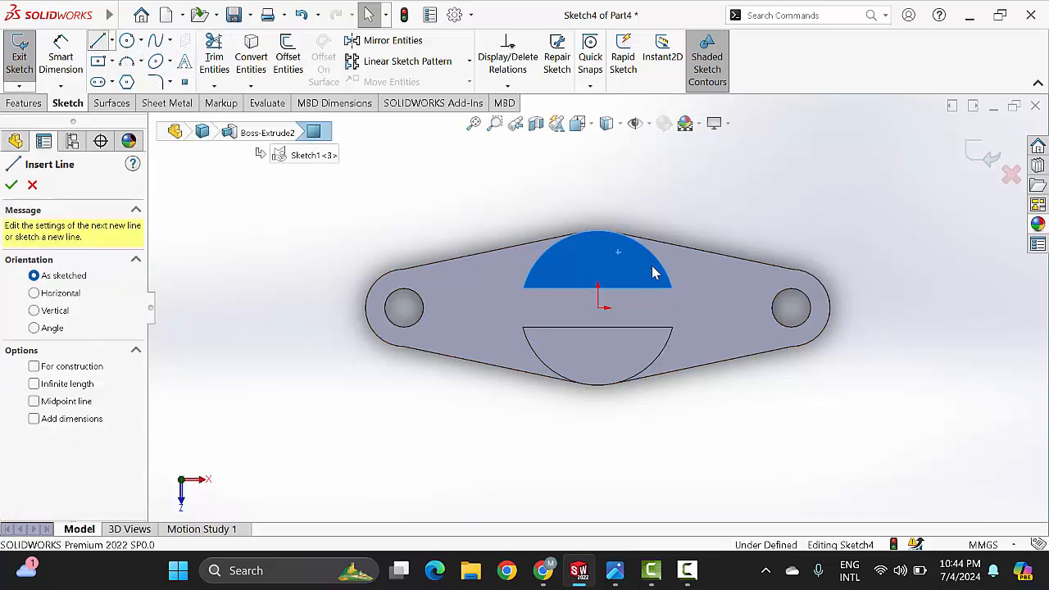
pyautogui.click(538, 256)
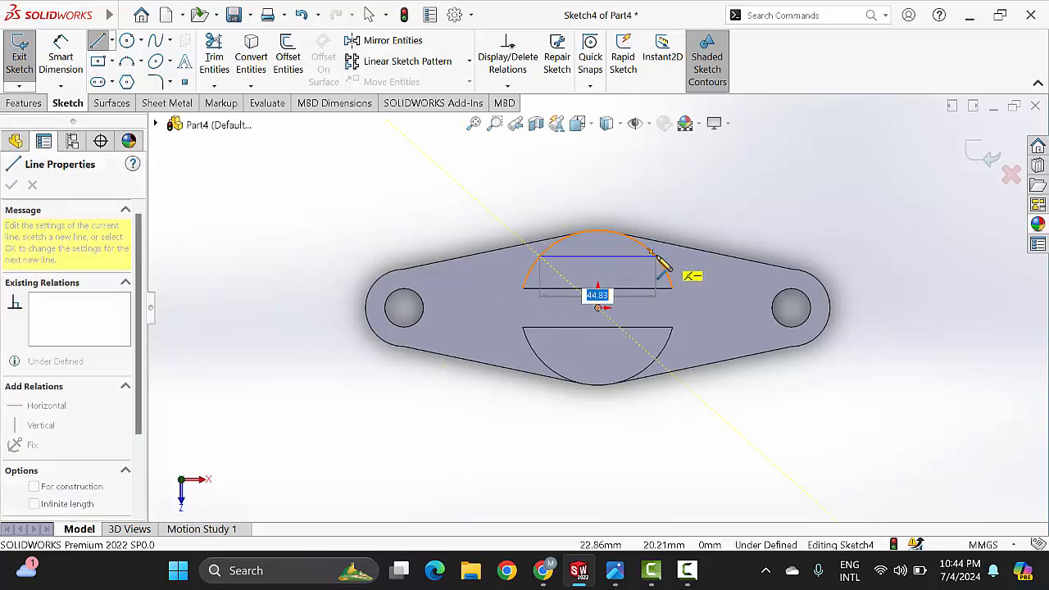
pyautogui.click(655, 257)
pyautogui.rightClick(716, 215)
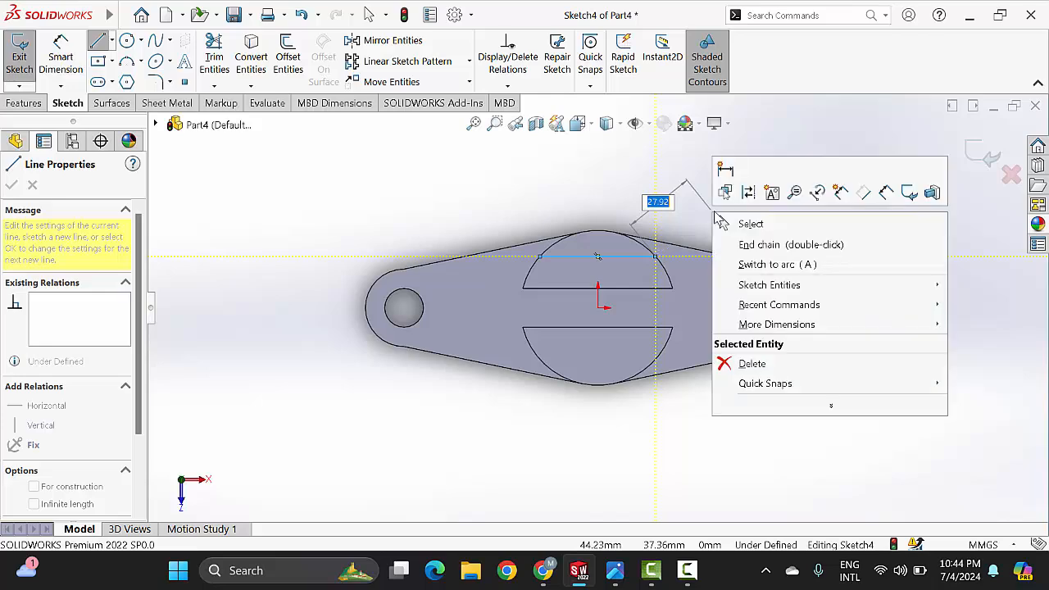
pyautogui.click(725, 223)
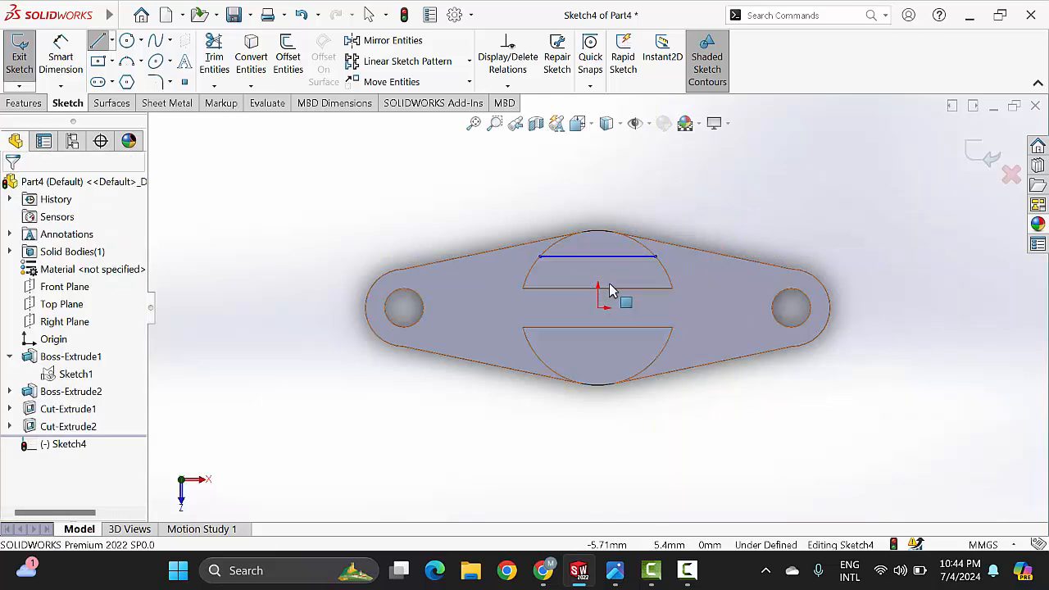
# Step: Dimension the vertical distance from the origin to the horizontal line and set it to 17.5 mm
pyautogui.click(620, 575)
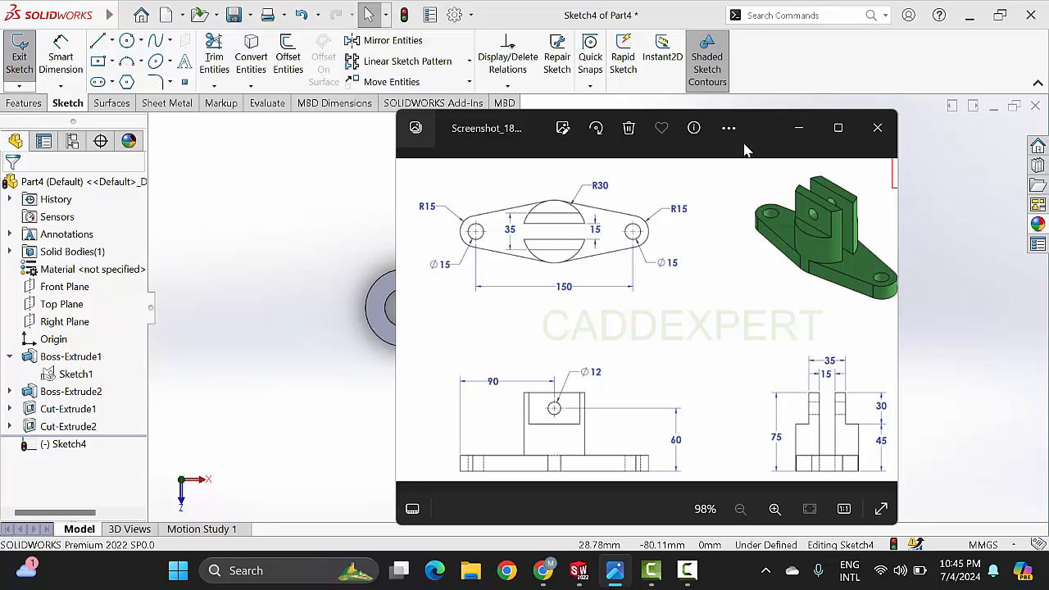
pyautogui.click(795, 130)
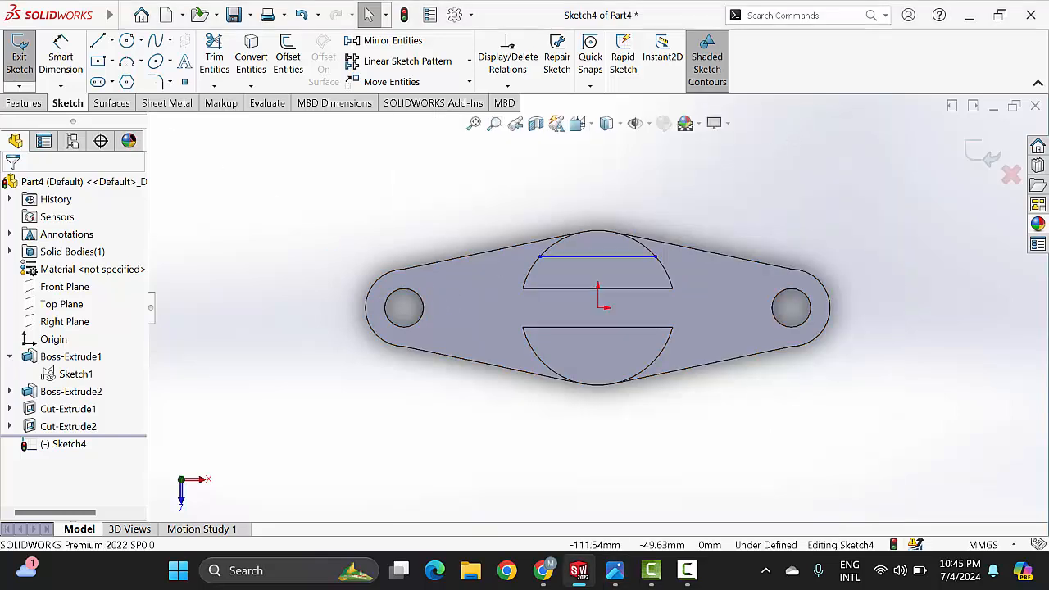
pyautogui.click(60, 57)
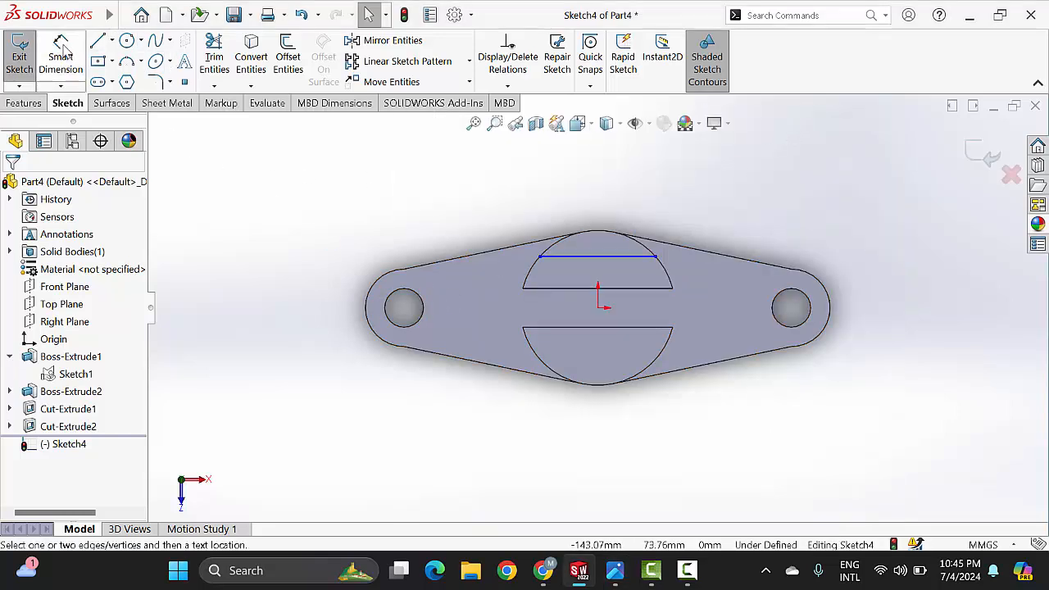
pyautogui.click(599, 310)
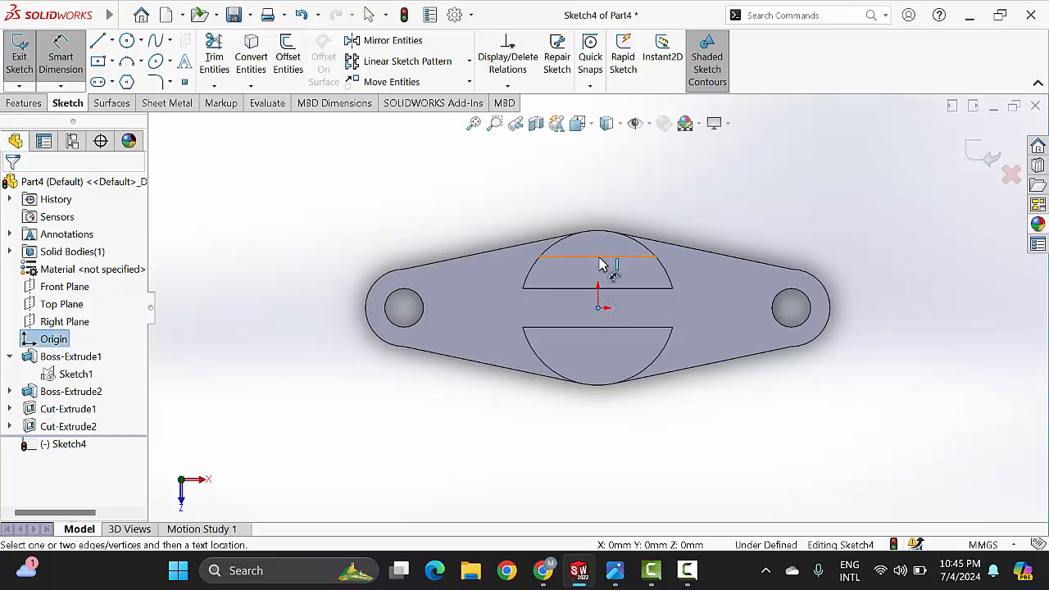
pyautogui.click(599, 263)
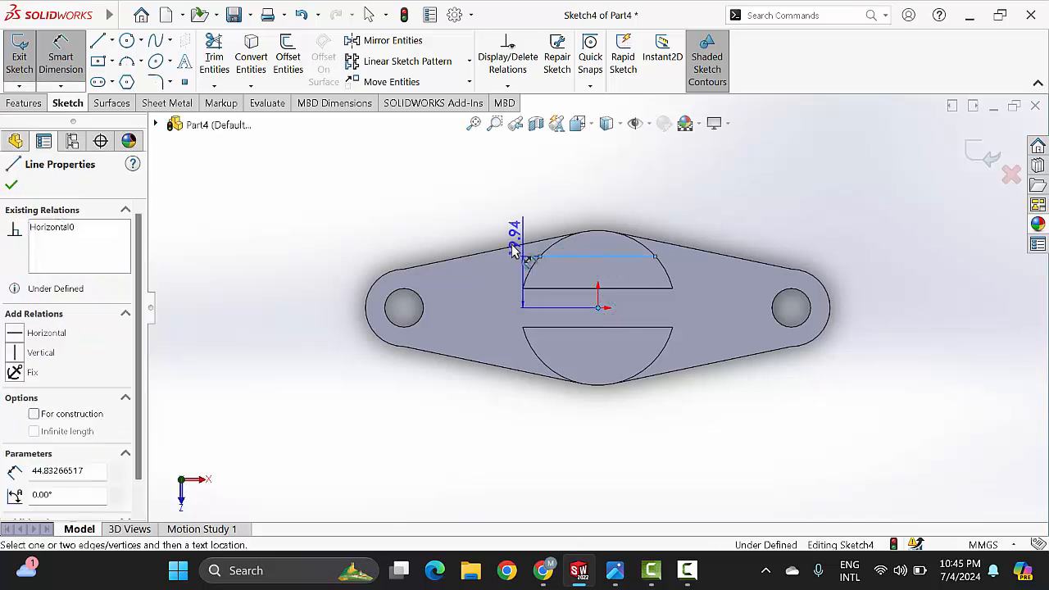
pyautogui.click(478, 293)
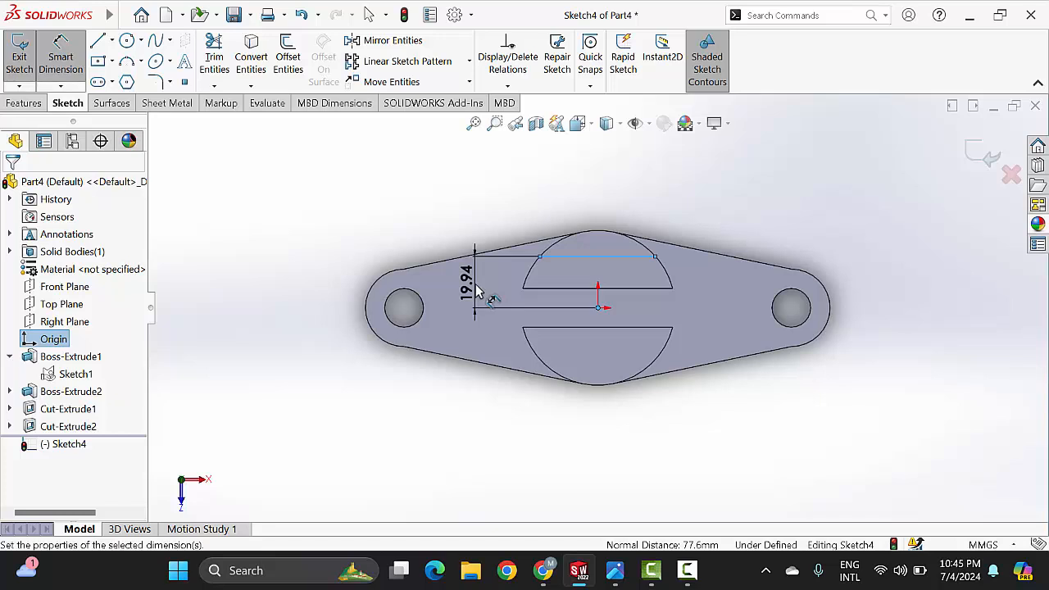
pyautogui.write('17')
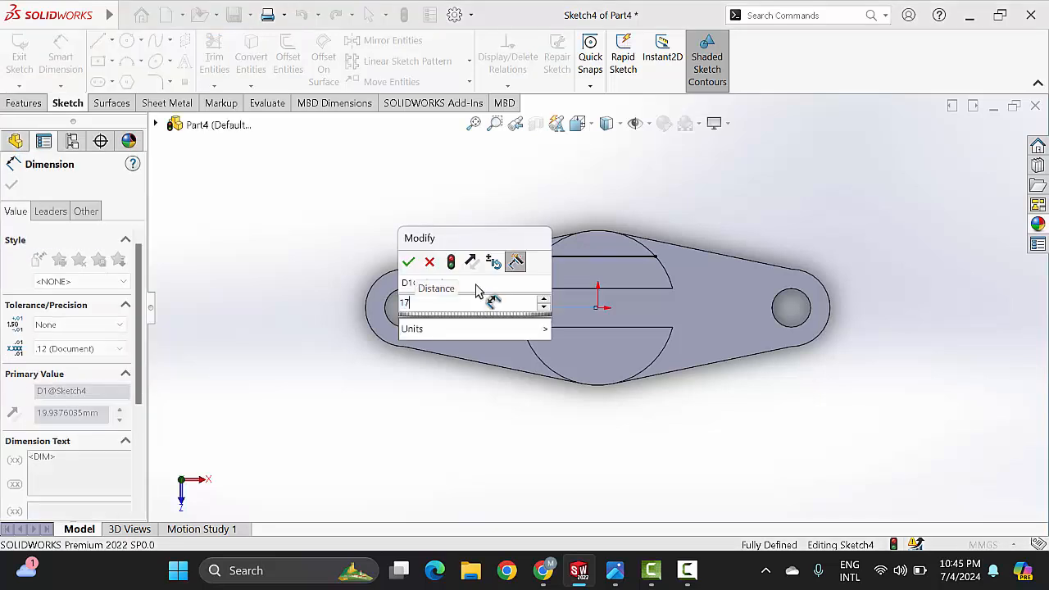
pyautogui.write('.5')
pyautogui.press('Return')
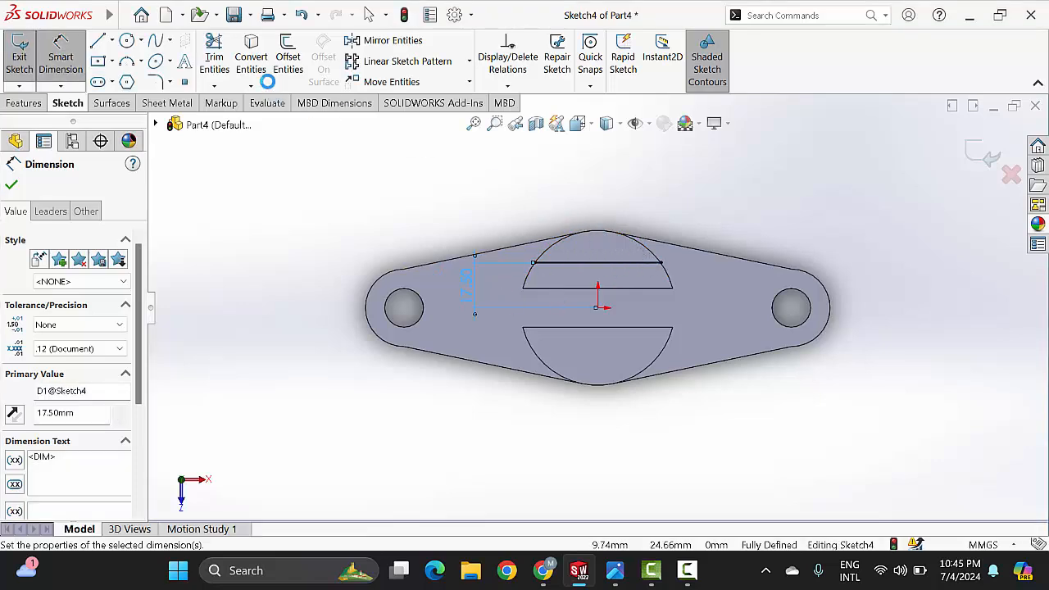
pyautogui.click(11, 188)
pyautogui.press('Escape')
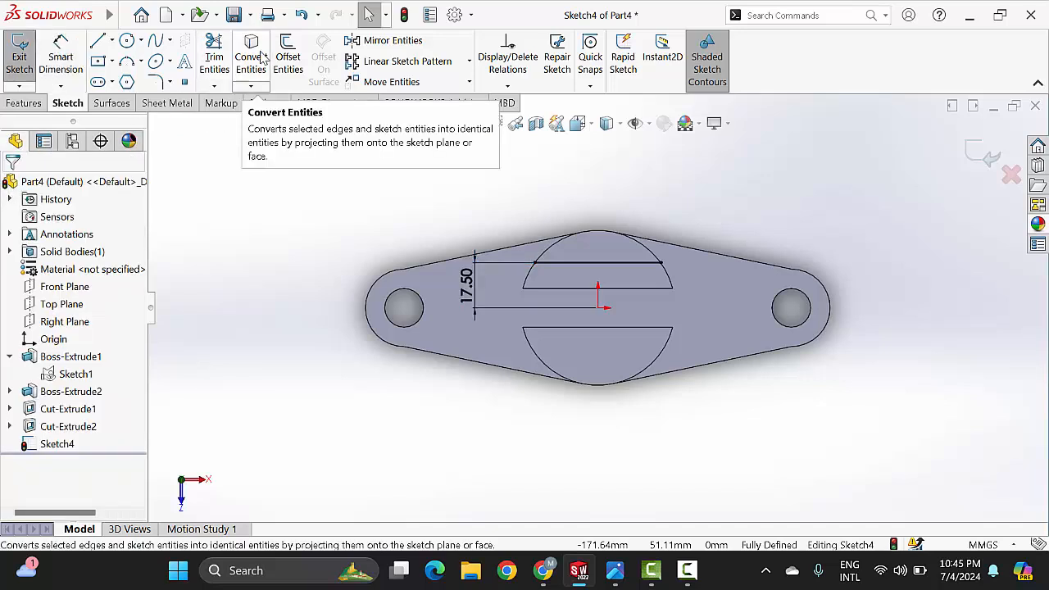
# Step: Convert the curved outer edge of the rear cylinder half into a sketch arc
pyautogui.click(261, 57)
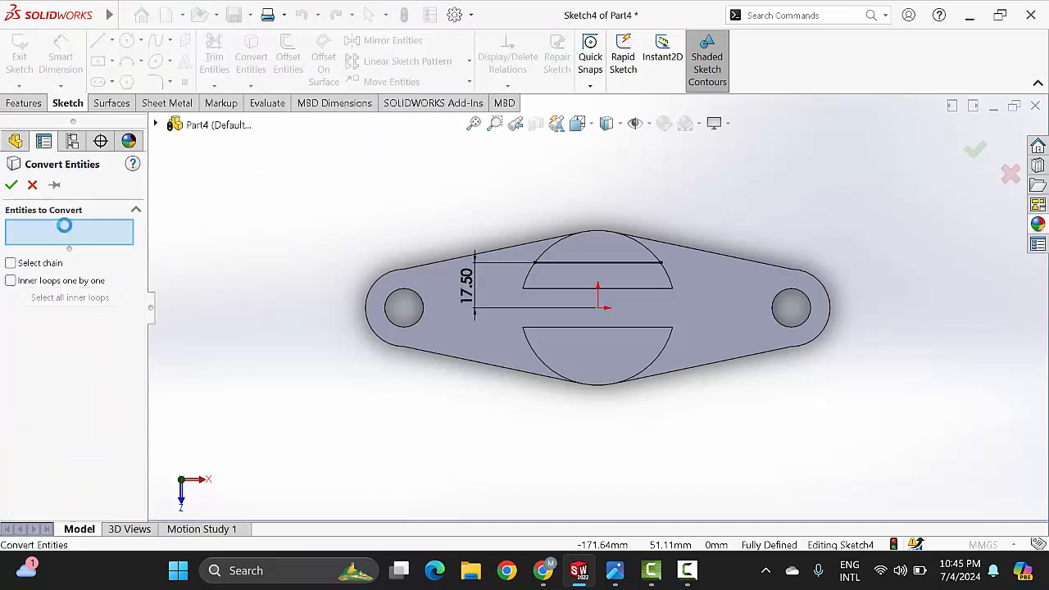
pyautogui.click(638, 246)
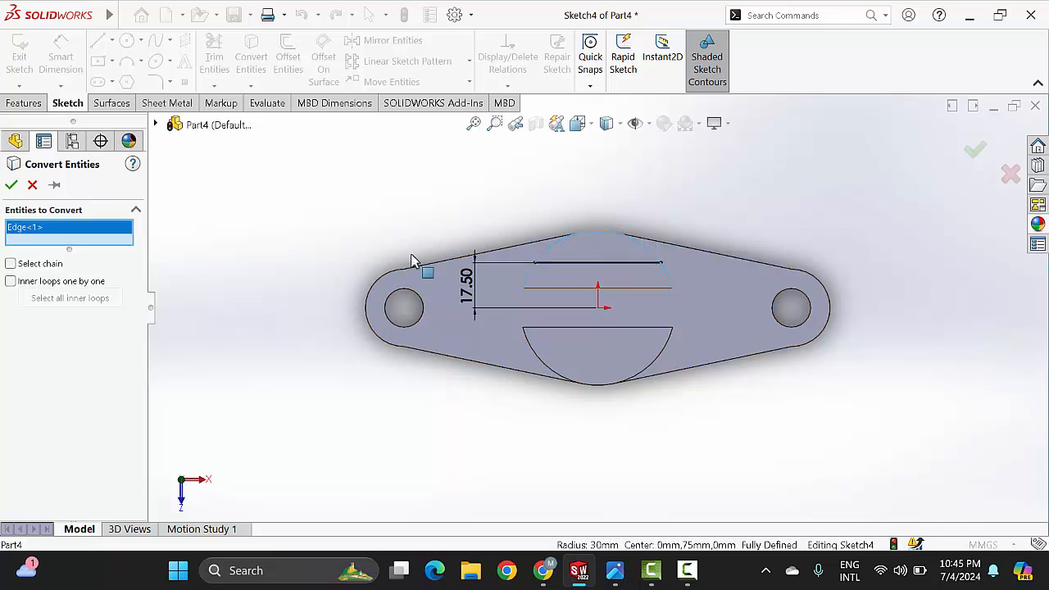
pyautogui.click(11, 185)
# Step: Power-trim both ends of the converted arc below the horizontal line, leaving a closed circular segment
pyautogui.scroll(-2, 593, 281)
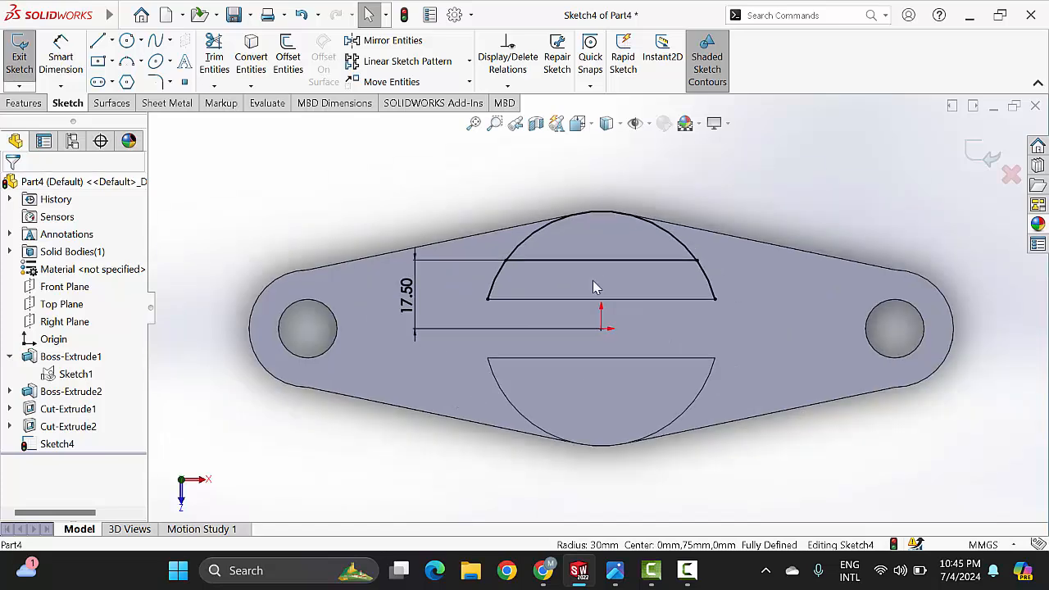
pyautogui.click(217, 62)
pyautogui.moveTo(474, 280); pyautogui.dragTo(495, 279)
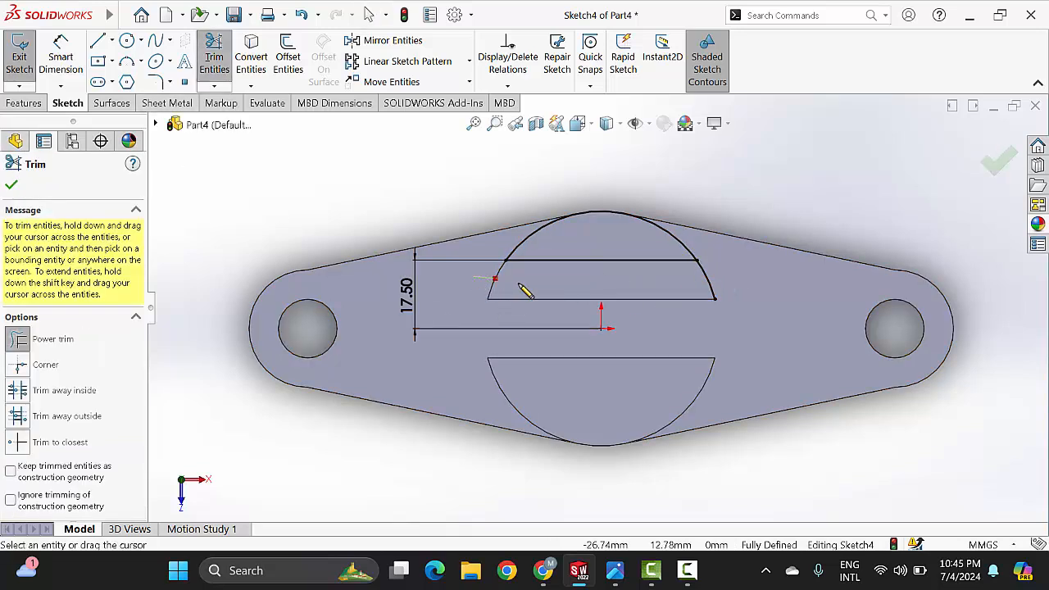
pyautogui.moveTo(684, 282); pyautogui.dragTo(736, 269)
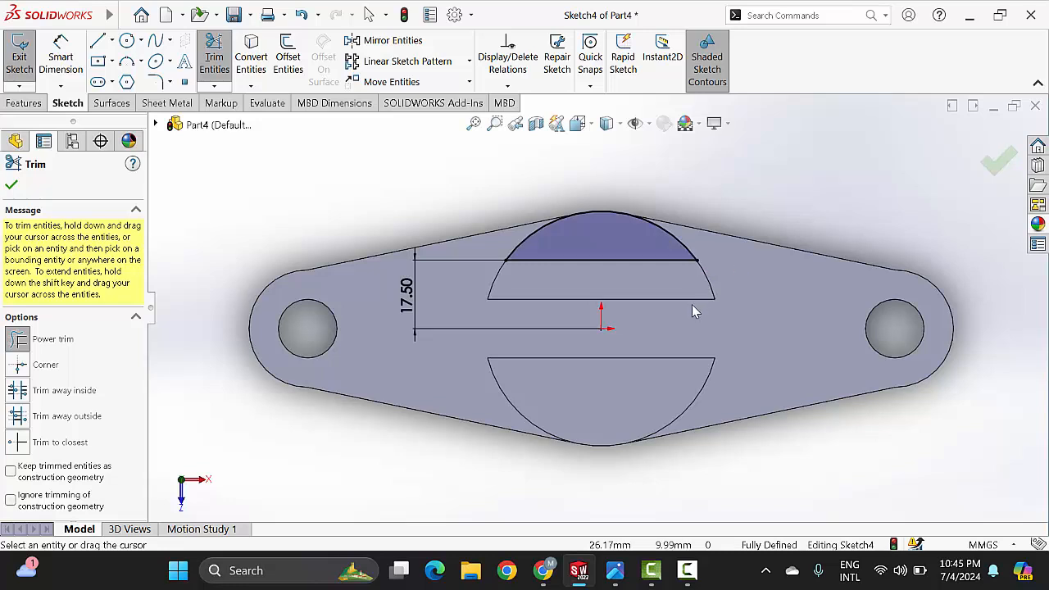
pyautogui.scroll(2, 672, 320)
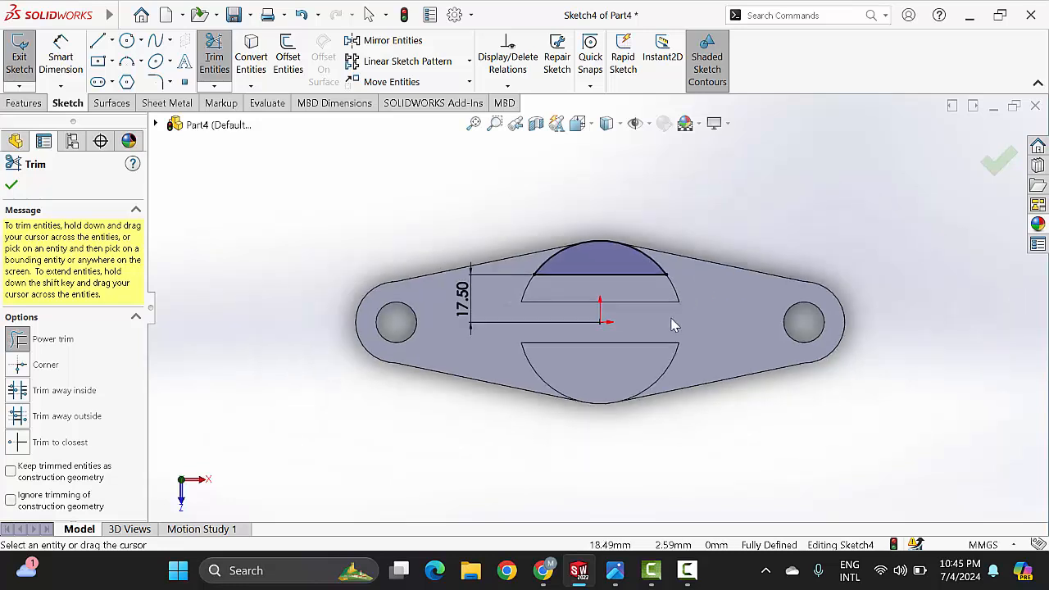
# Step: Draw a horizontal construction centerline about 36.9 mm long, starting at the origin and running toward the hole on the +X side
pyautogui.click(12, 187)
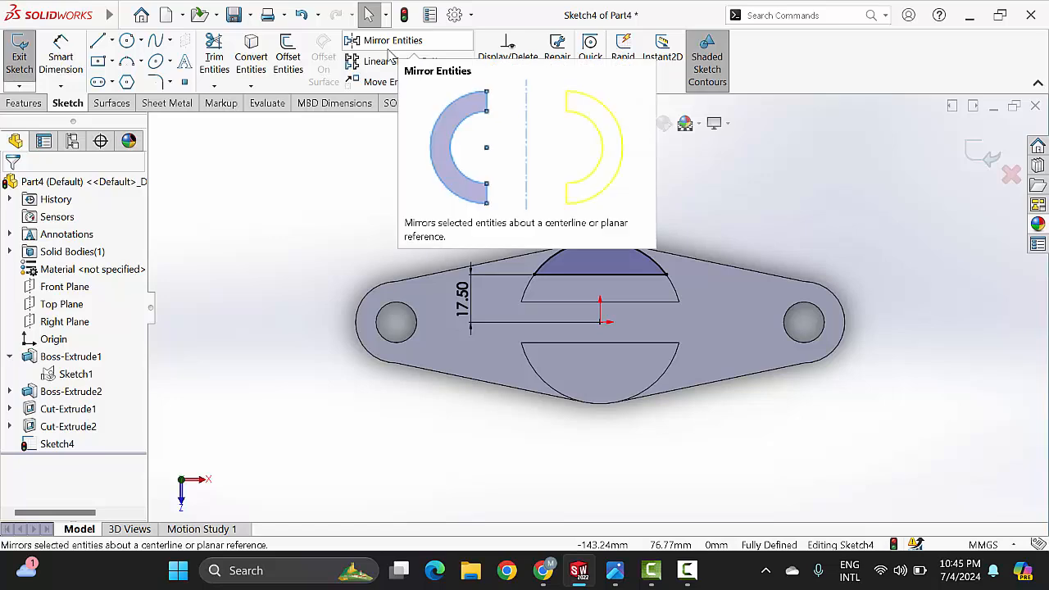
pyautogui.click(387, 41)
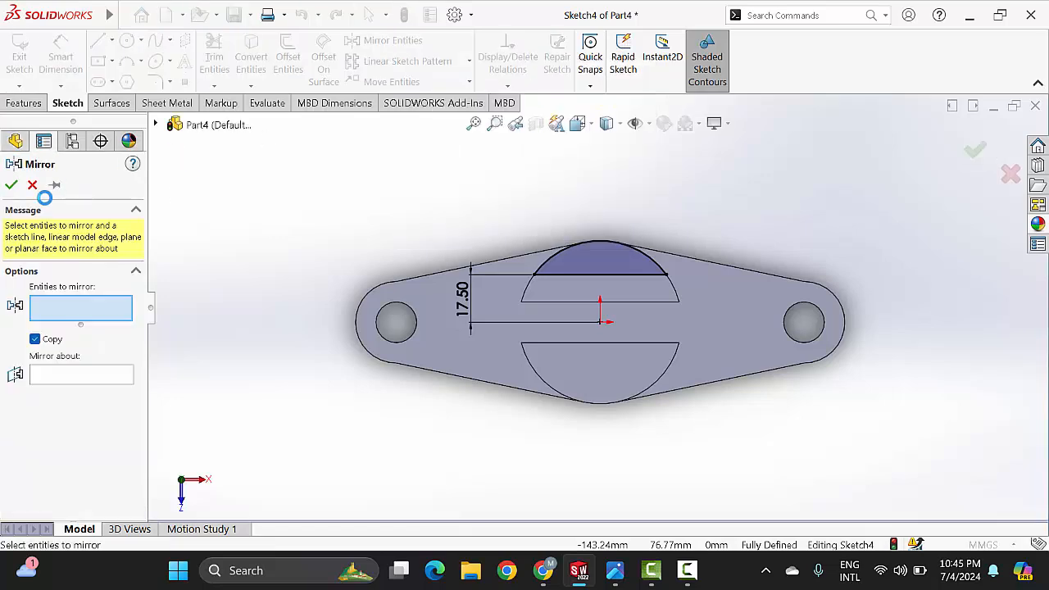
pyautogui.click(32, 186)
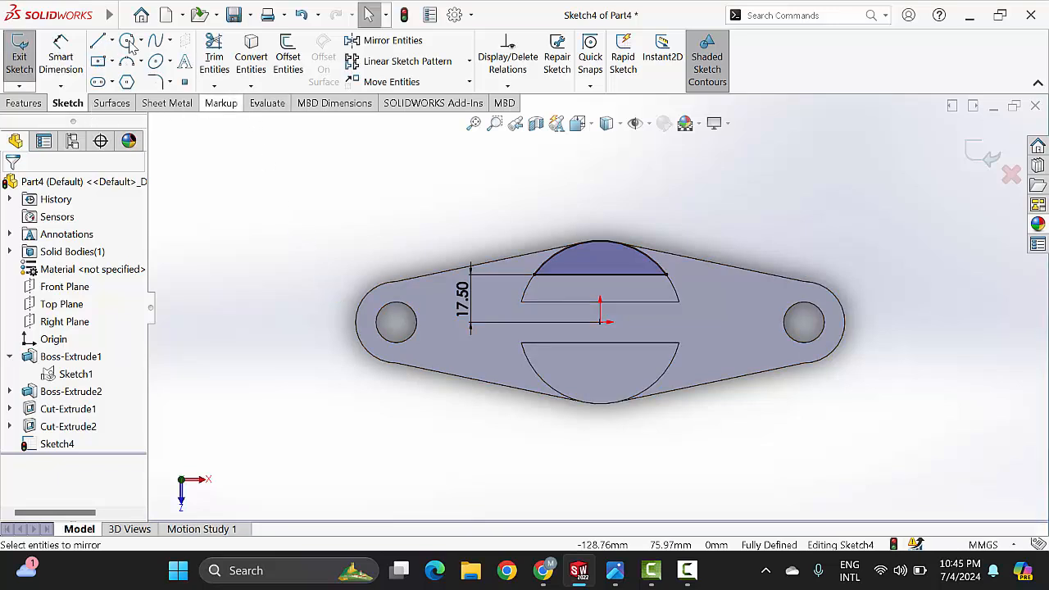
pyautogui.click(113, 41)
pyautogui.click(131, 80)
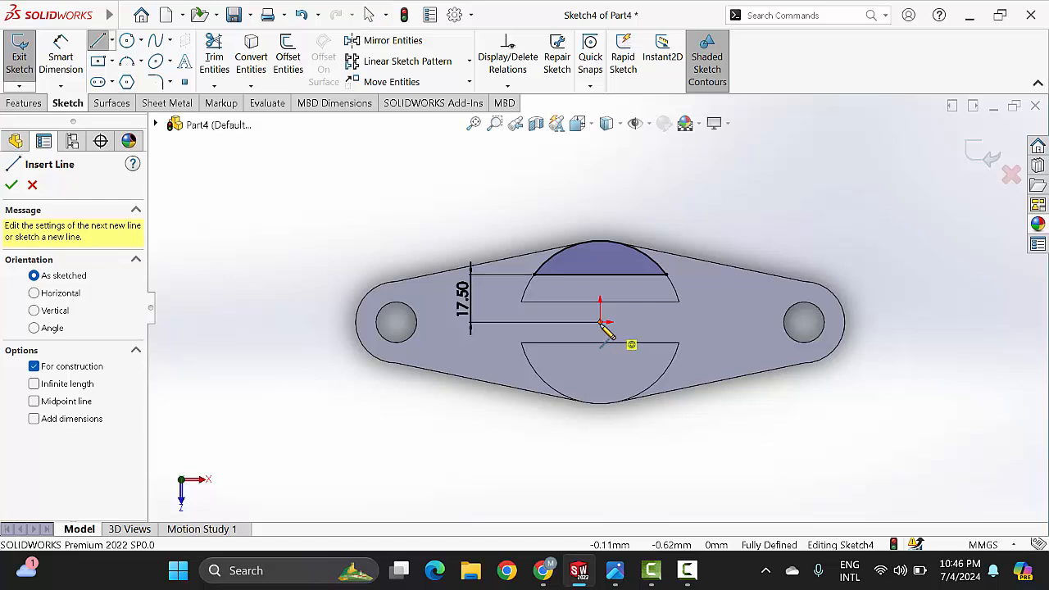
pyautogui.click(630, 342)
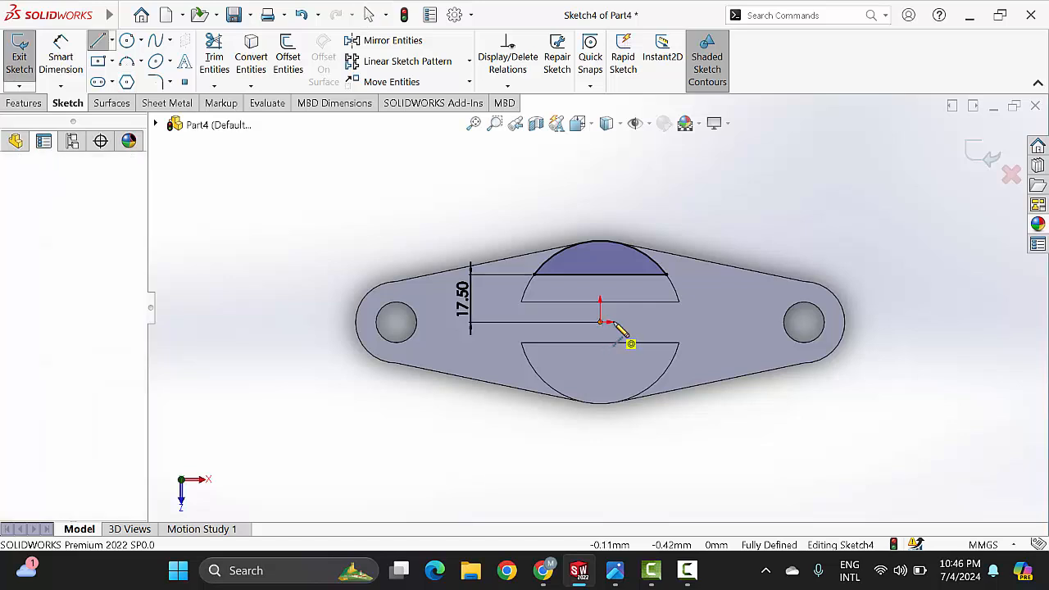
pyautogui.click(699, 324)
pyautogui.rightClick(738, 211)
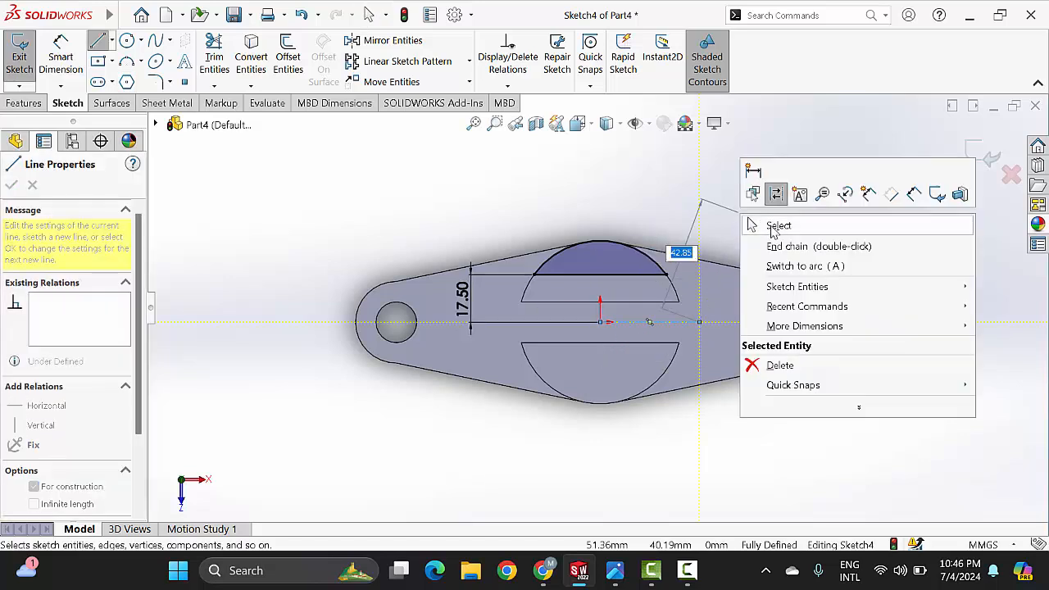
pyautogui.click(770, 227)
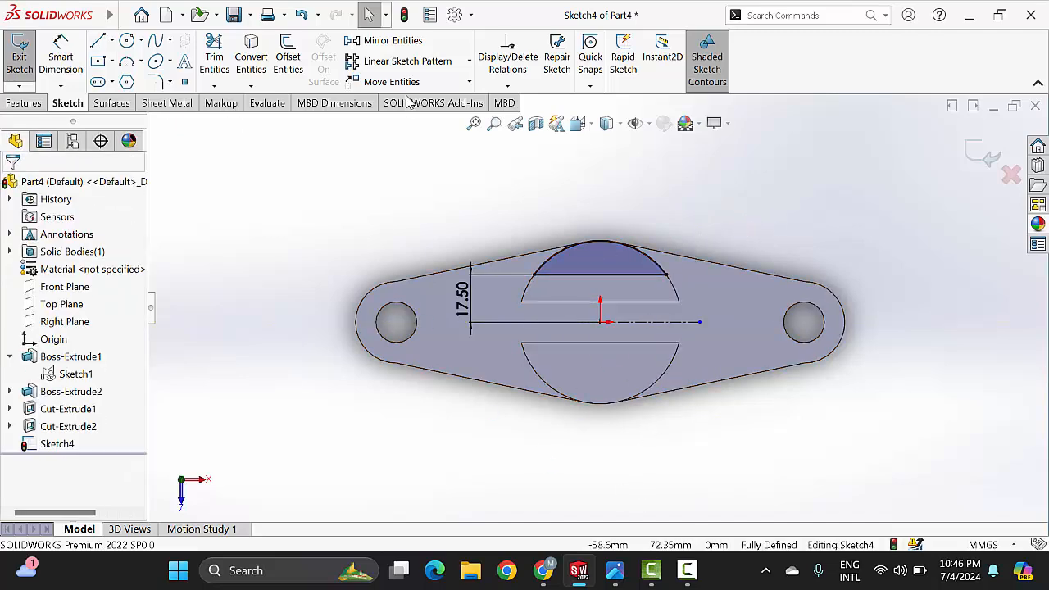
# Step: Mirror the segment's arc and horizontal line about the construction centerline, keeping the original as a copy
pyautogui.click(401, 41)
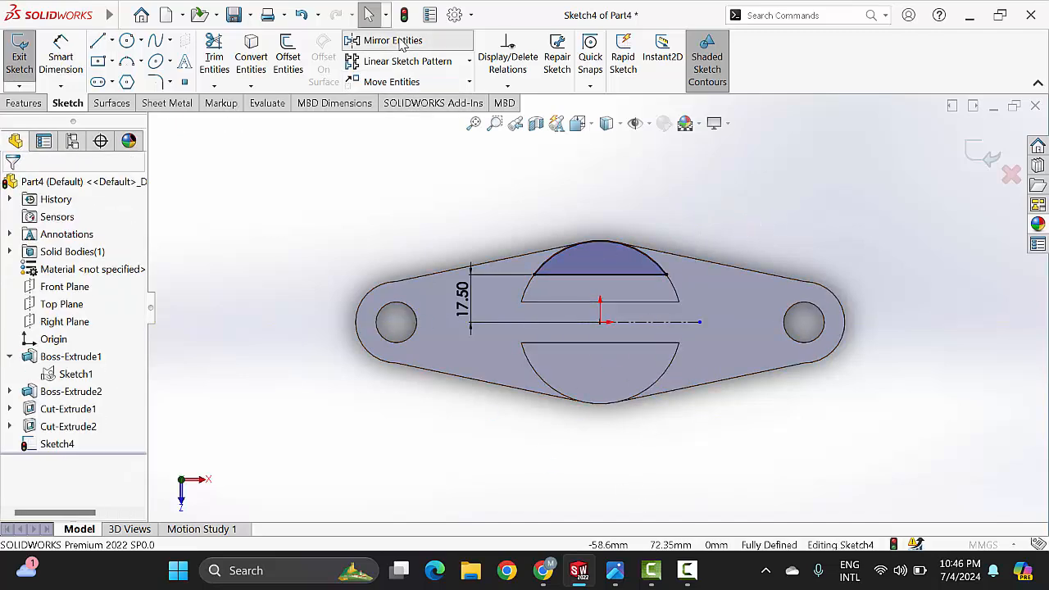
pyautogui.click(564, 258)
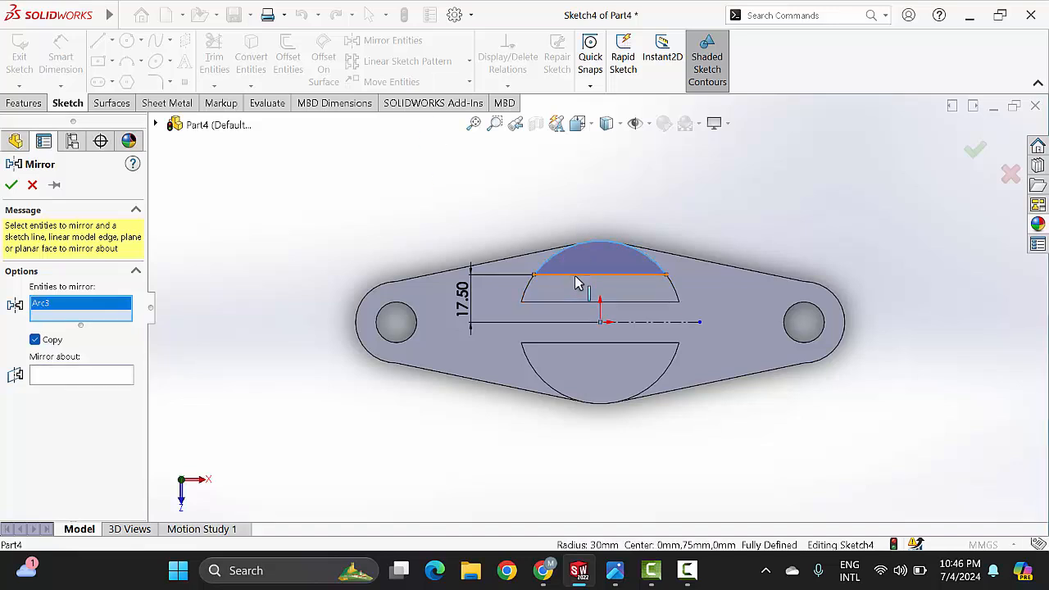
pyautogui.click(577, 280)
pyautogui.click(87, 390)
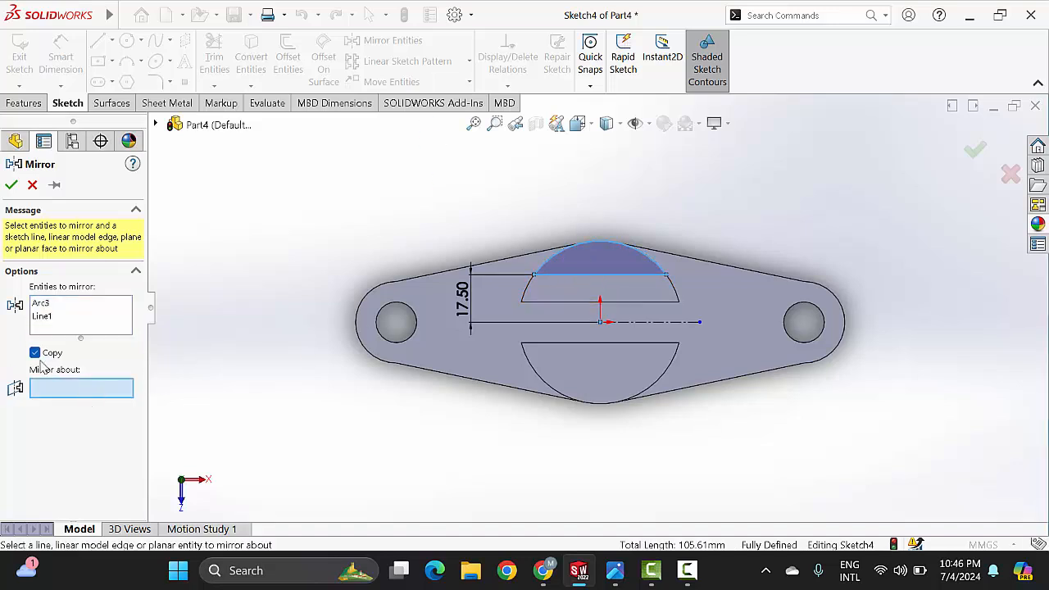
pyautogui.click(678, 323)
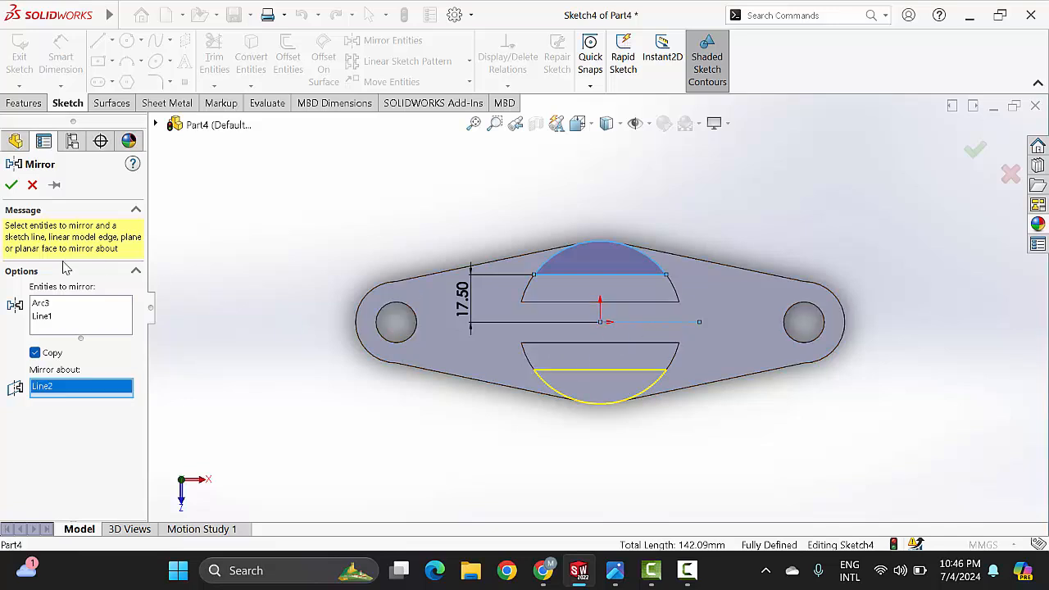
pyautogui.click(11, 187)
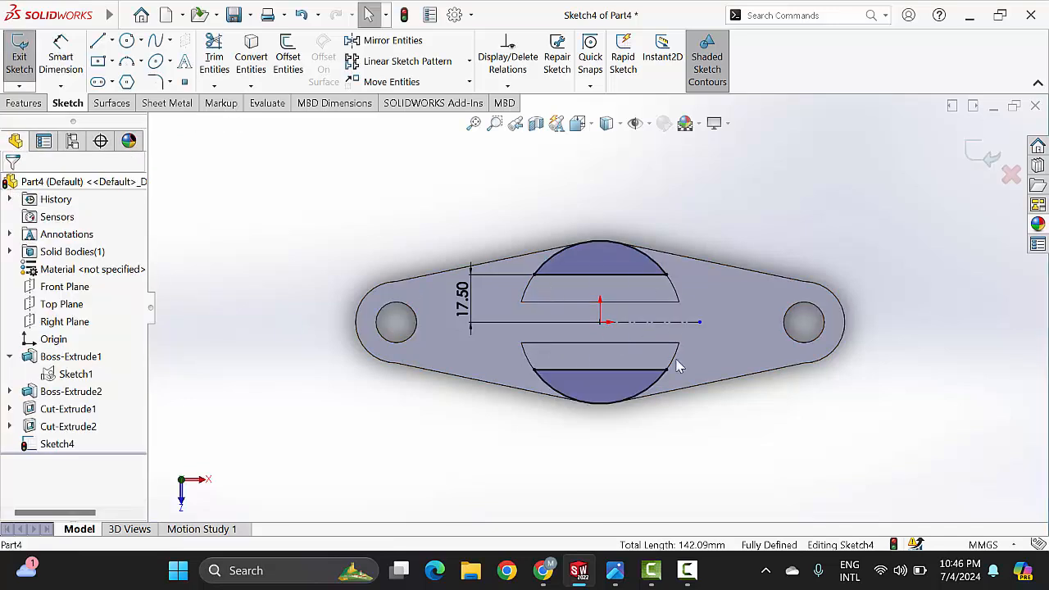
# Step: Check the flats' depth in the reference drawing and cut-extrude both circular segments as a Blind cut 30 mm deep
pyautogui.scroll(1, 625, 360)
pyautogui.scroll(-1, 625, 360)
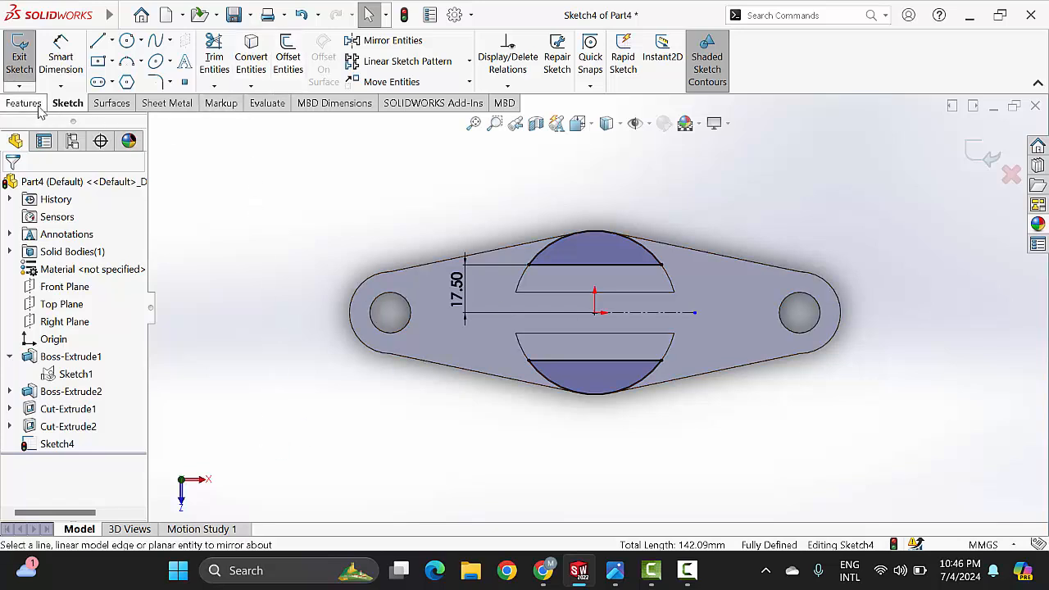
pyautogui.click(25, 103)
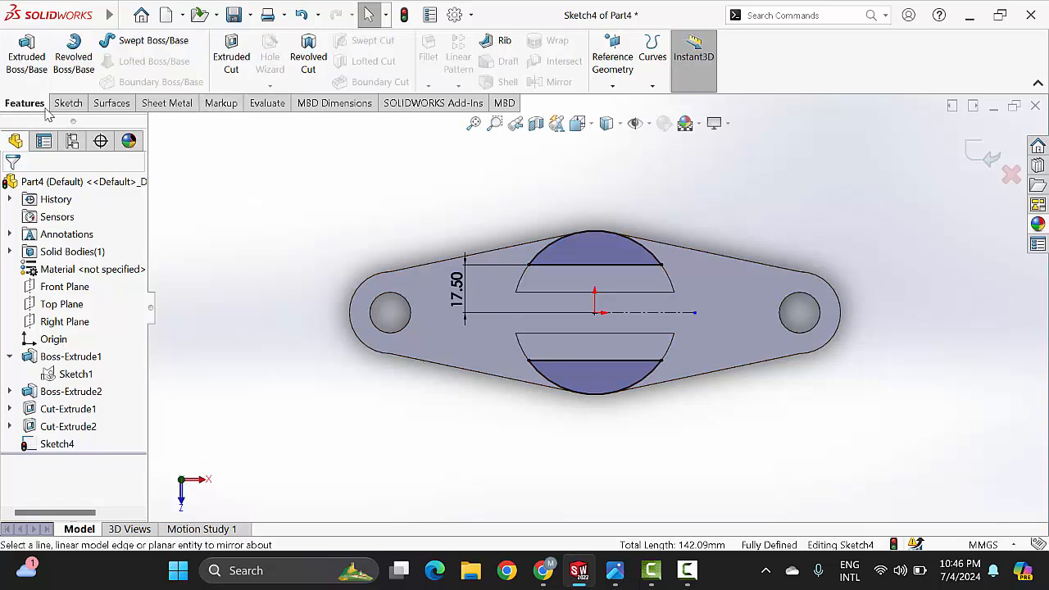
pyautogui.click(237, 69)
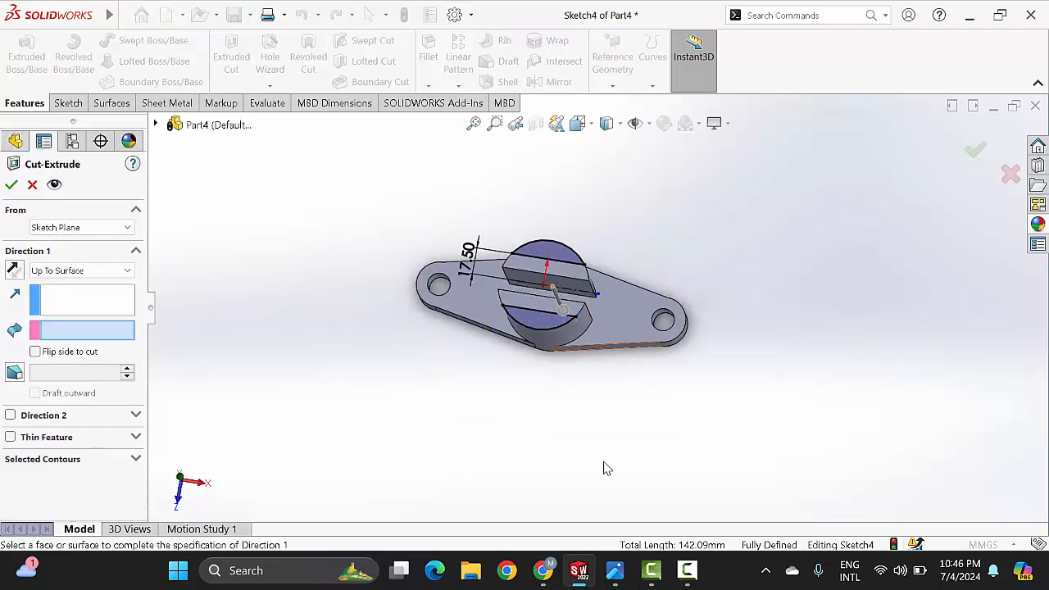
pyautogui.click(616, 571)
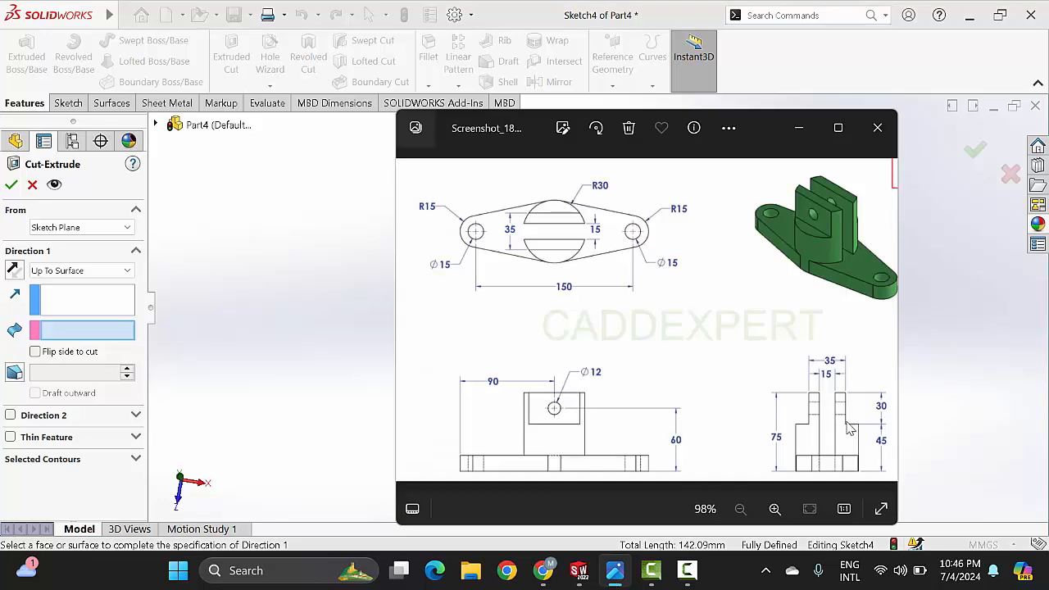
pyautogui.click(799, 128)
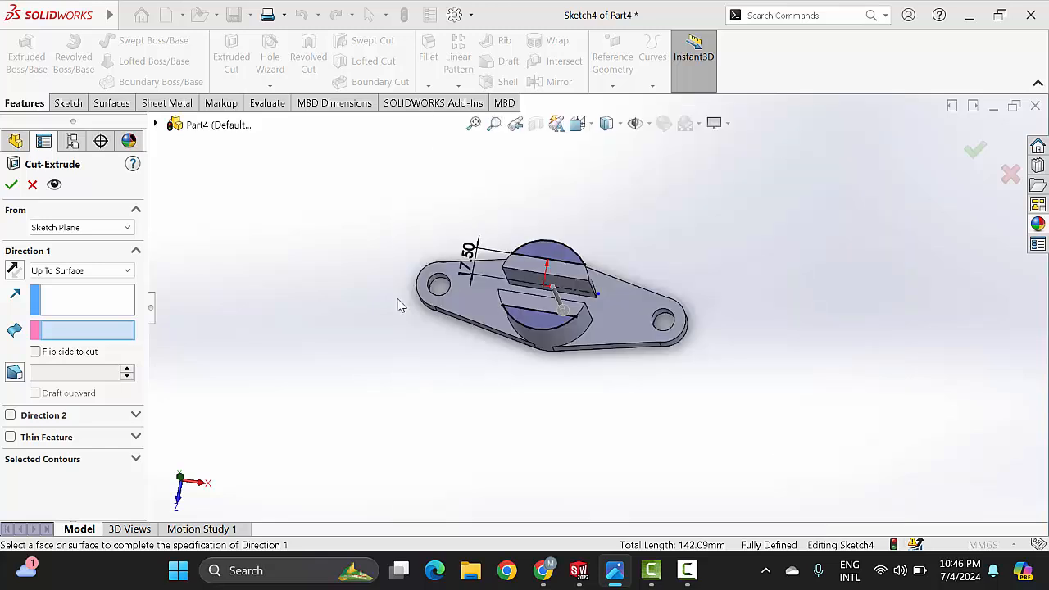
pyautogui.click(78, 276)
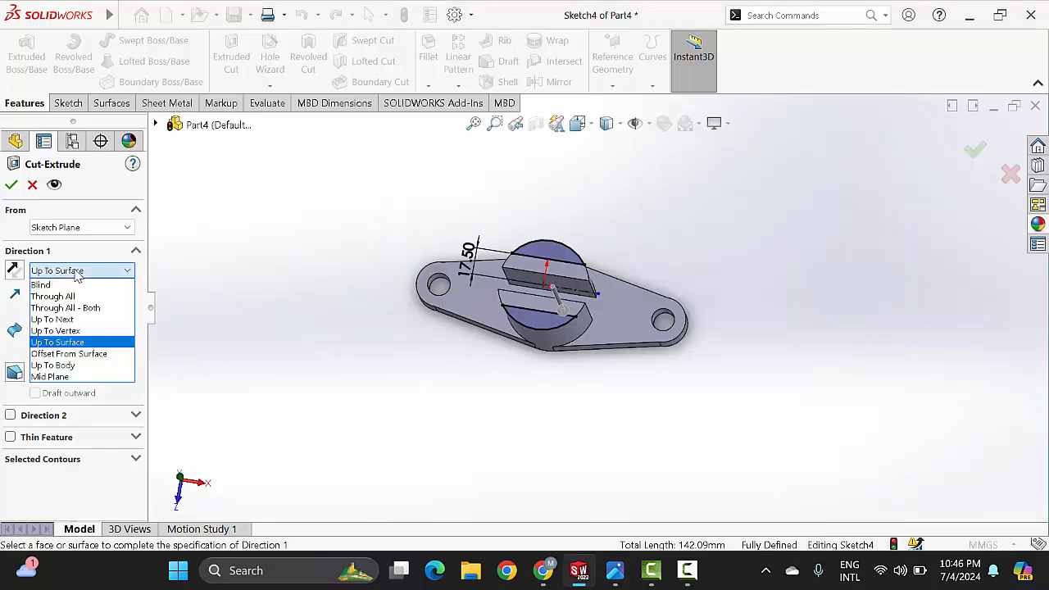
pyautogui.click(57, 284)
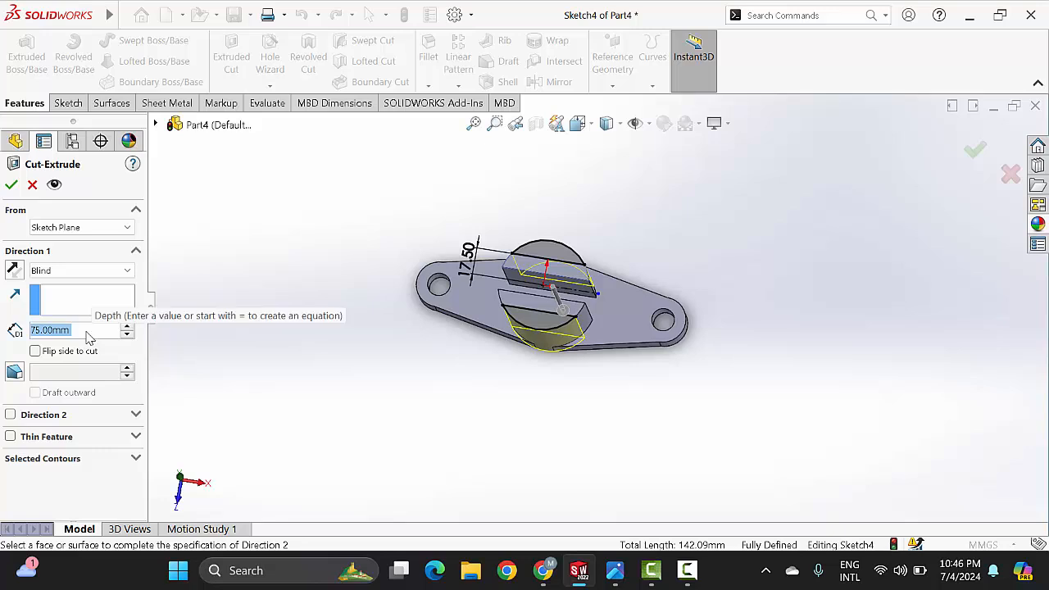
pyautogui.write('30')
pyautogui.press('Return')
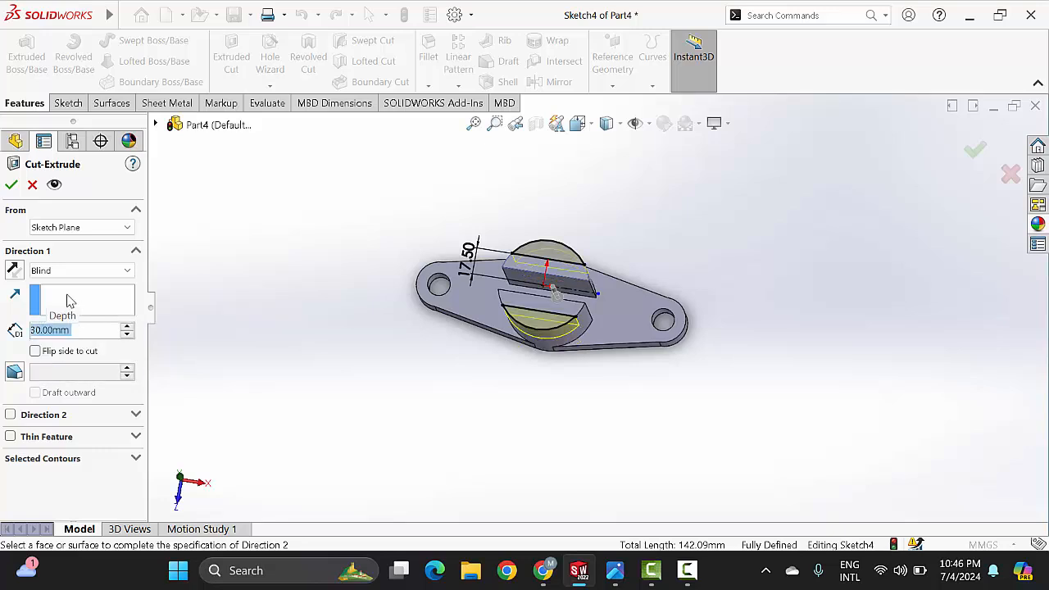
pyautogui.click(10, 187)
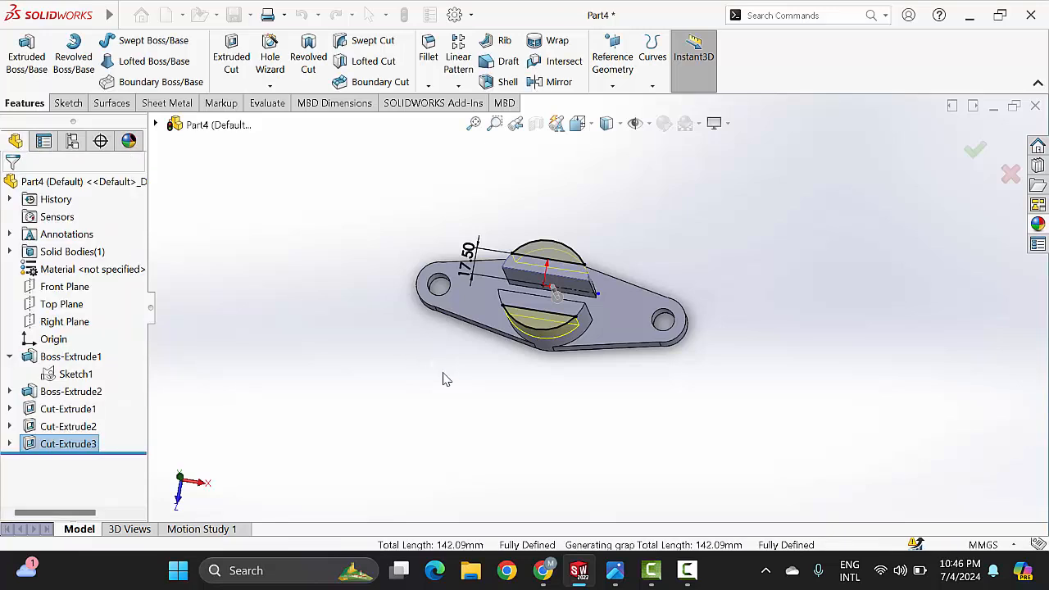
# Step: Examine the new flats from the front and check the cross hole's diameter and height in the reference drawing
pyautogui.scroll(-2, 579, 296)
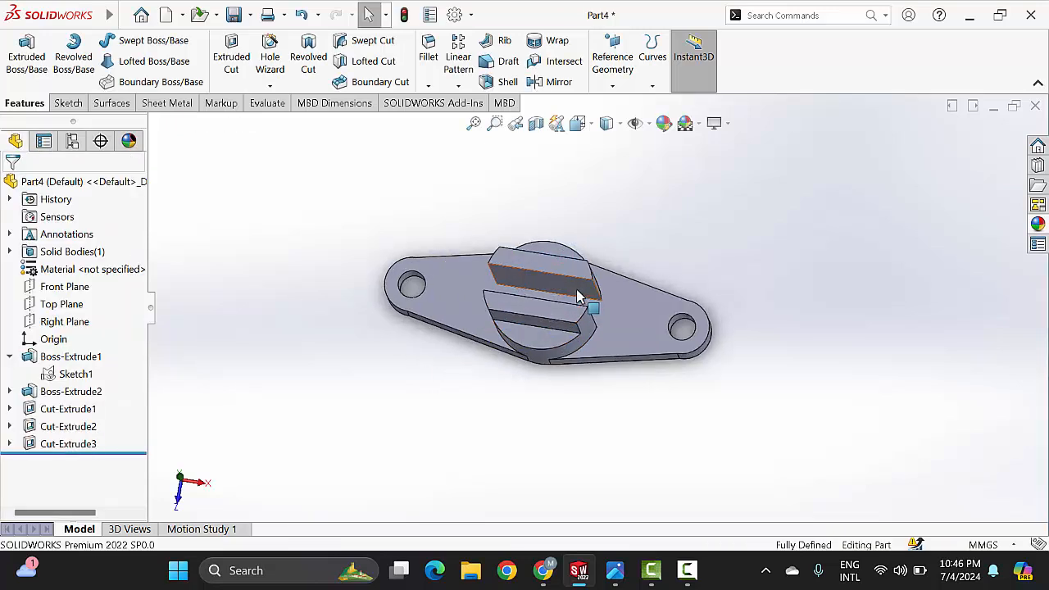
pyautogui.moveTo(579, 297); pyautogui.dragTo(607, 260, button='middle')
pyautogui.moveTo(493, 309); pyautogui.dragTo(636, 356, button='middle')
pyautogui.scroll(-1, 574, 309)
pyautogui.moveTo(574, 309); pyautogui.dragTo(596, 332, button='middle')
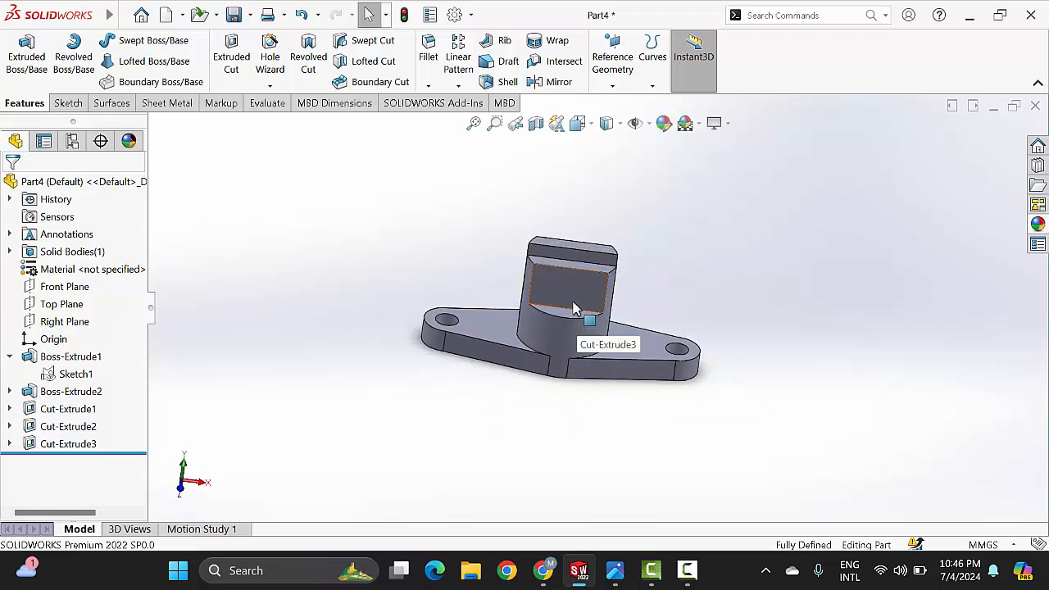
pyautogui.click(615, 571)
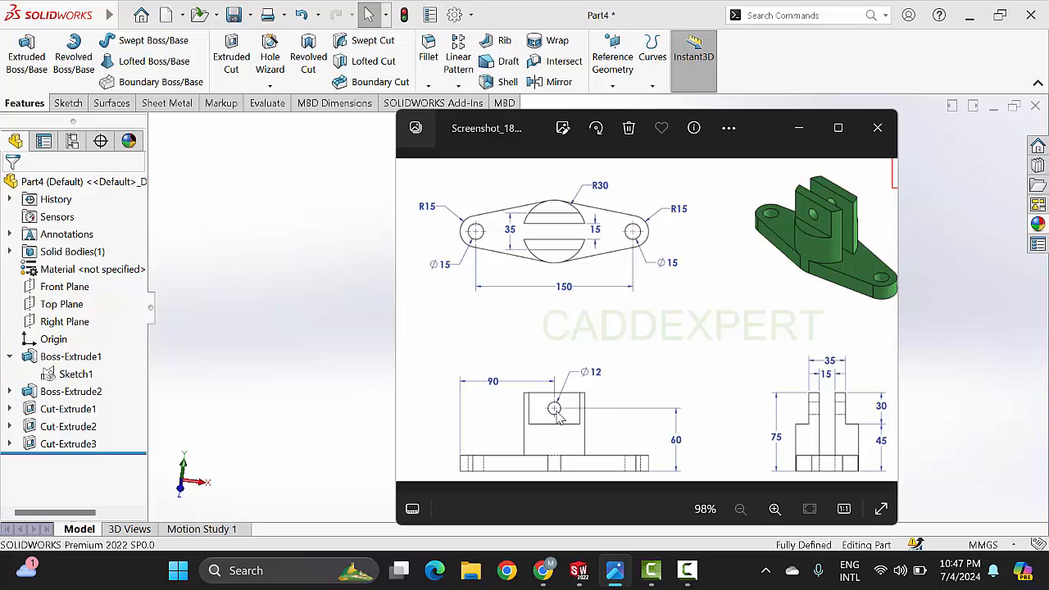
pyautogui.click(801, 129)
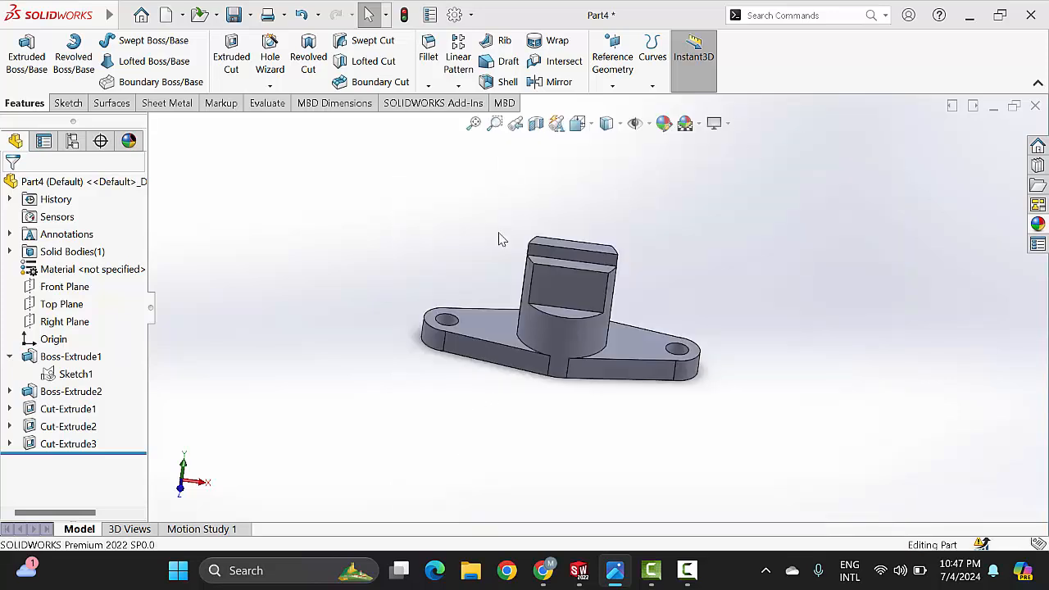
# Step: Start a sketch on the front flat face and draw a circle about 7.6 mm in diameter, centred vertically above the origin
pyautogui.click(564, 287)
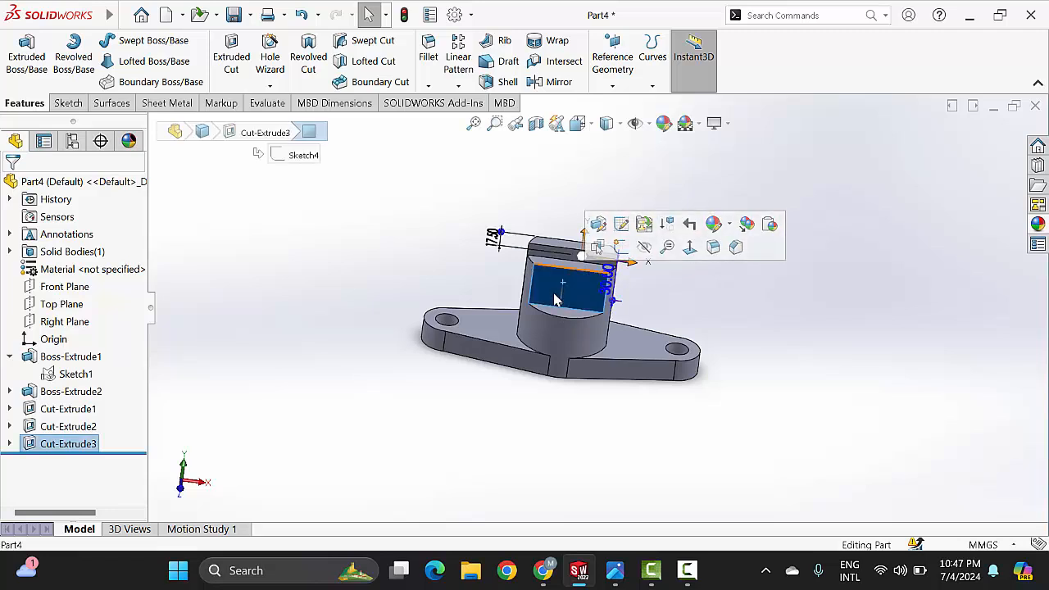
pyautogui.click(621, 248)
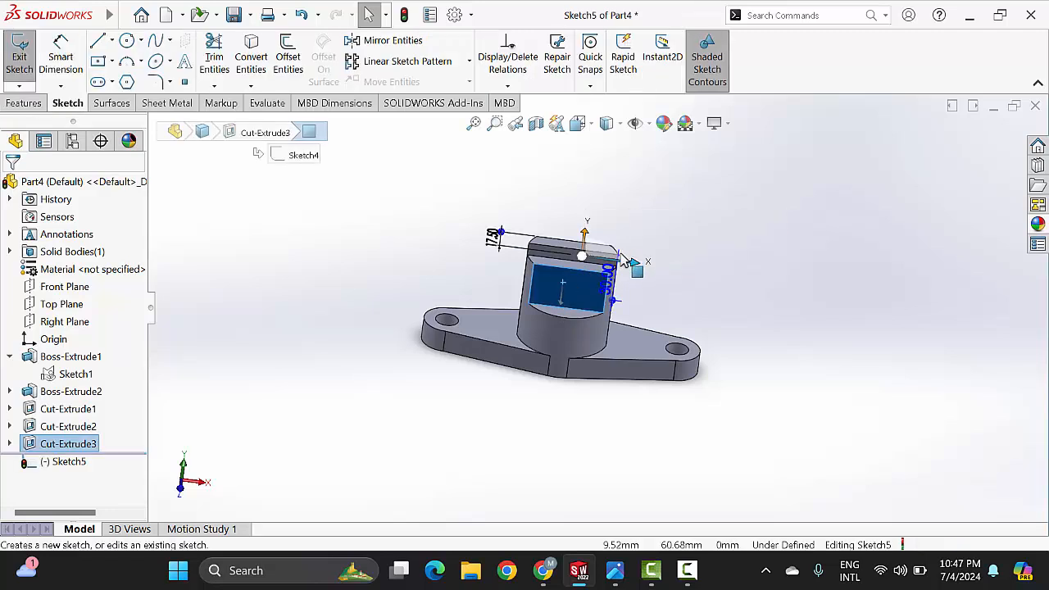
pyautogui.click(124, 18)
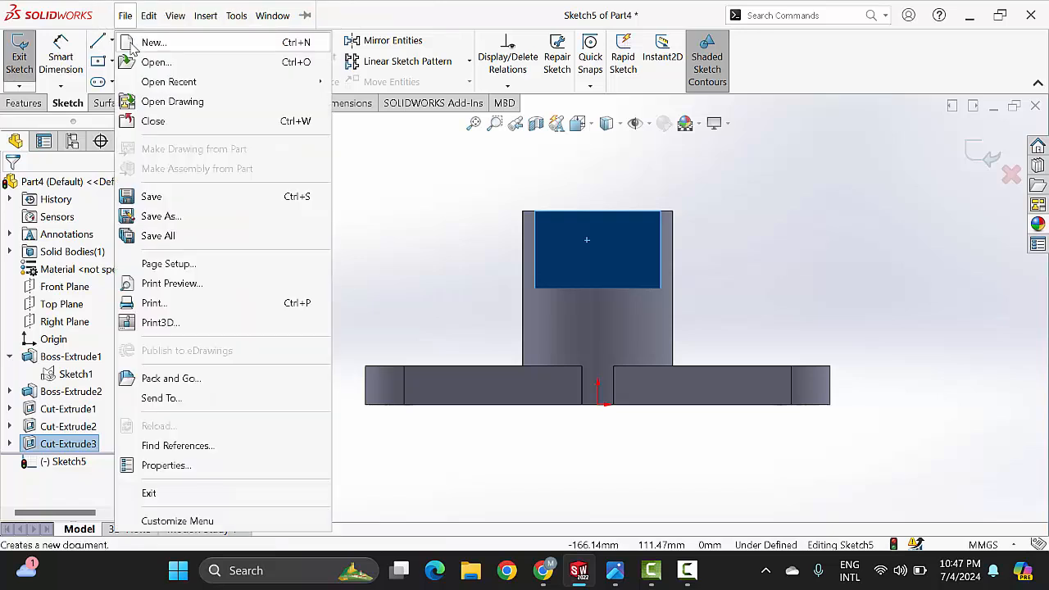
pyautogui.click(414, 202)
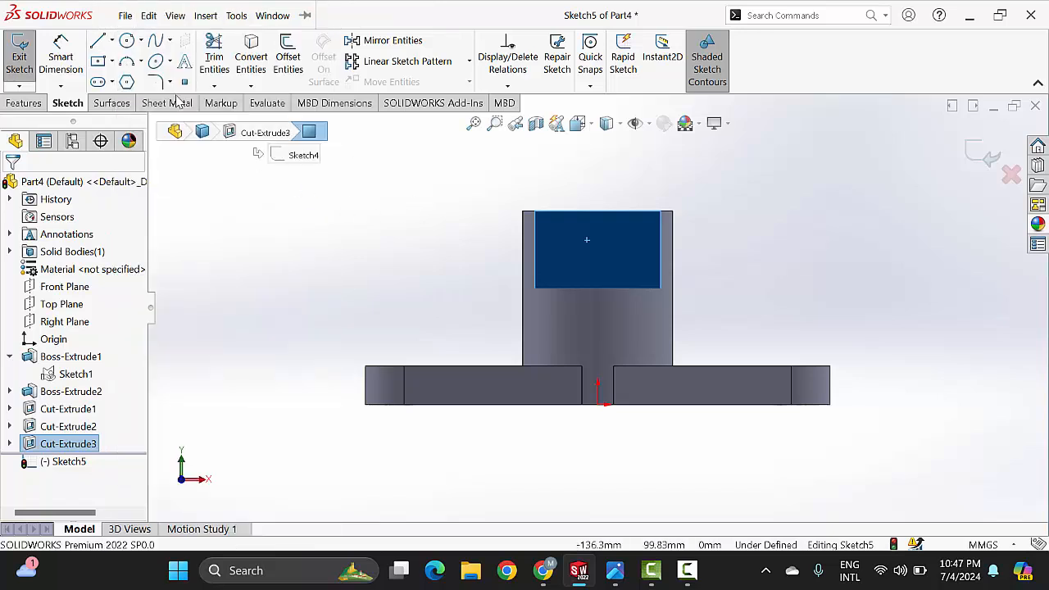
pyautogui.click(127, 40)
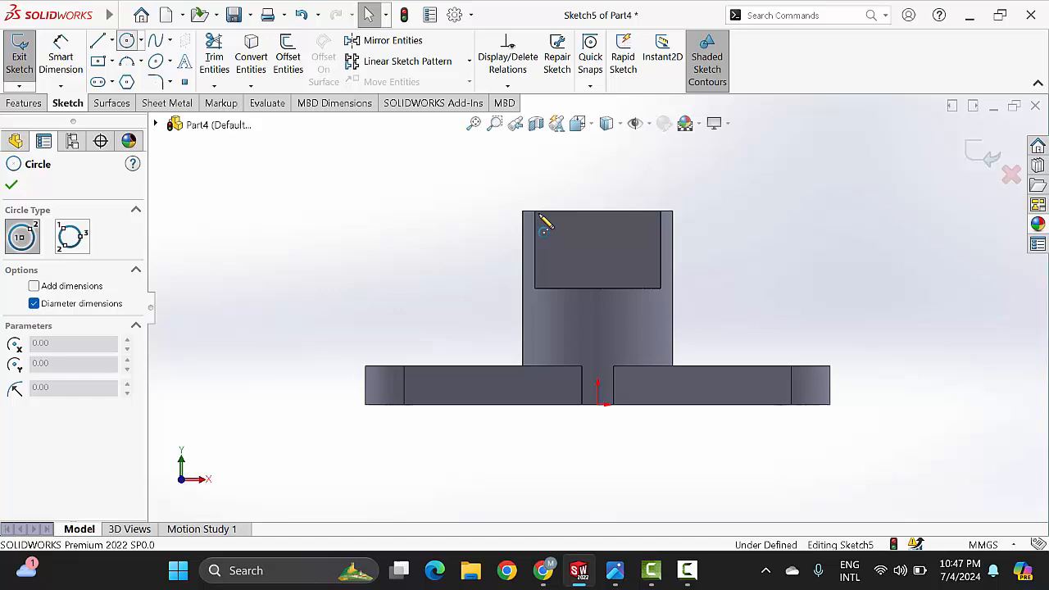
pyautogui.click(597, 230)
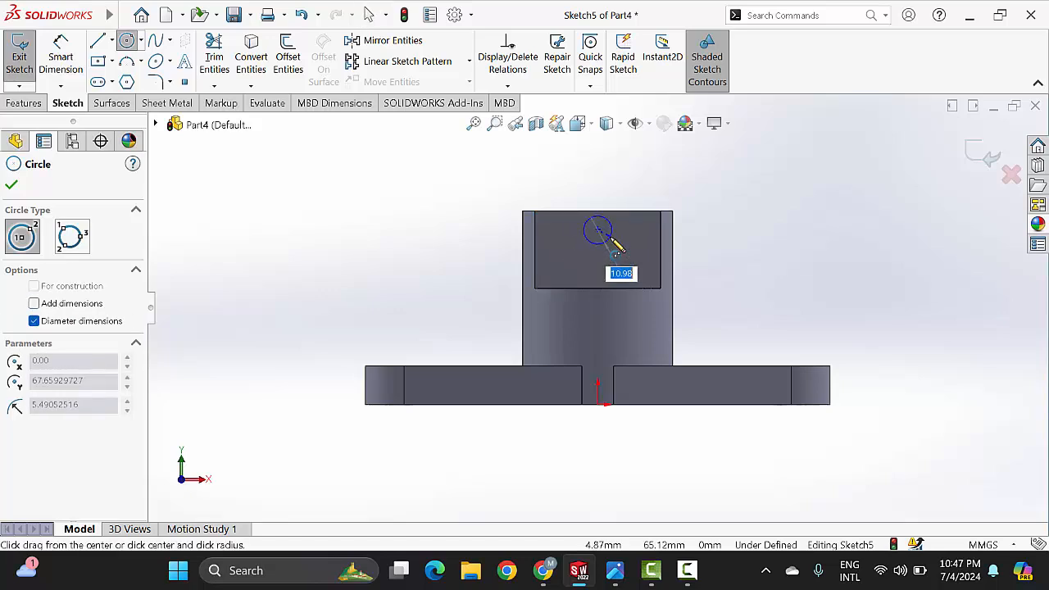
pyautogui.click(608, 240)
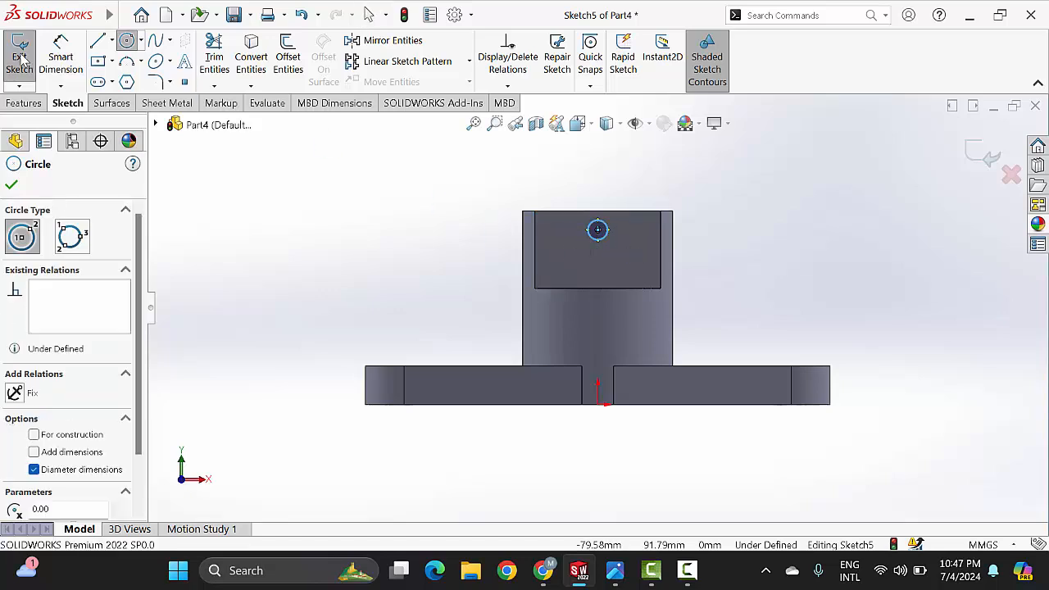
# Step: Dimension the circle on the front flat face and set its diameter to 12 mm
pyautogui.click(61, 64)
pyautogui.click(63, 64)
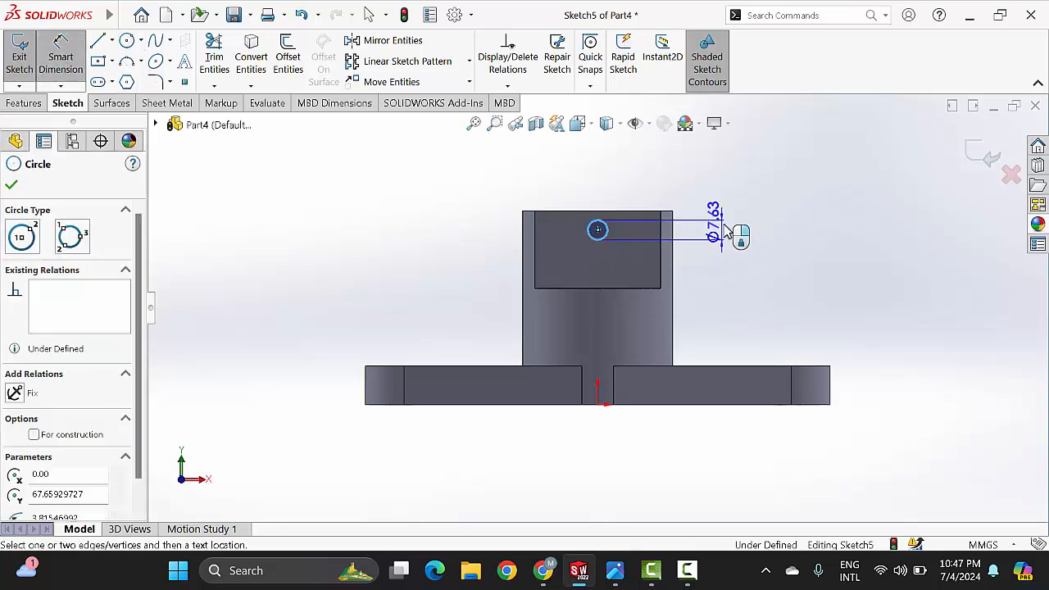
pyautogui.click(733, 234)
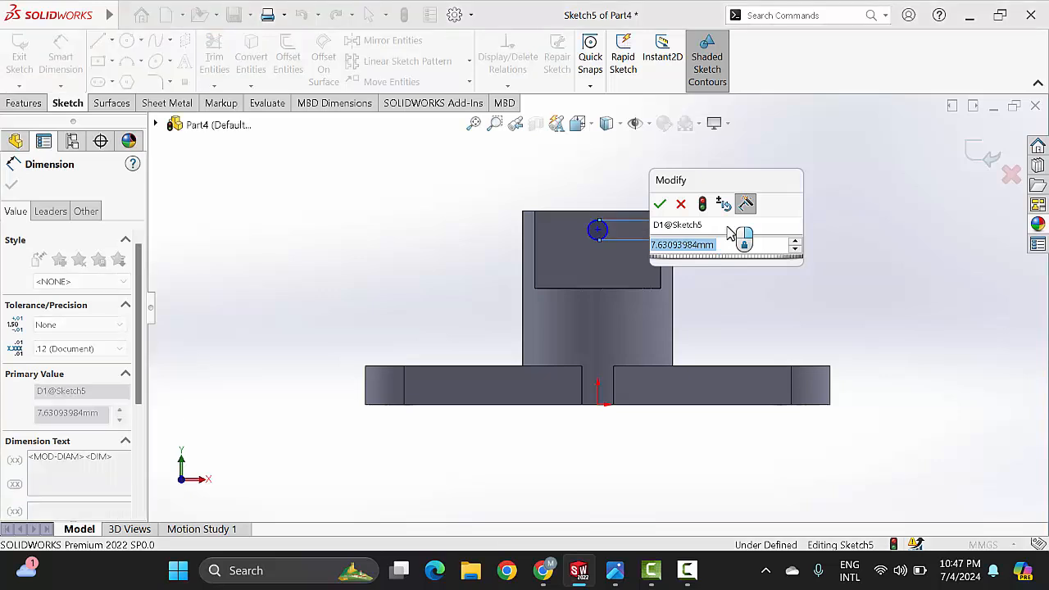
pyautogui.write('12')
pyautogui.press('Return')
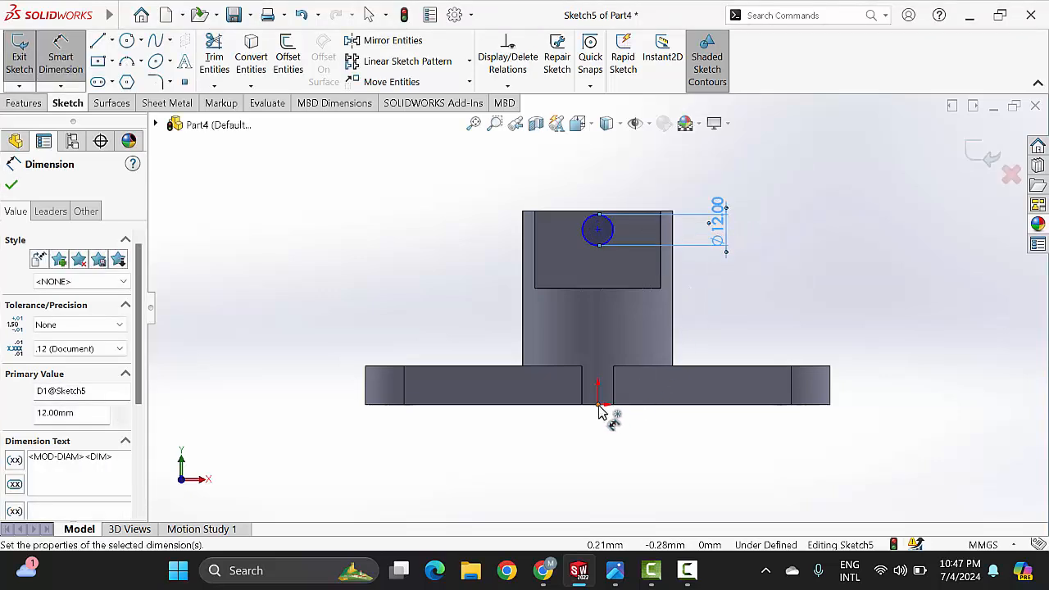
# Step: Dimension the circle centre's vertical distance from the origin and set it to 60 mm
pyautogui.press('Escape')
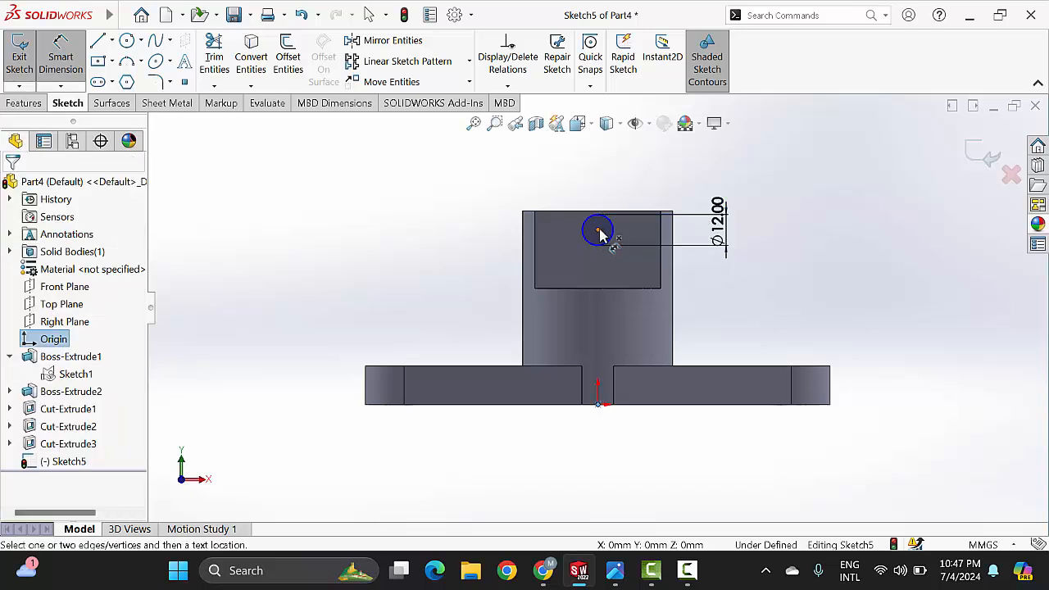
pyautogui.click(599, 232)
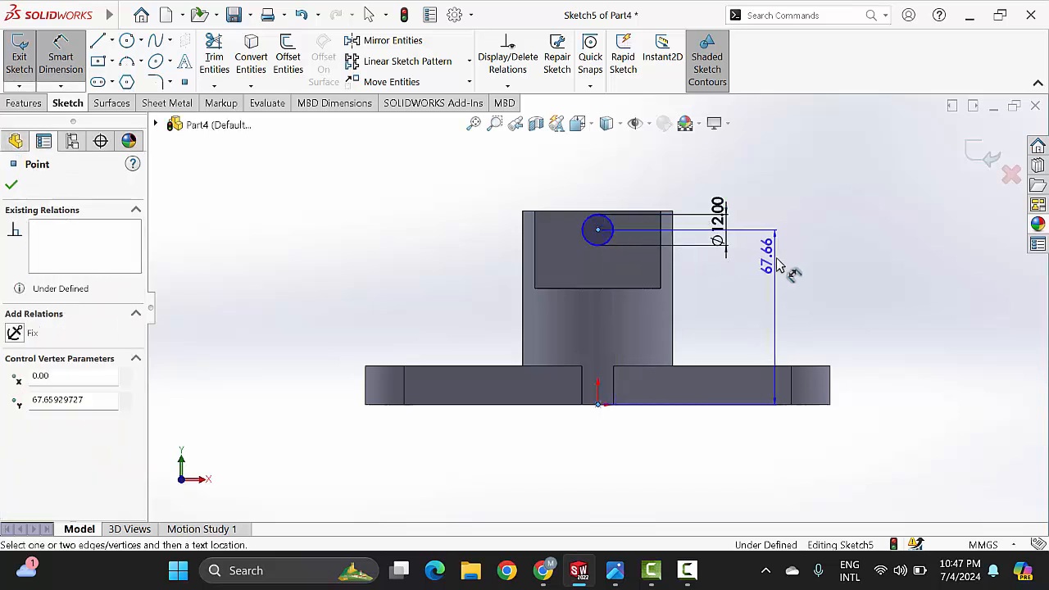
pyautogui.click(777, 272)
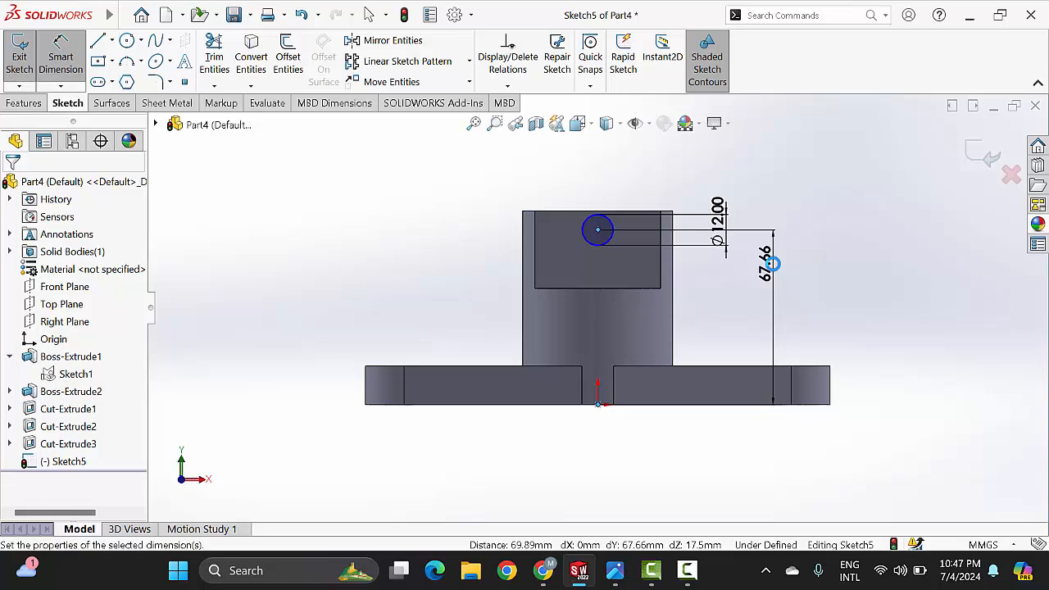
pyautogui.write('60')
pyautogui.press('Return')
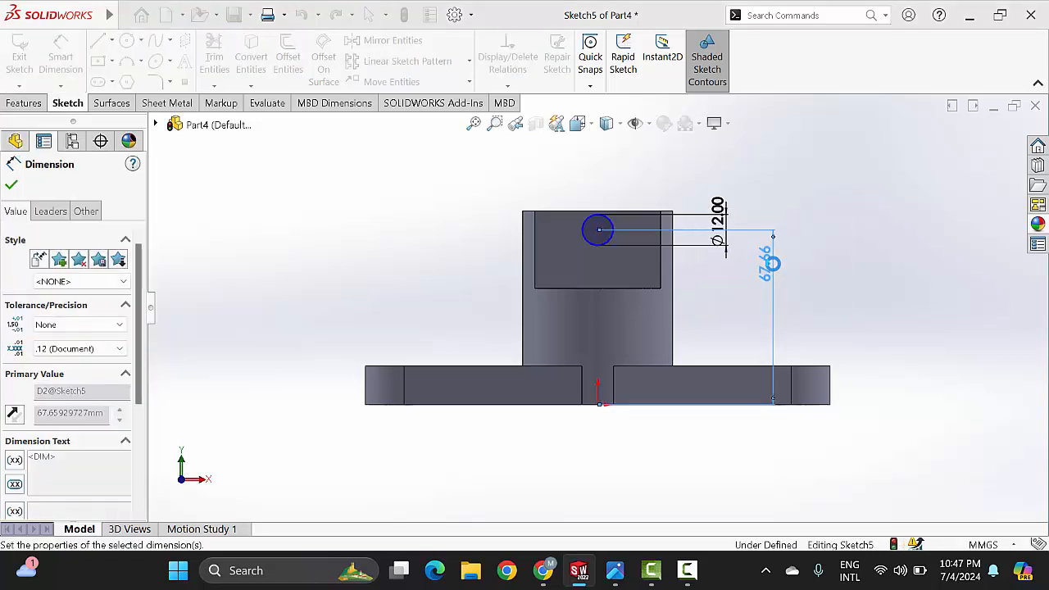
# Step: Dimension the horizontal distance from the base plate's left end corner to the circle's centre at 90 mm
pyautogui.click(365, 366)
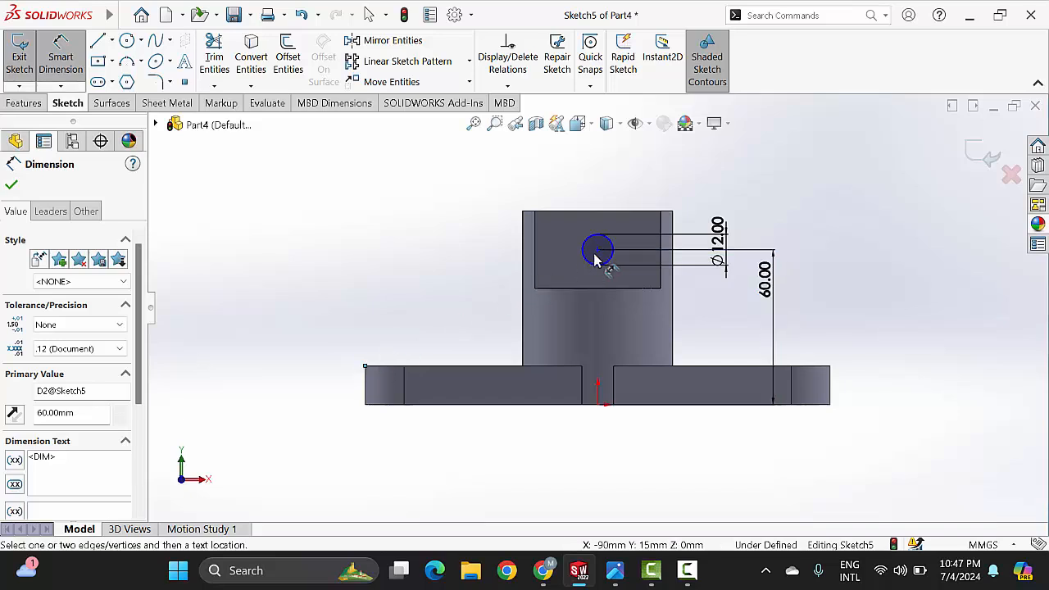
pyautogui.click(598, 250)
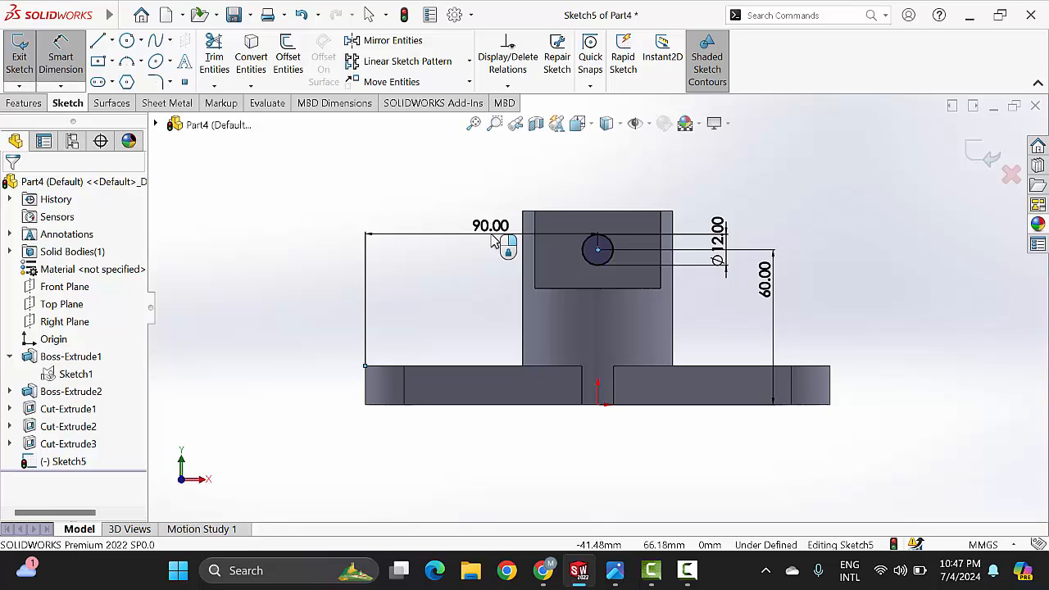
pyautogui.click(497, 240)
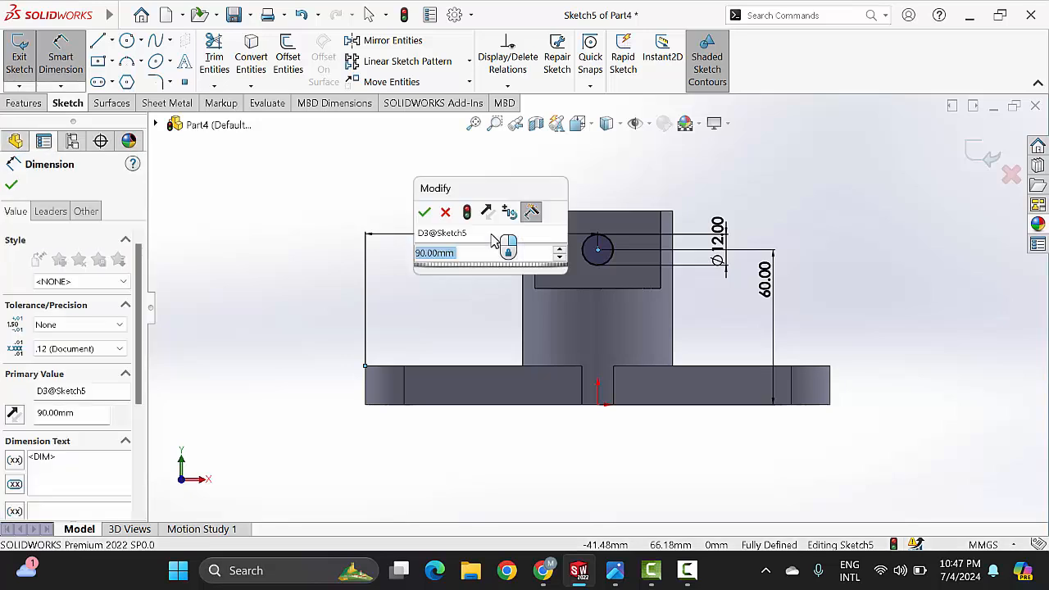
pyautogui.click(425, 214)
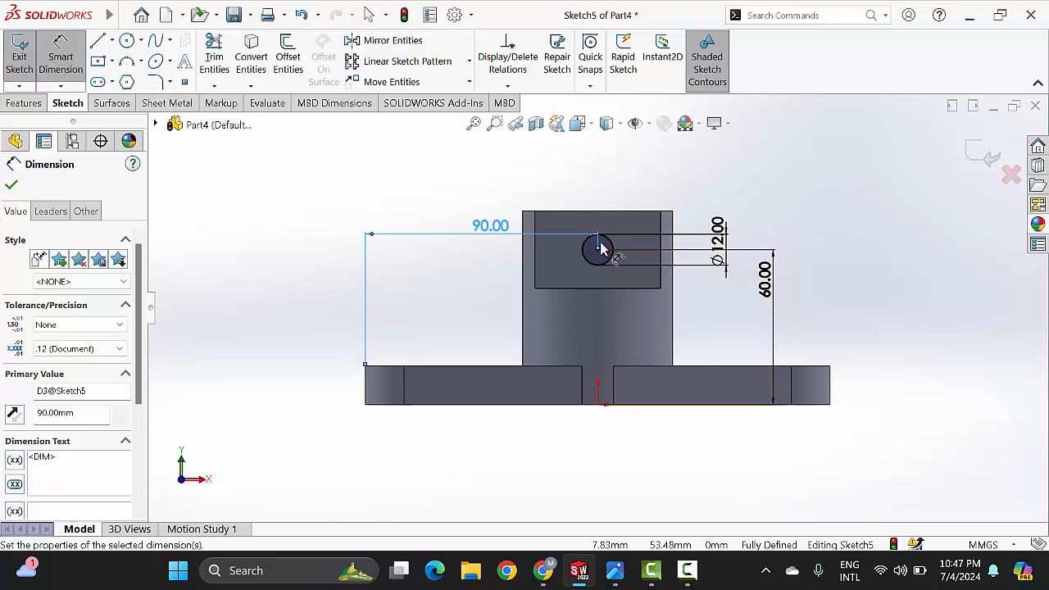
pyautogui.click(12, 187)
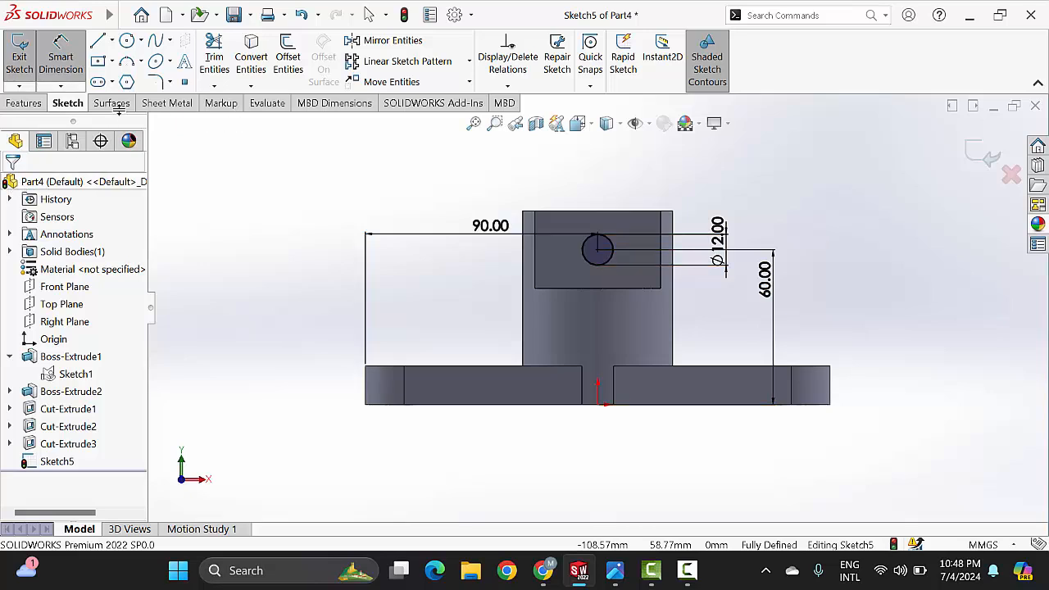
# Step: Cut-extrude the 12 mm circle with the Through All end condition, passing through both arms of the slotted cylinder
pyautogui.click(30, 104)
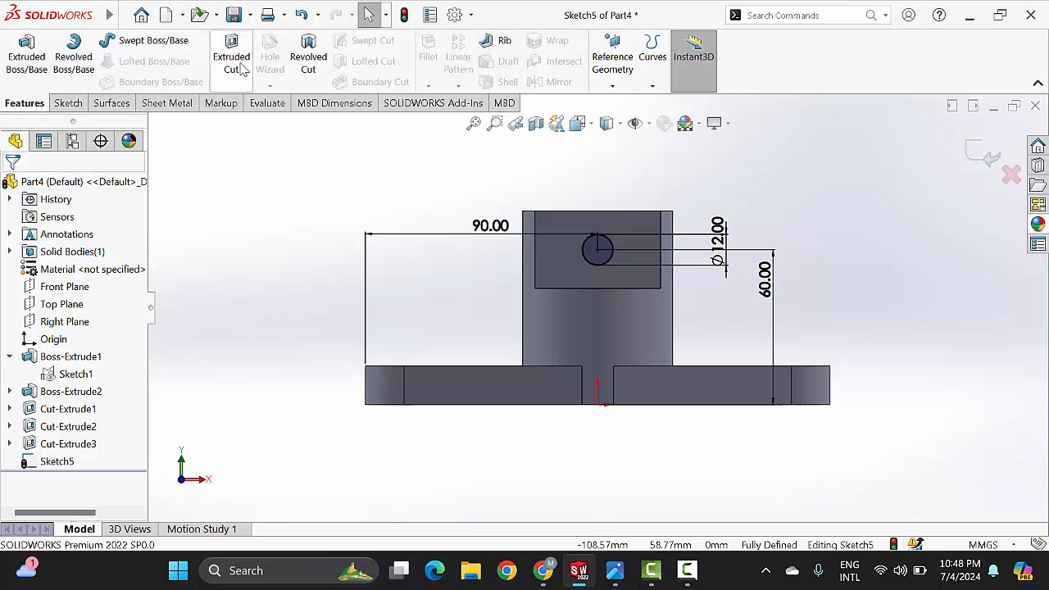
pyautogui.click(240, 69)
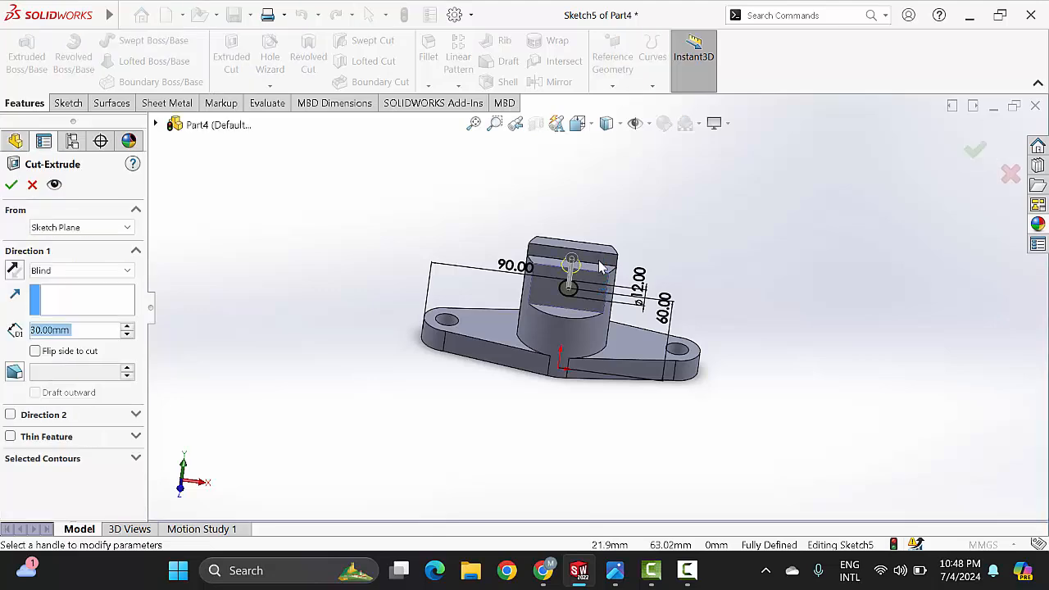
pyautogui.moveTo(644, 227); pyautogui.dragTo(731, 276, button='middle')
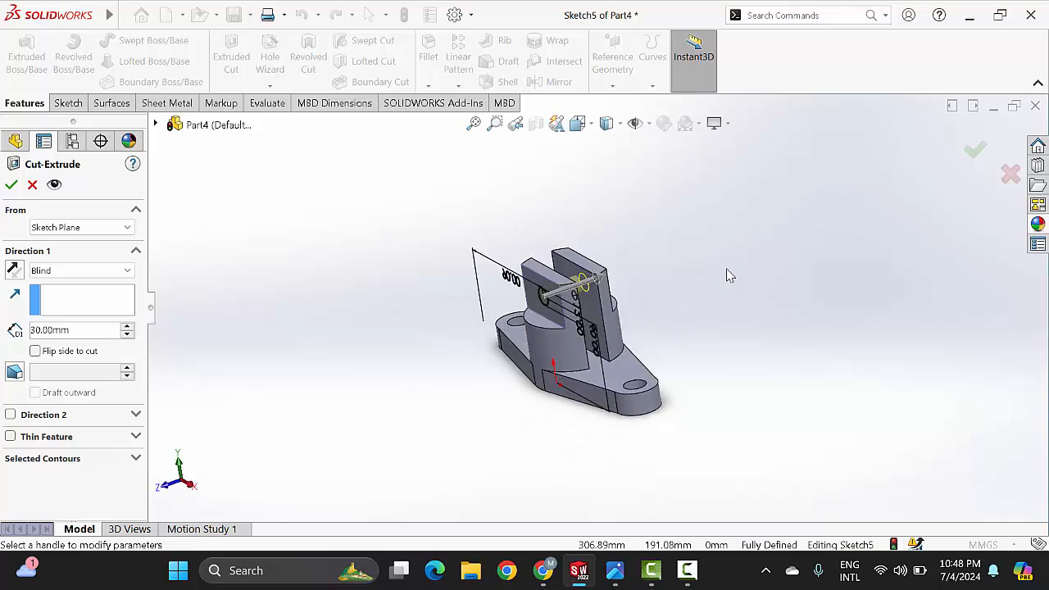
pyautogui.click(89, 270)
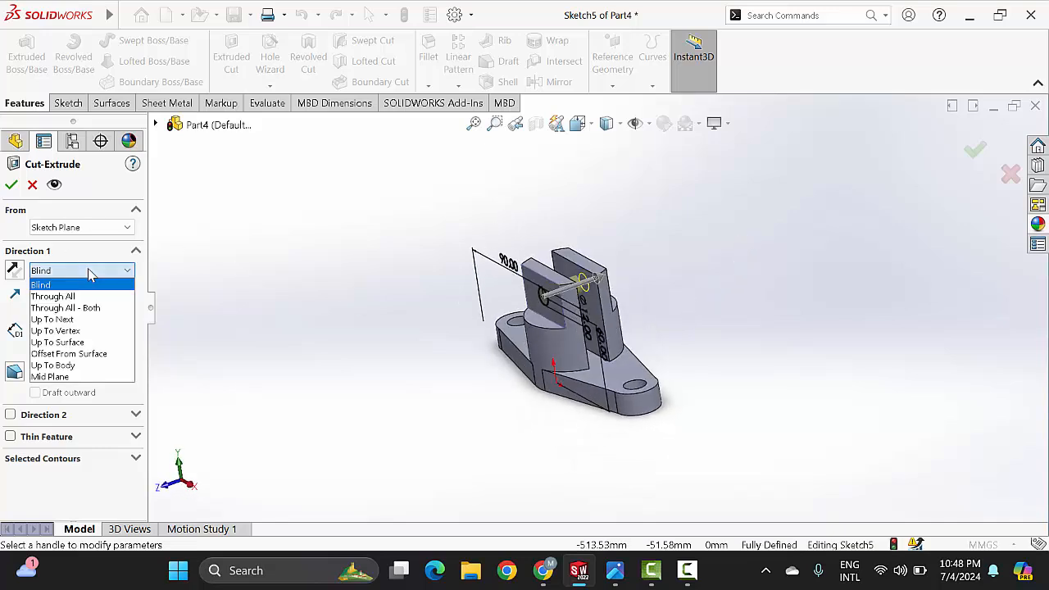
pyautogui.click(58, 296)
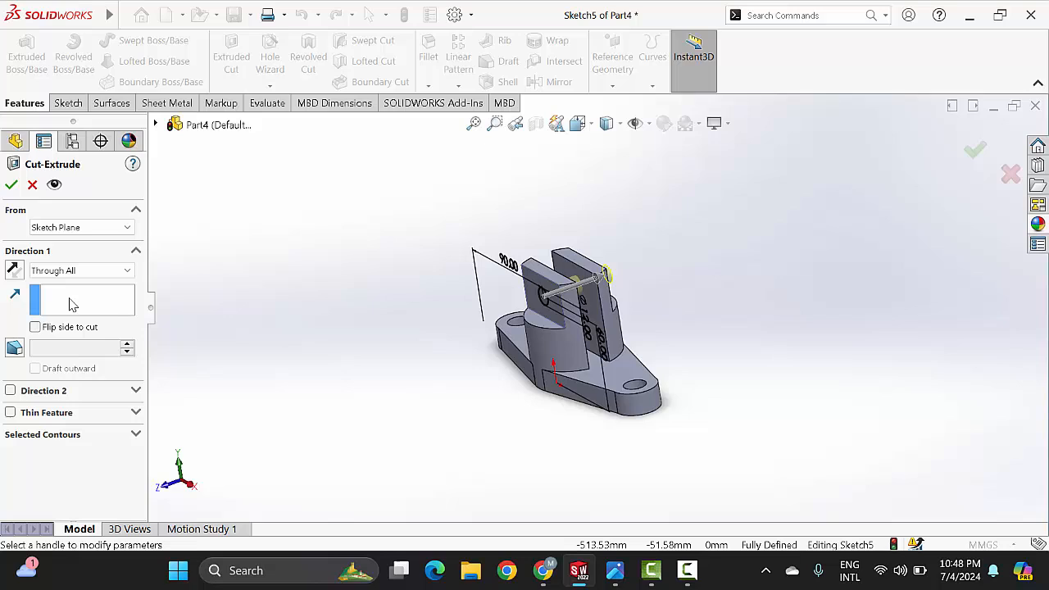
pyautogui.click(12, 185)
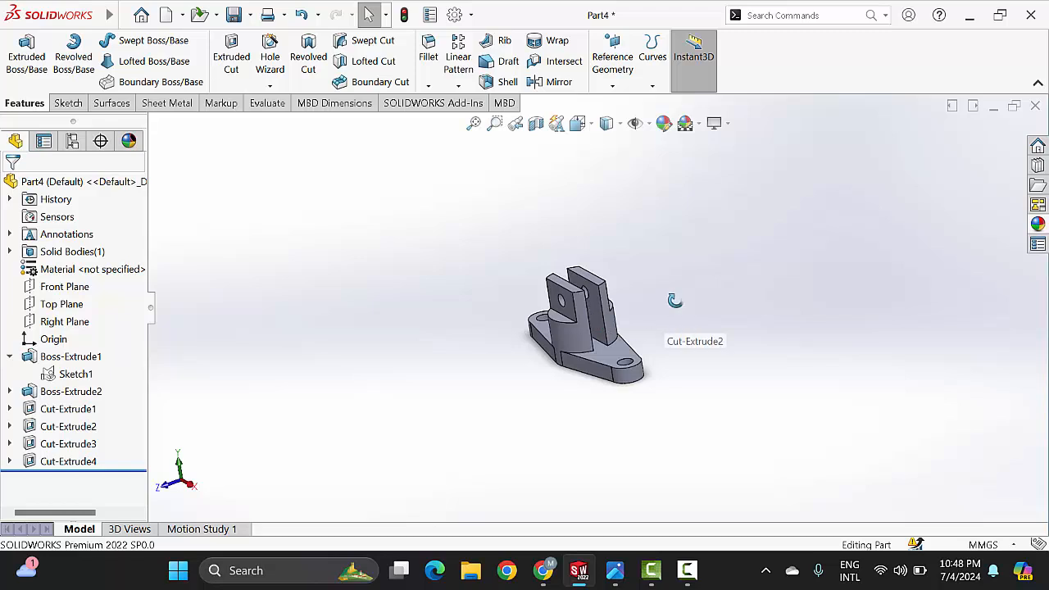
# Step: Edit the whole part's appearance and apply the bright green standard colour with red 0 and green 255
pyautogui.moveTo(674, 301); pyautogui.dragTo(751, 374, button='middle')
pyautogui.moveTo(602, 321); pyautogui.dragTo(604, 279, button='middle')
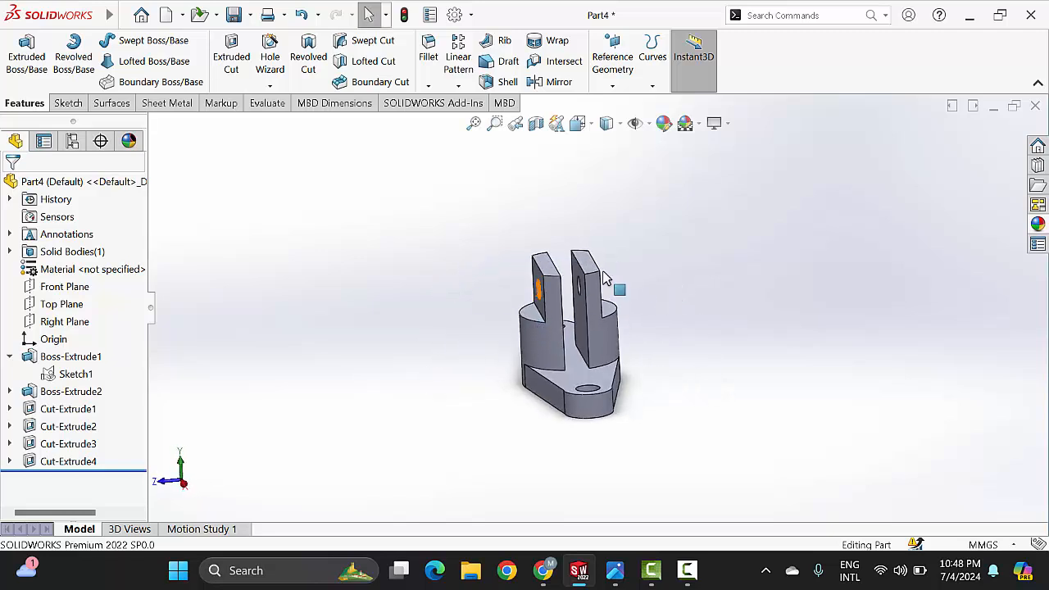
pyautogui.click(664, 124)
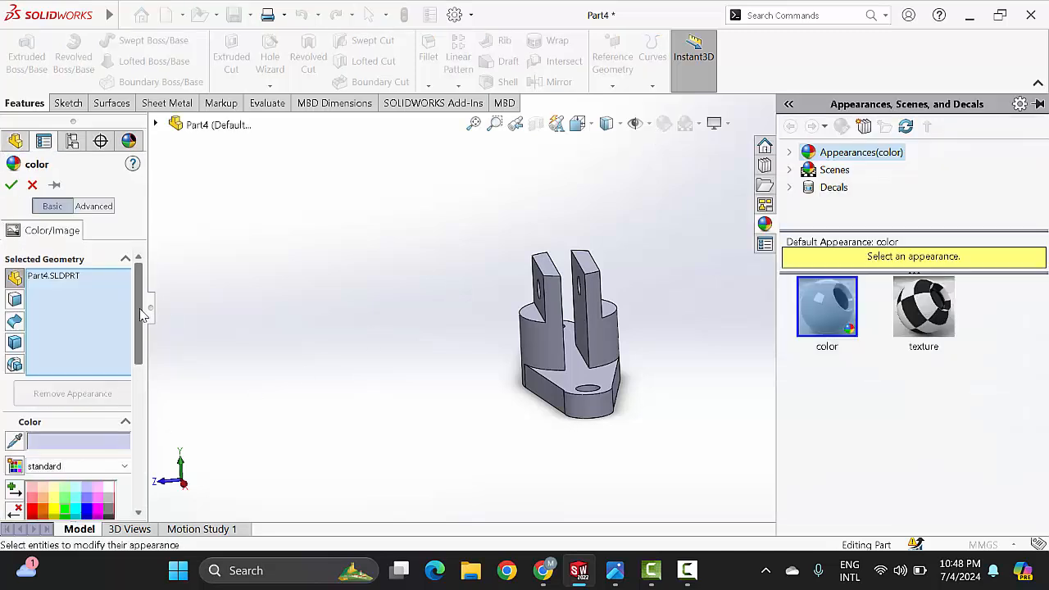
pyautogui.scroll(-5, 54, 361)
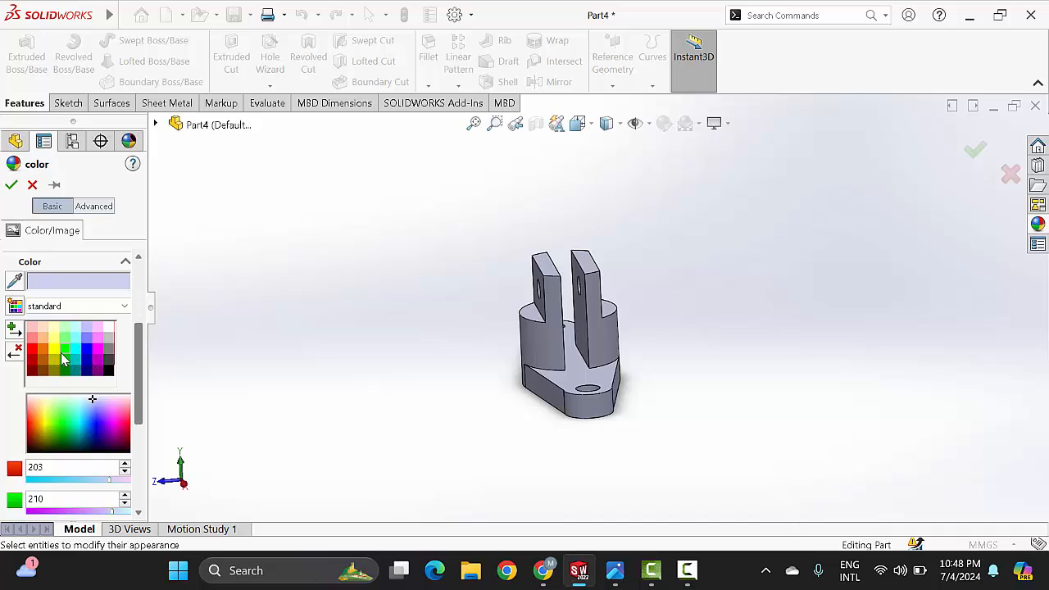
pyautogui.click(65, 350)
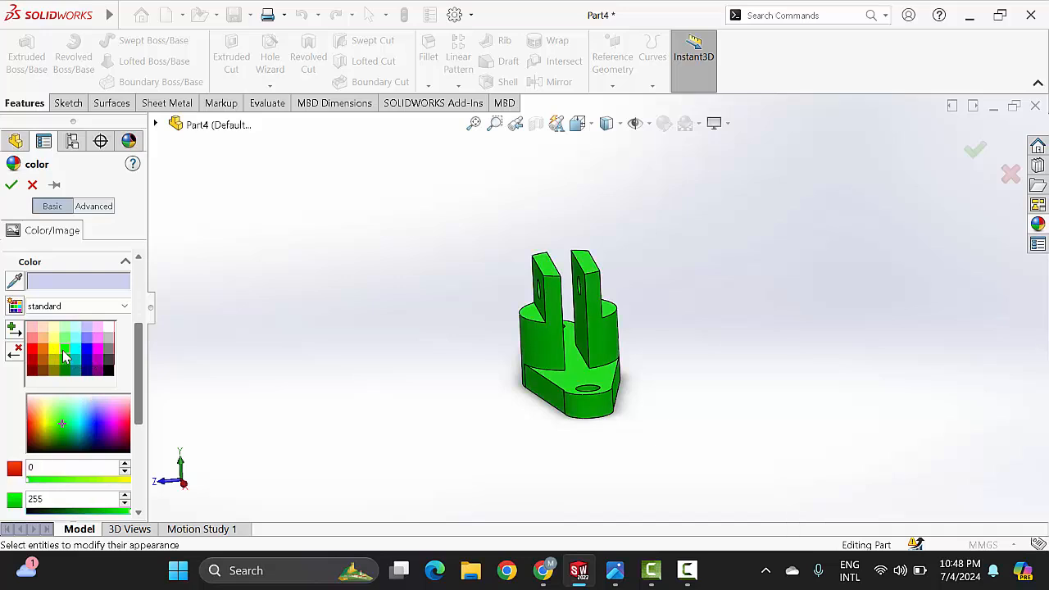
pyautogui.click(11, 186)
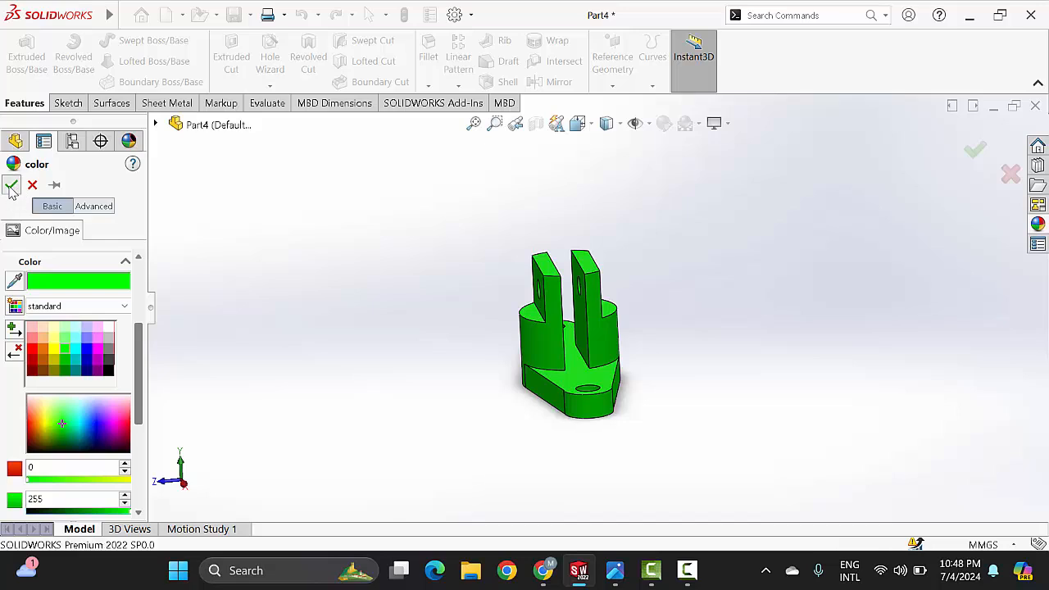
# Step: Examine the finished green bracket from several sides, including its slot, flats, cross hole and base plate holes
pyautogui.scroll(-2, 579, 315)
pyautogui.scroll(3, 579, 315)
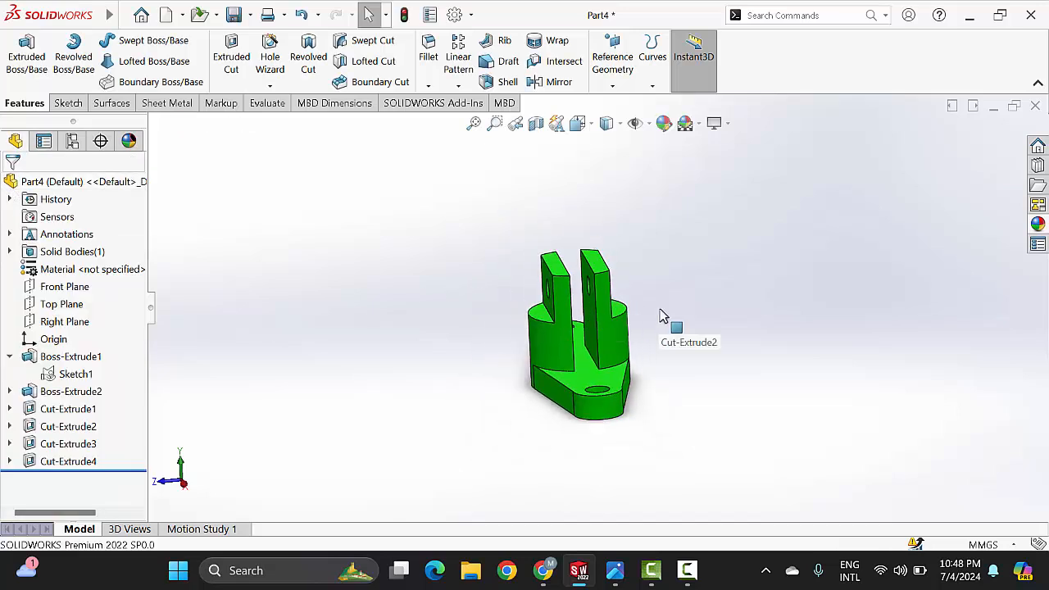
pyautogui.moveTo(740, 271); pyautogui.dragTo(663, 279, button='middle')
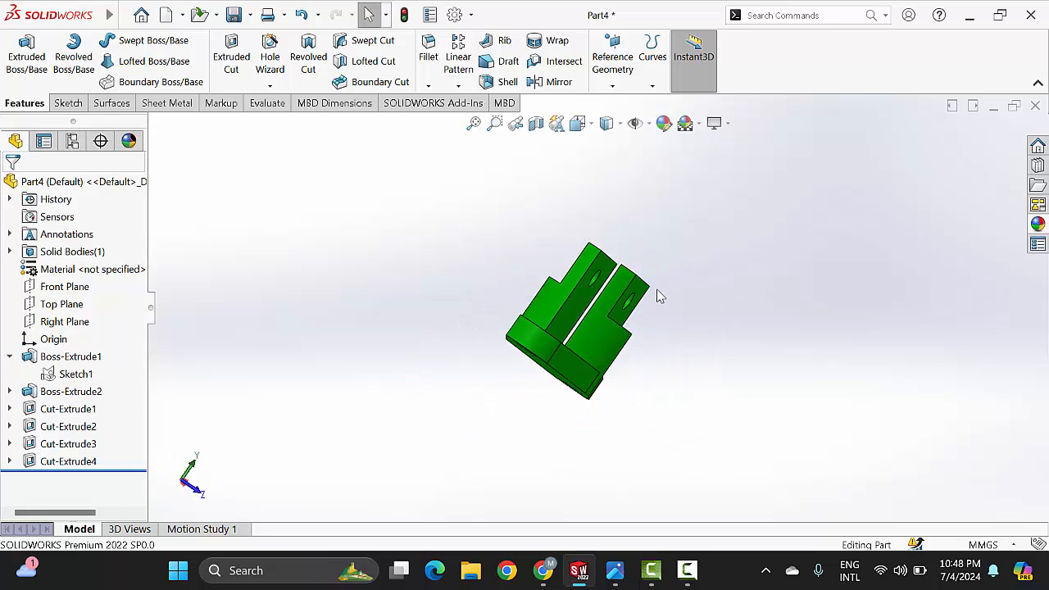
pyautogui.scroll(-1, 639, 300)
pyautogui.scroll(1, 637, 301)
pyautogui.scroll(-1, 617, 302)
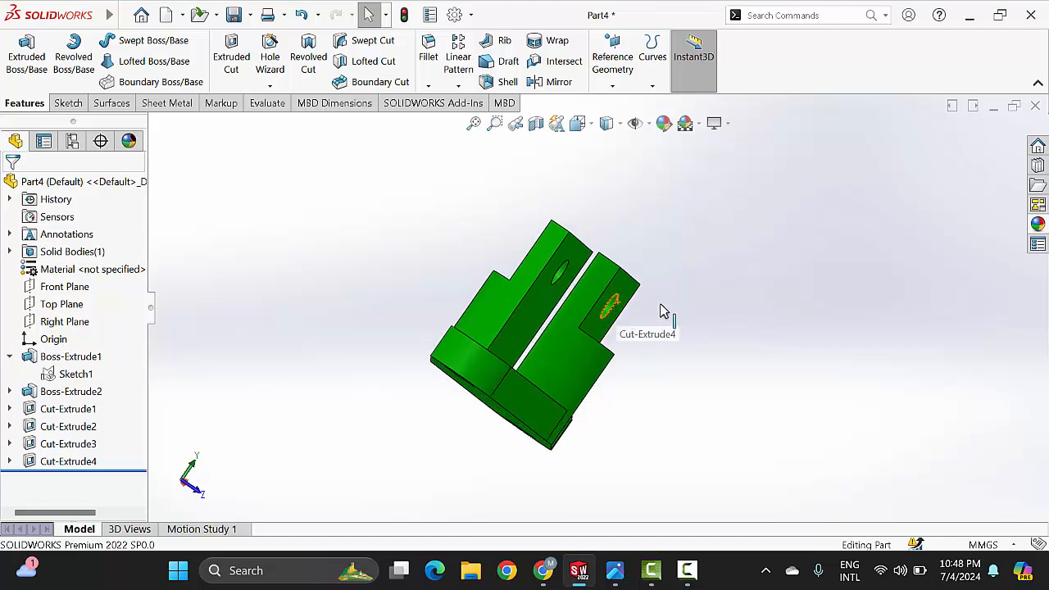
pyautogui.moveTo(662, 309); pyautogui.dragTo(651, 281, button='middle')
pyautogui.scroll(-2, 587, 326)
pyautogui.scroll(2, 619, 309)
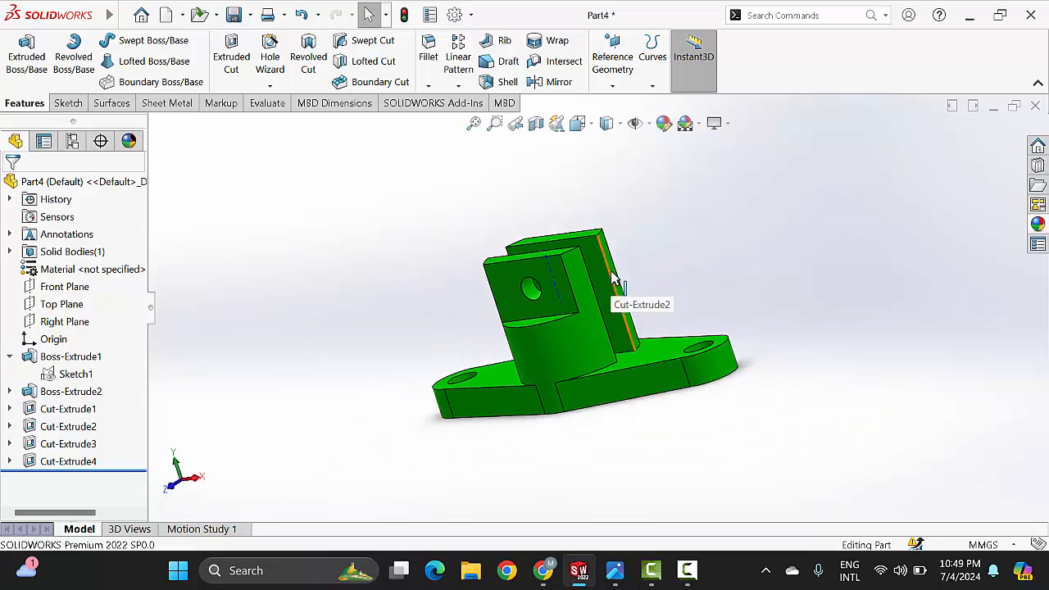
pyautogui.keyDown('ctrl'); pyautogui.moveTo(611, 272); pyautogui.dragTo(609, 279, button='middle'); pyautogui.keyUp('ctrl')
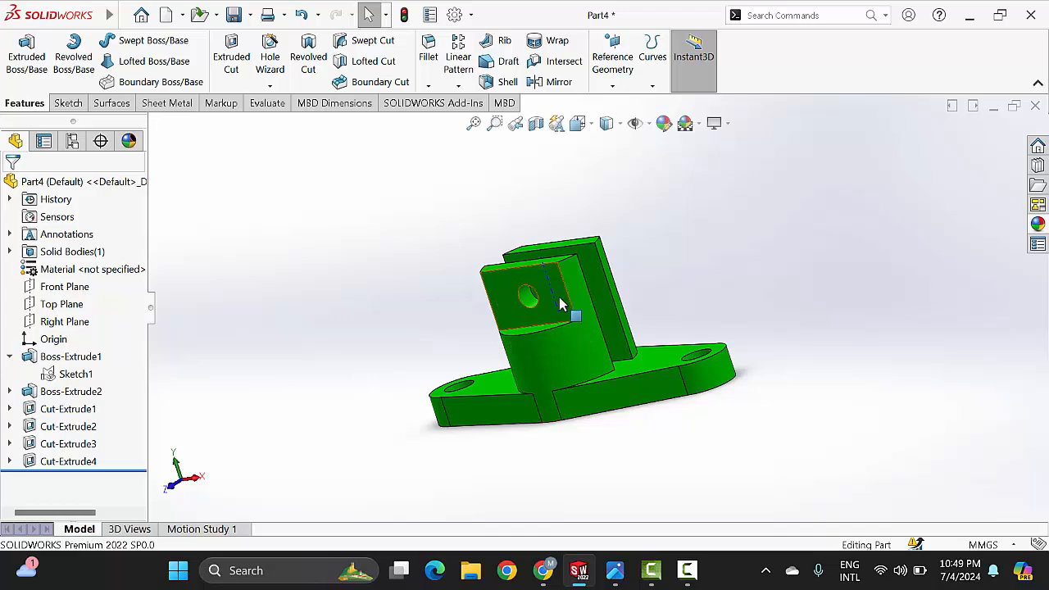
pyautogui.keyDown('ctrl'); pyautogui.moveTo(587, 293); pyautogui.dragTo(755, 291, button='middle'); pyautogui.keyUp('ctrl')
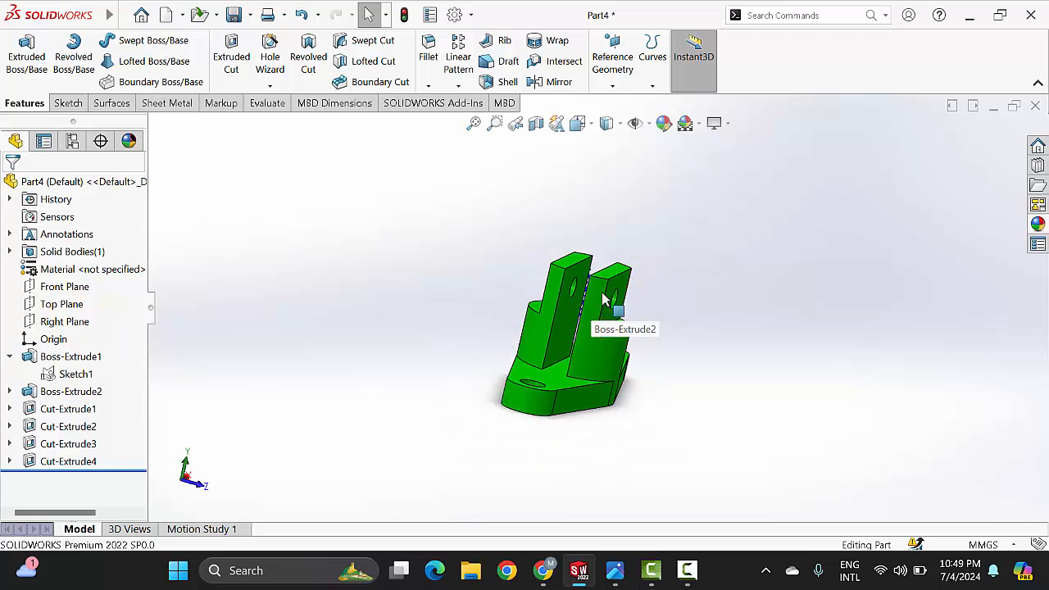
pyautogui.moveTo(672, 298); pyautogui.dragTo(620, 363, button='middle')
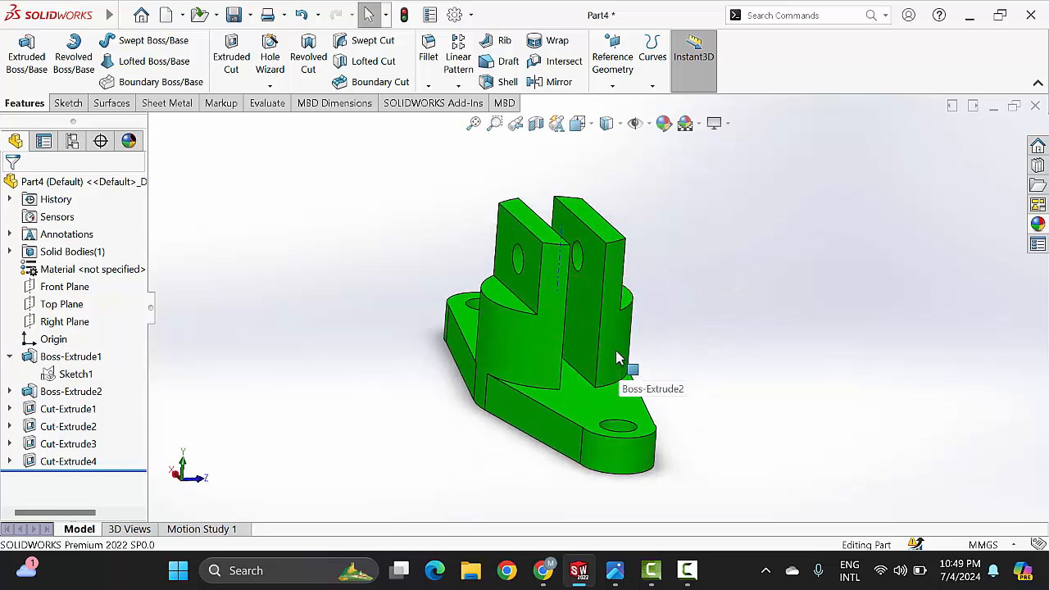
pyautogui.scroll(2, 620, 358)
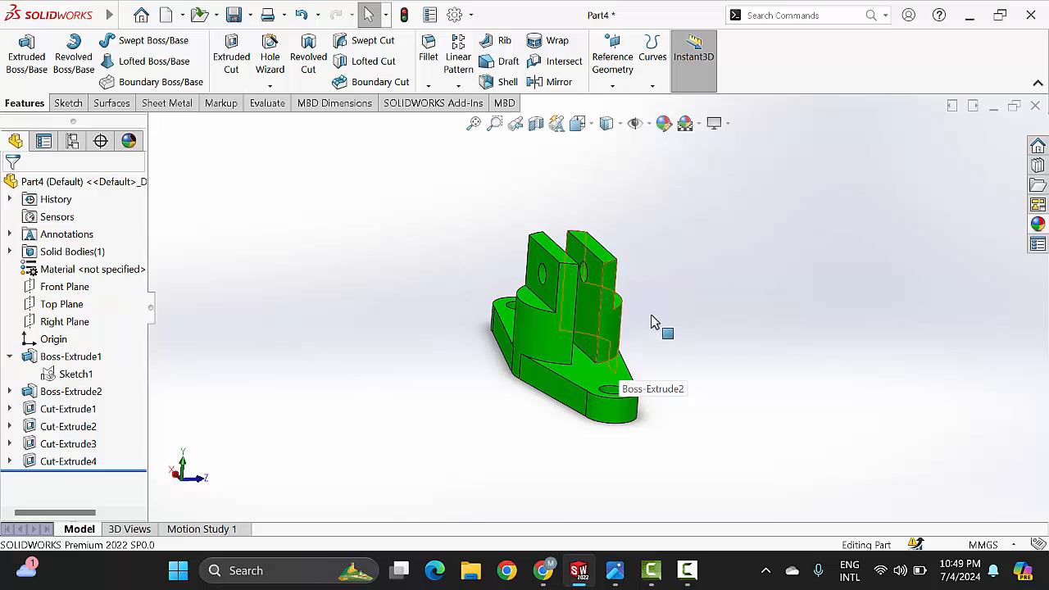
pyautogui.scroll(-1, 608, 300)
pyautogui.scroll(1, 608, 300)
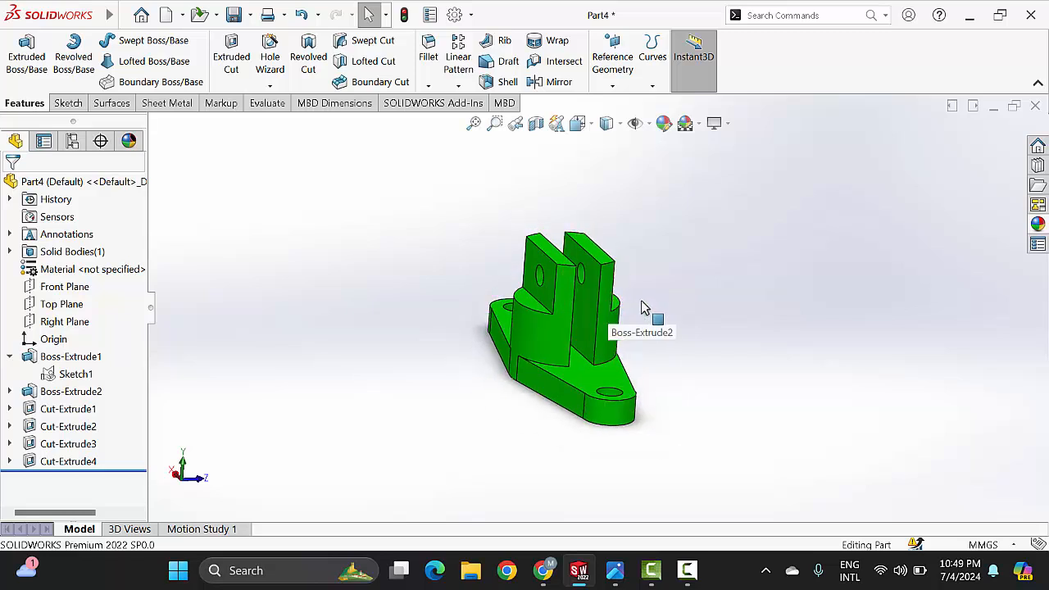
pyautogui.moveTo(640, 301); pyautogui.dragTo(625, 339, button='middle')
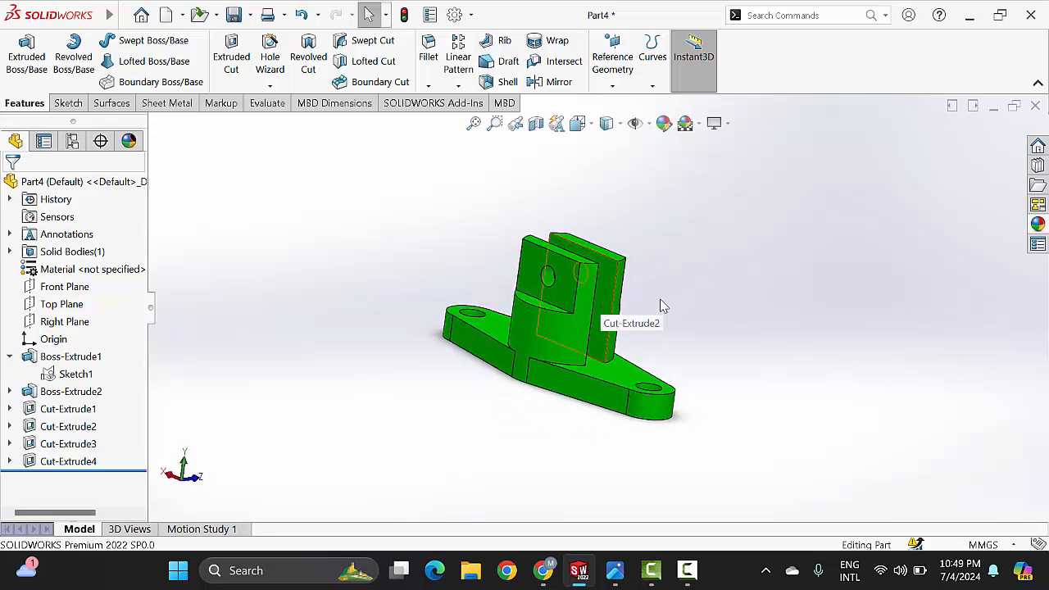